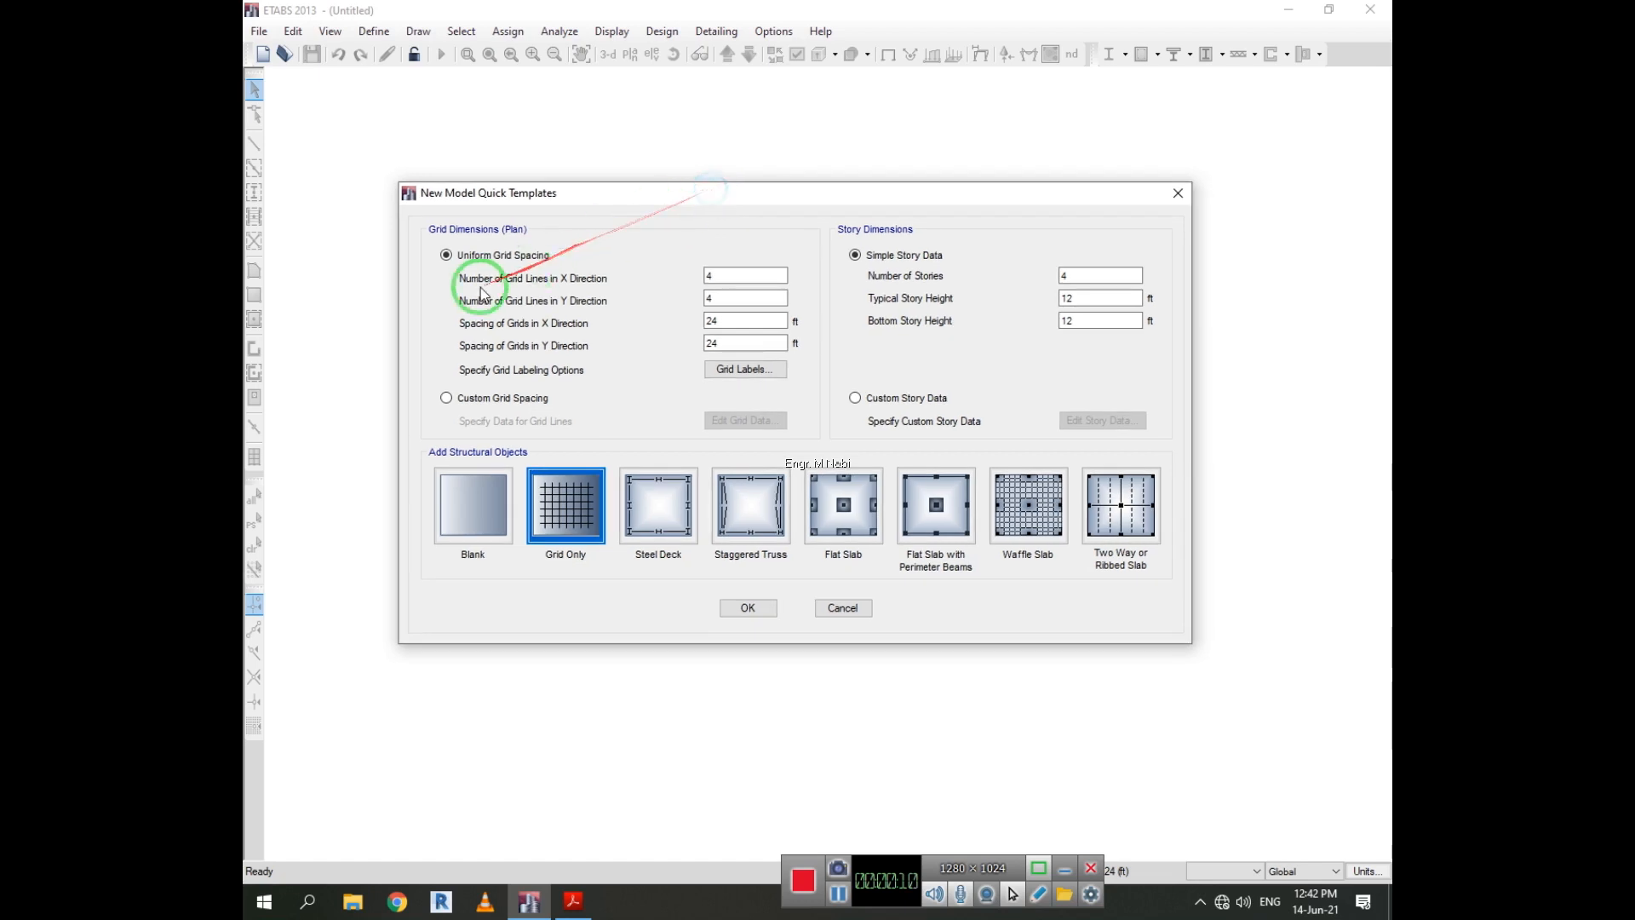
Set the uniform plan grid to 3 grid lines in X and 3 in Y, with 20 ft spacing in both directions.
left_click_drag(742, 277, 615, 281)
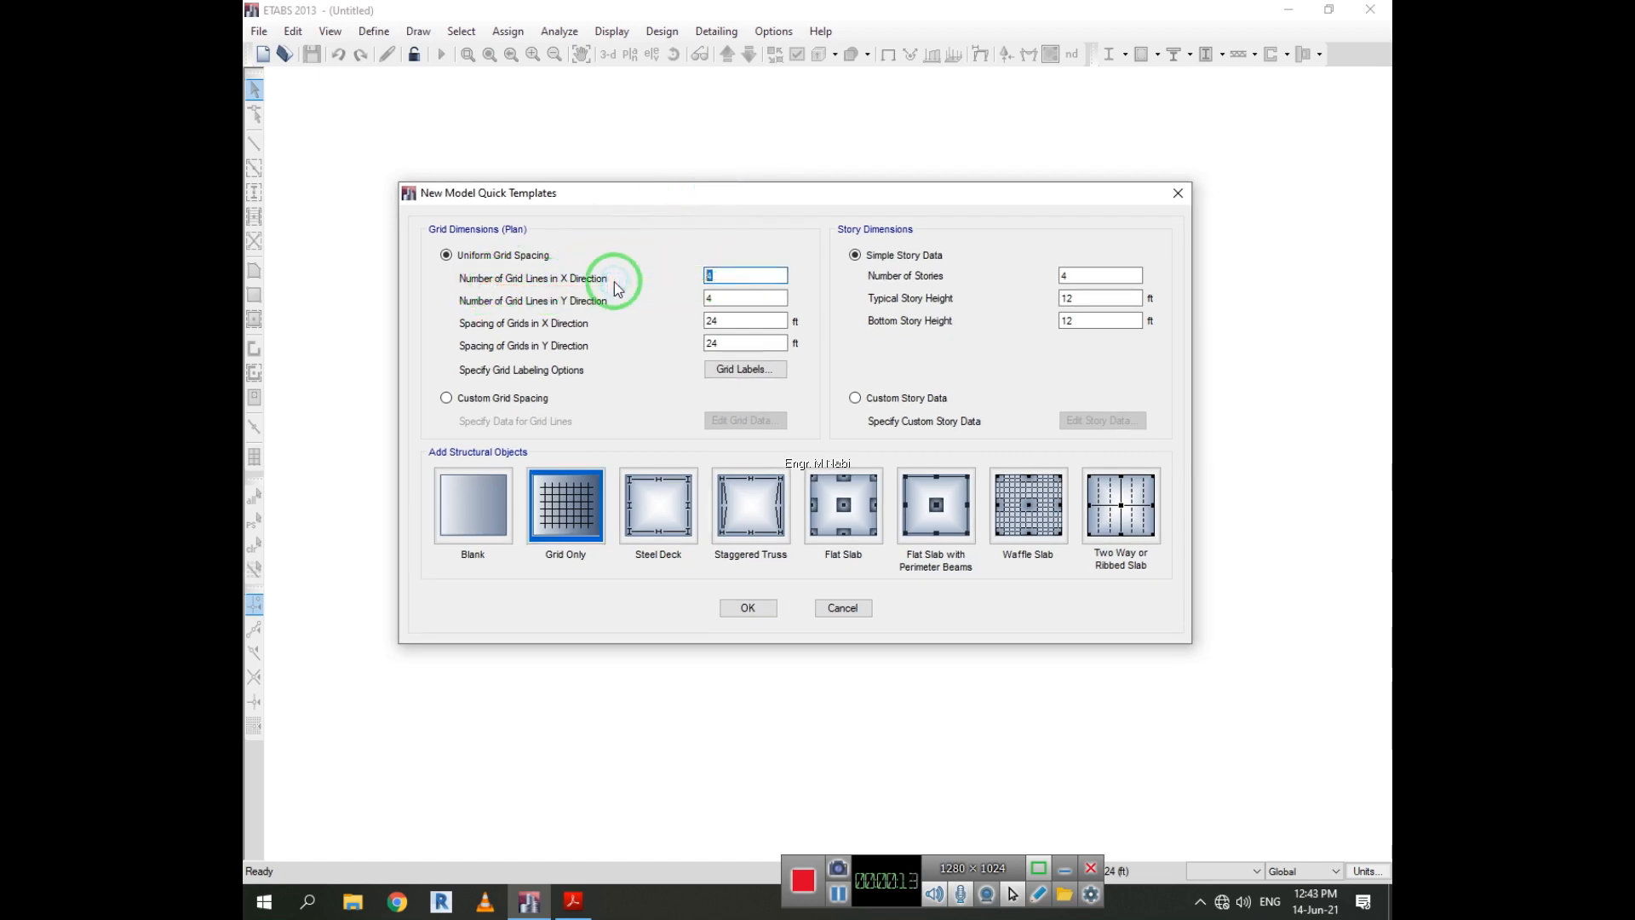
type("3")
key("Tab")
type("3")
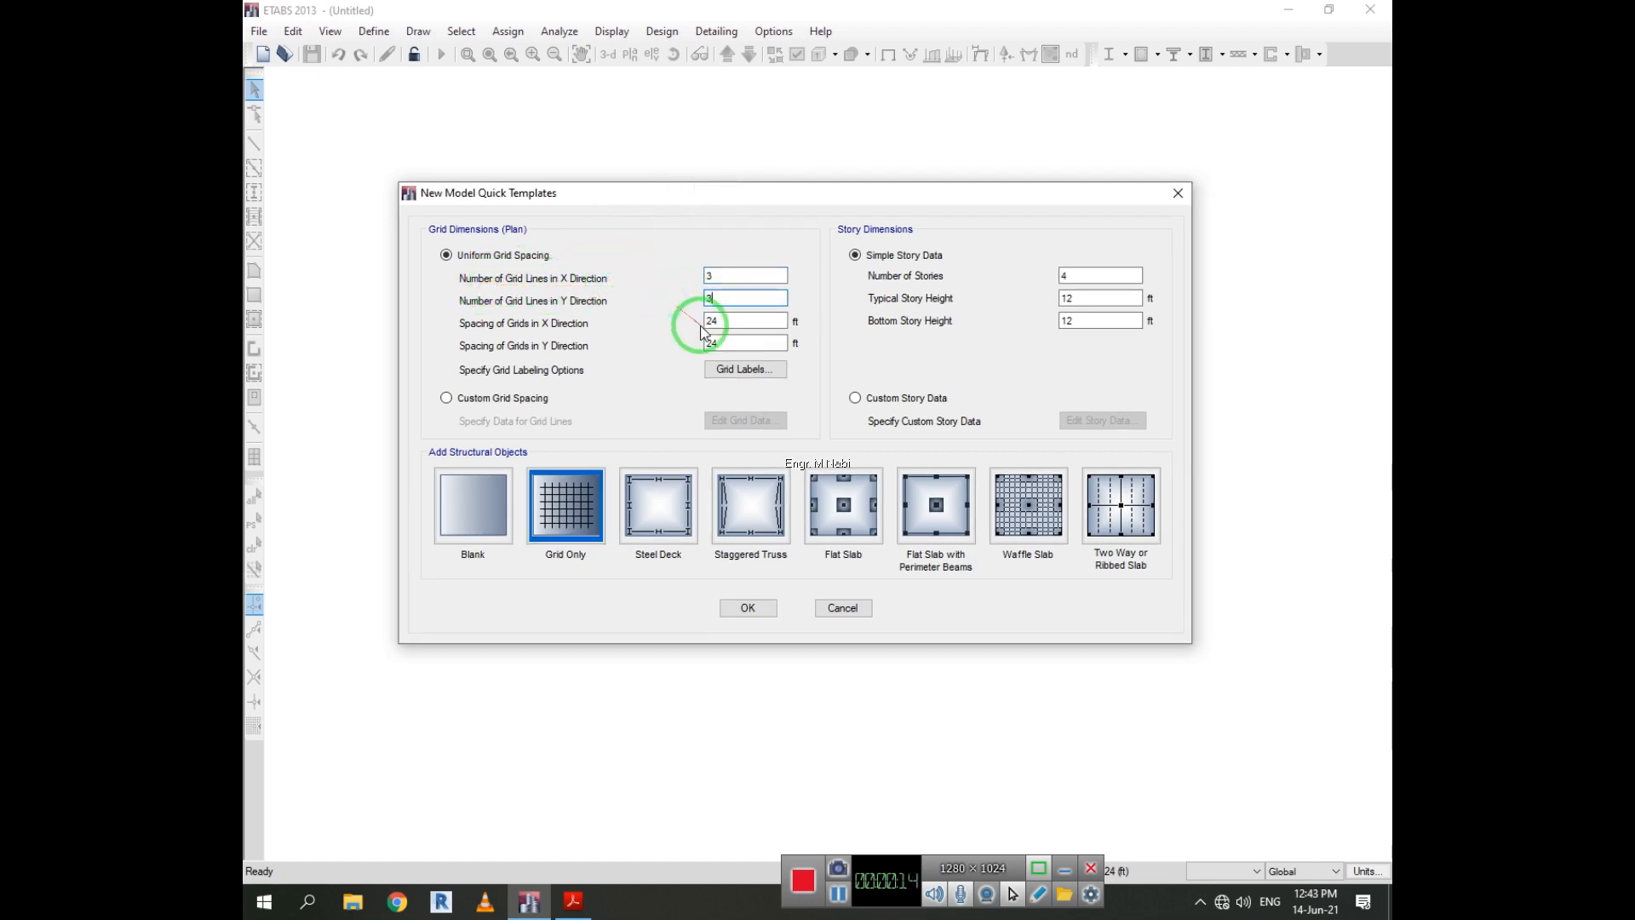
left_click(749, 326)
left_click_drag(750, 326, 684, 330)
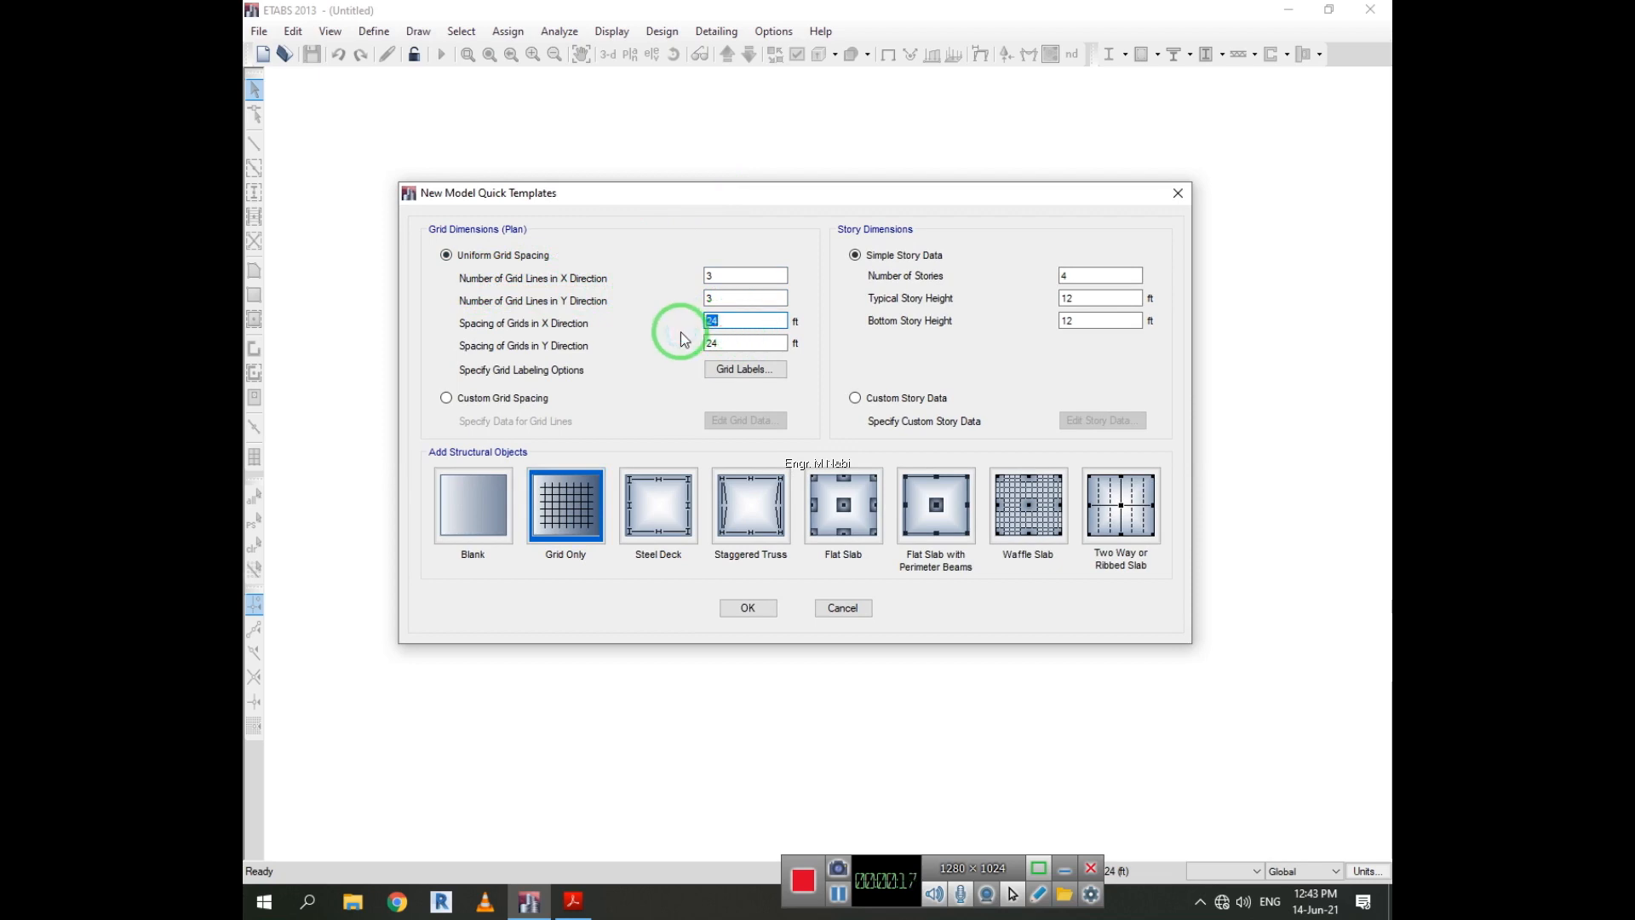
type("20")
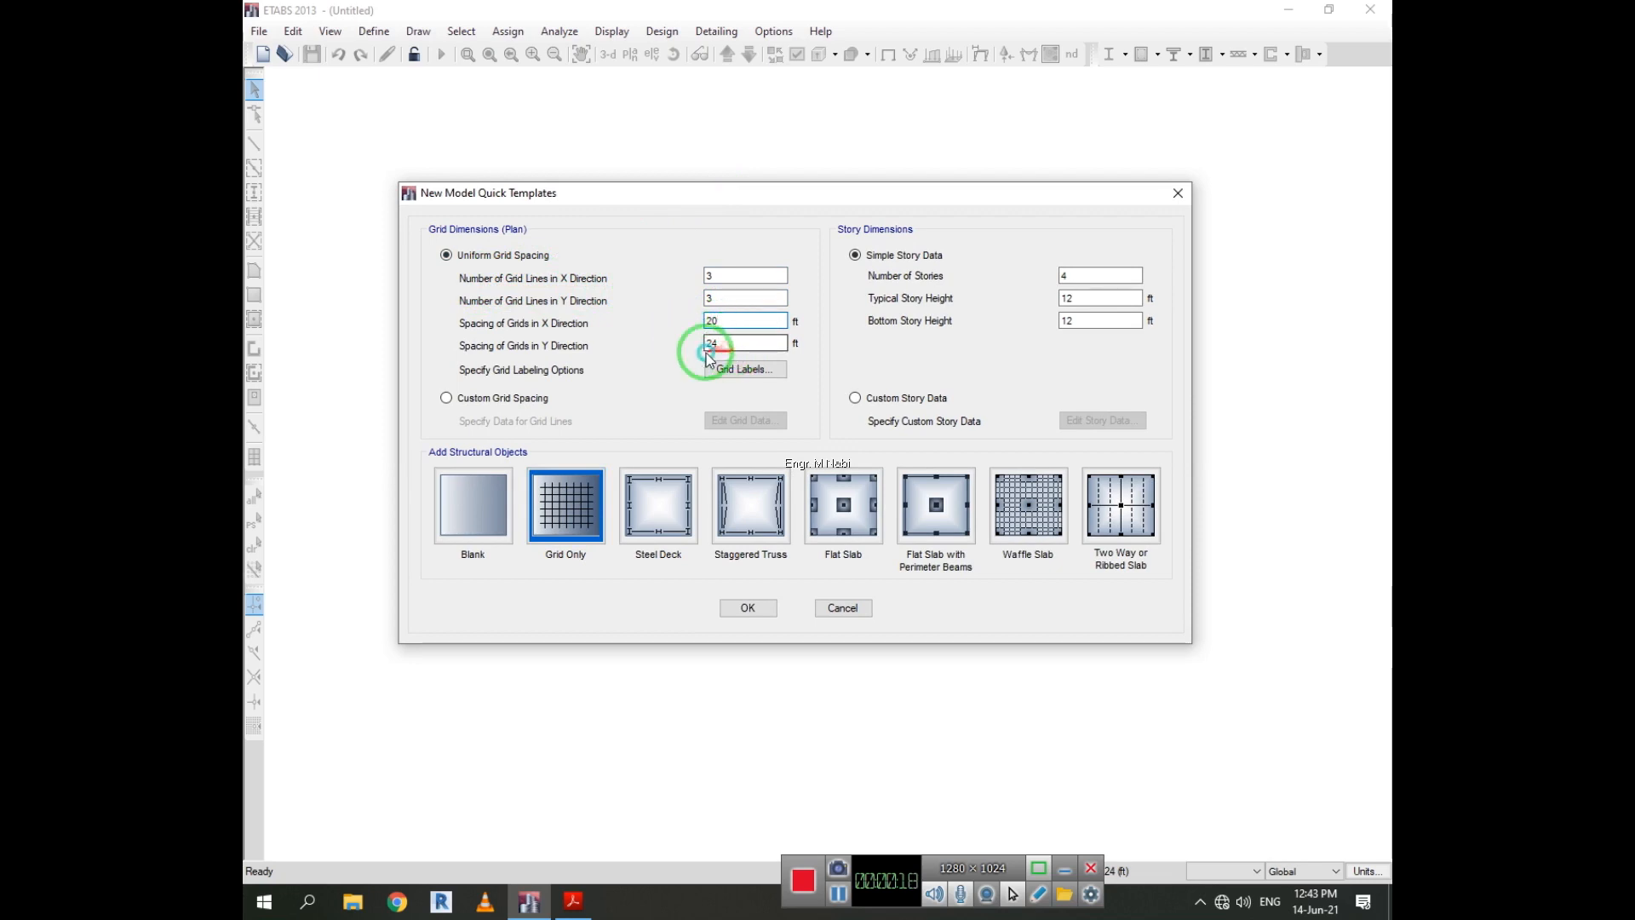
left_click_drag(724, 343, 691, 345)
type("20")
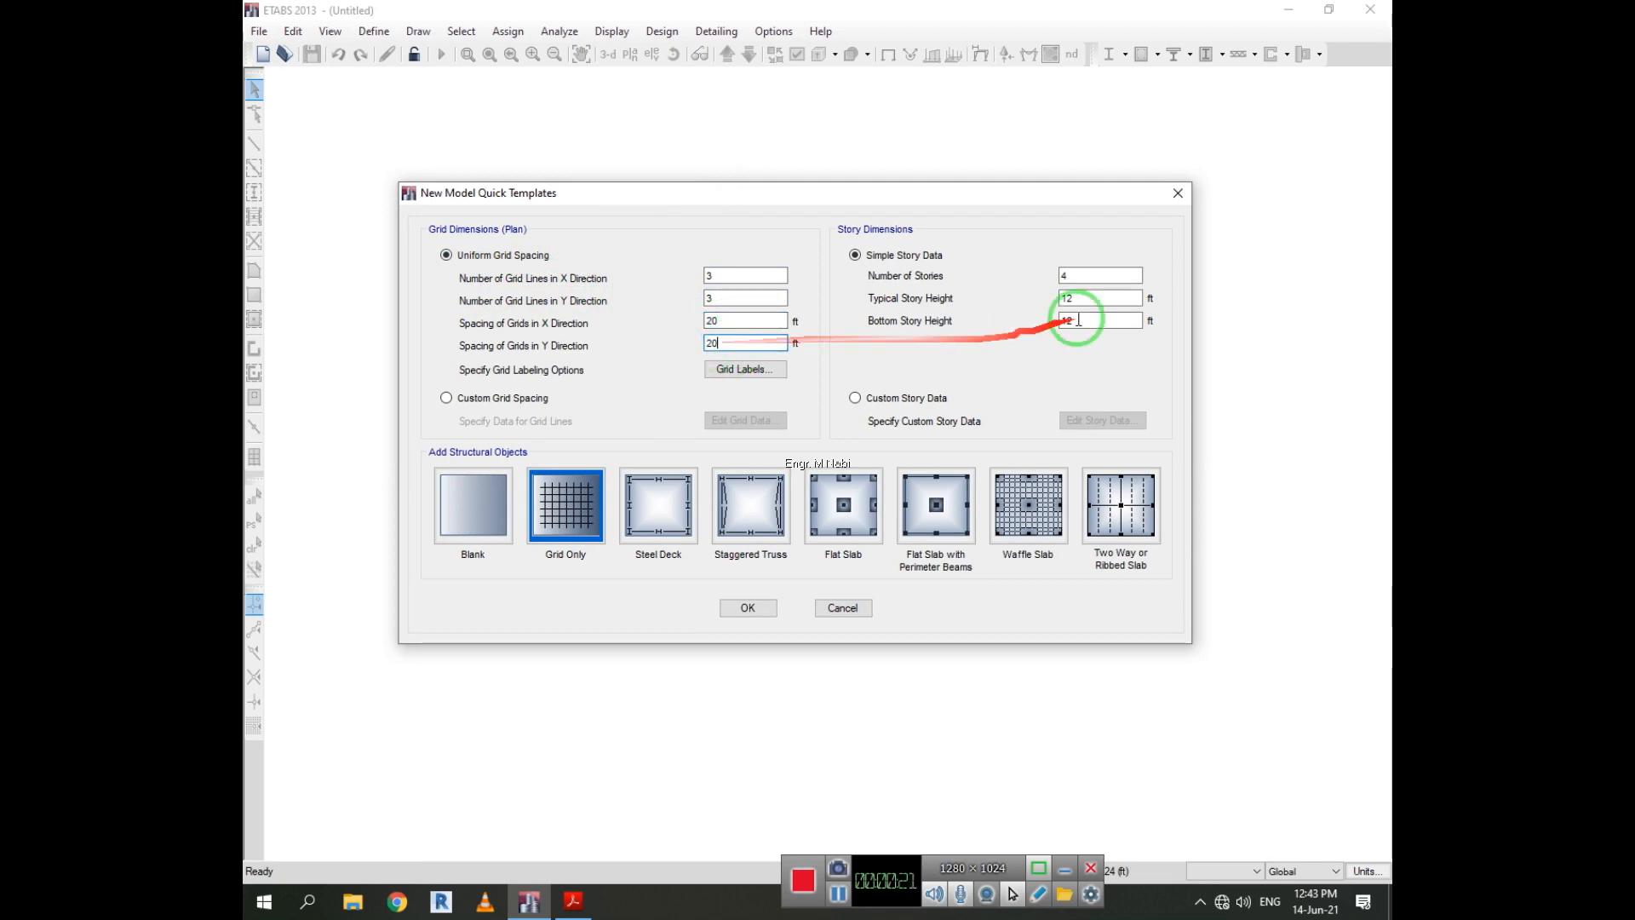
Set the number of stories to 2 and create the model with the Grid Only template.
left_click_drag(1084, 275, 1035, 284)
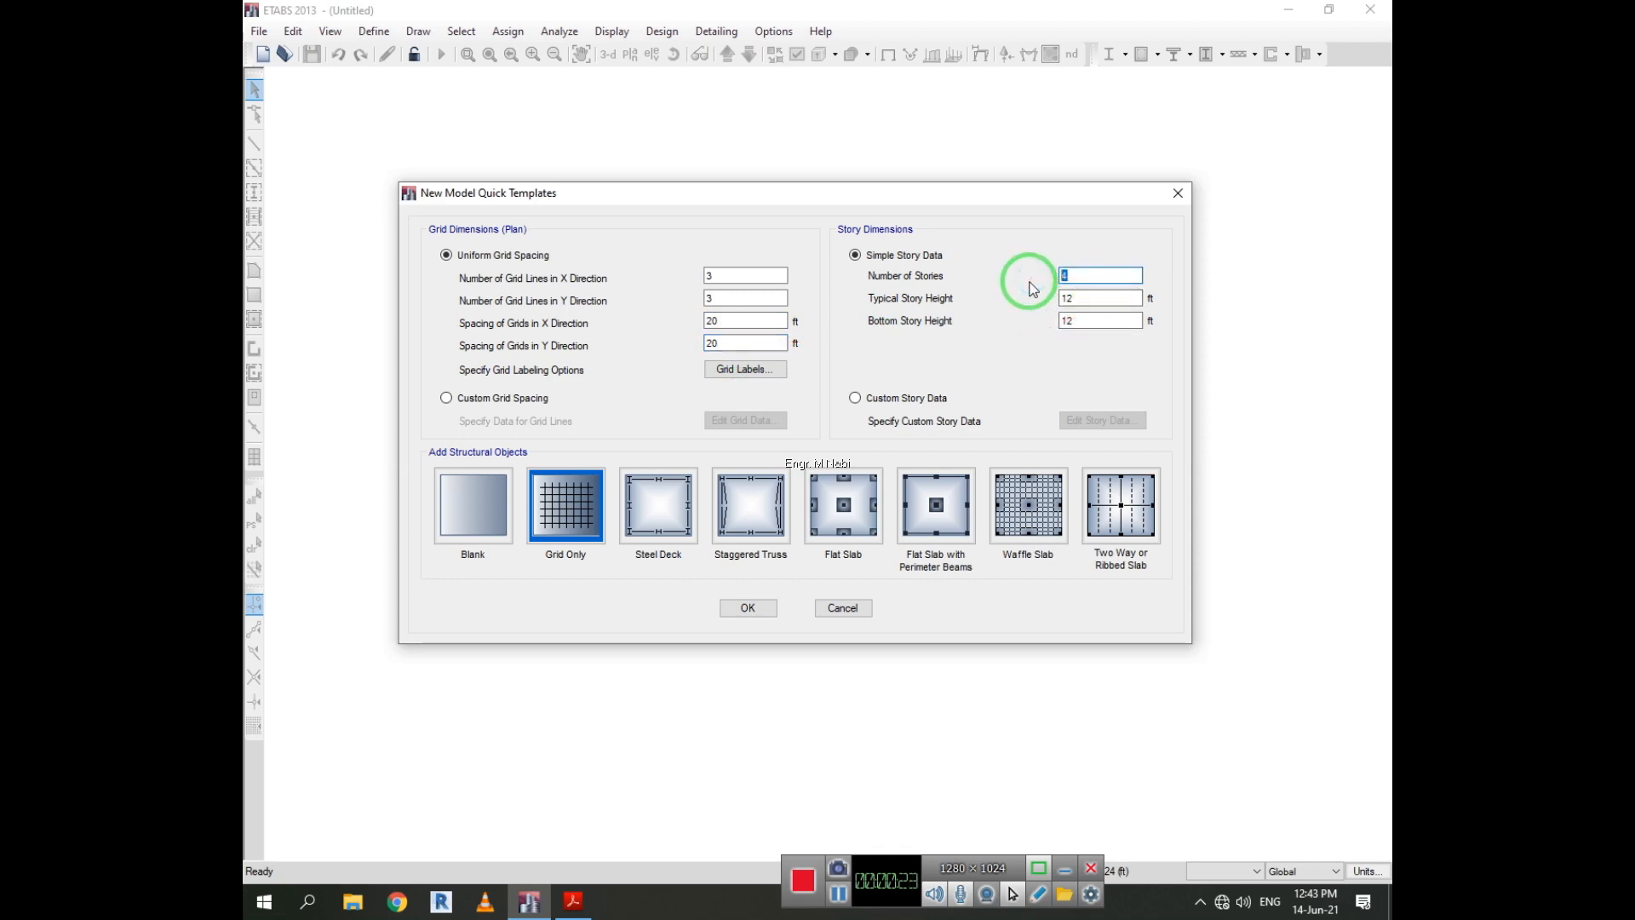
type("2")
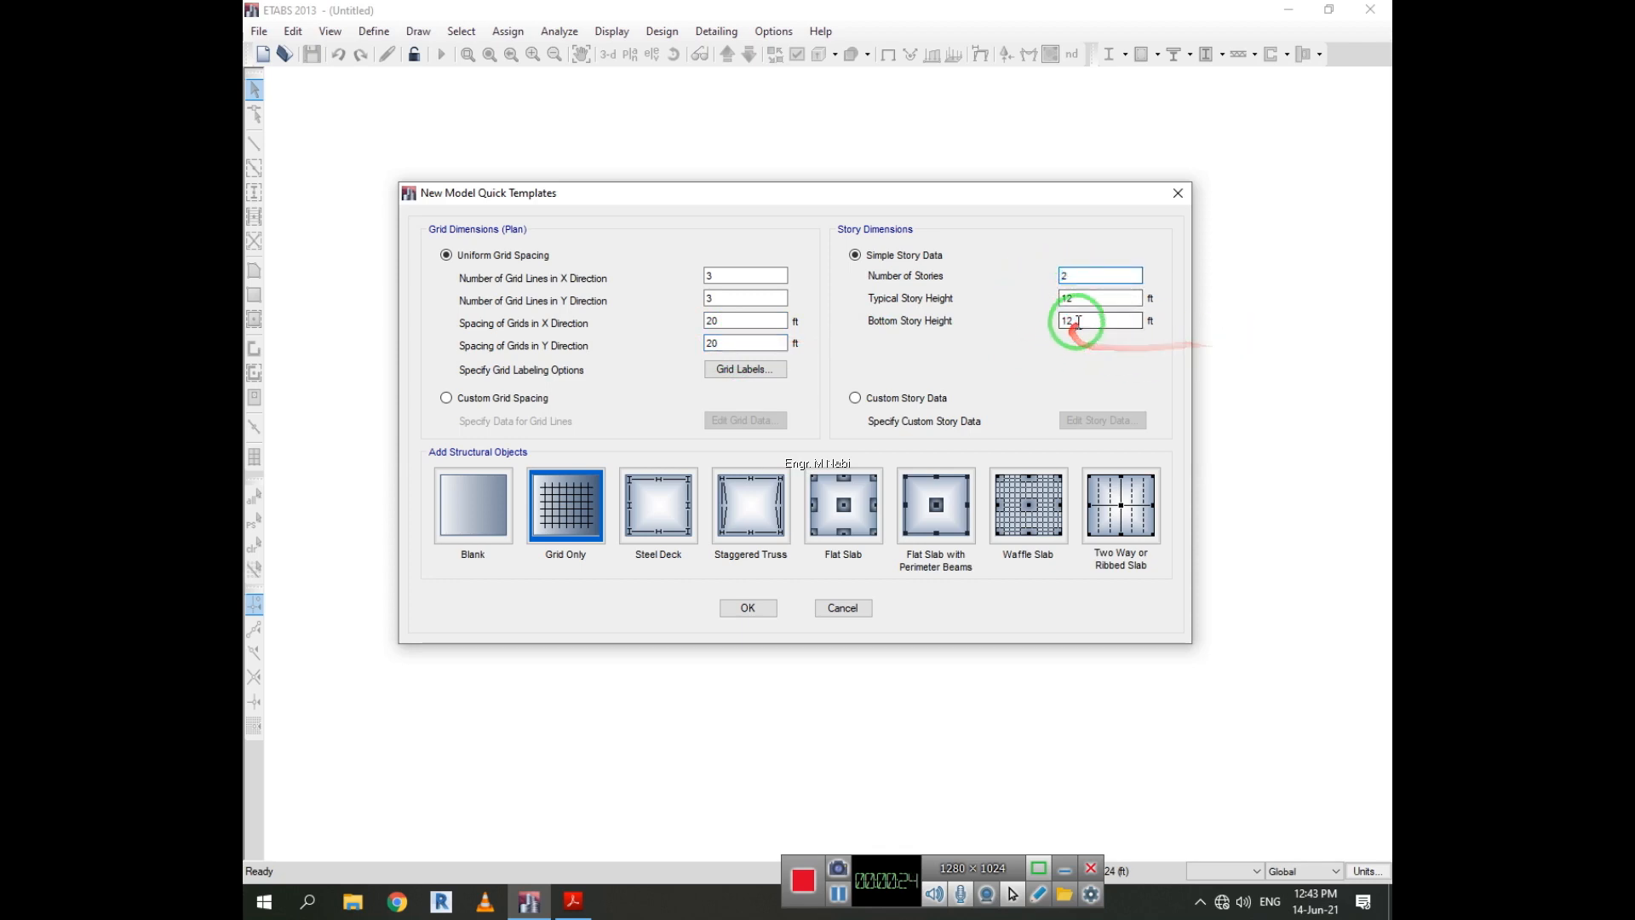
left_click(549, 513)
left_click(747, 607)
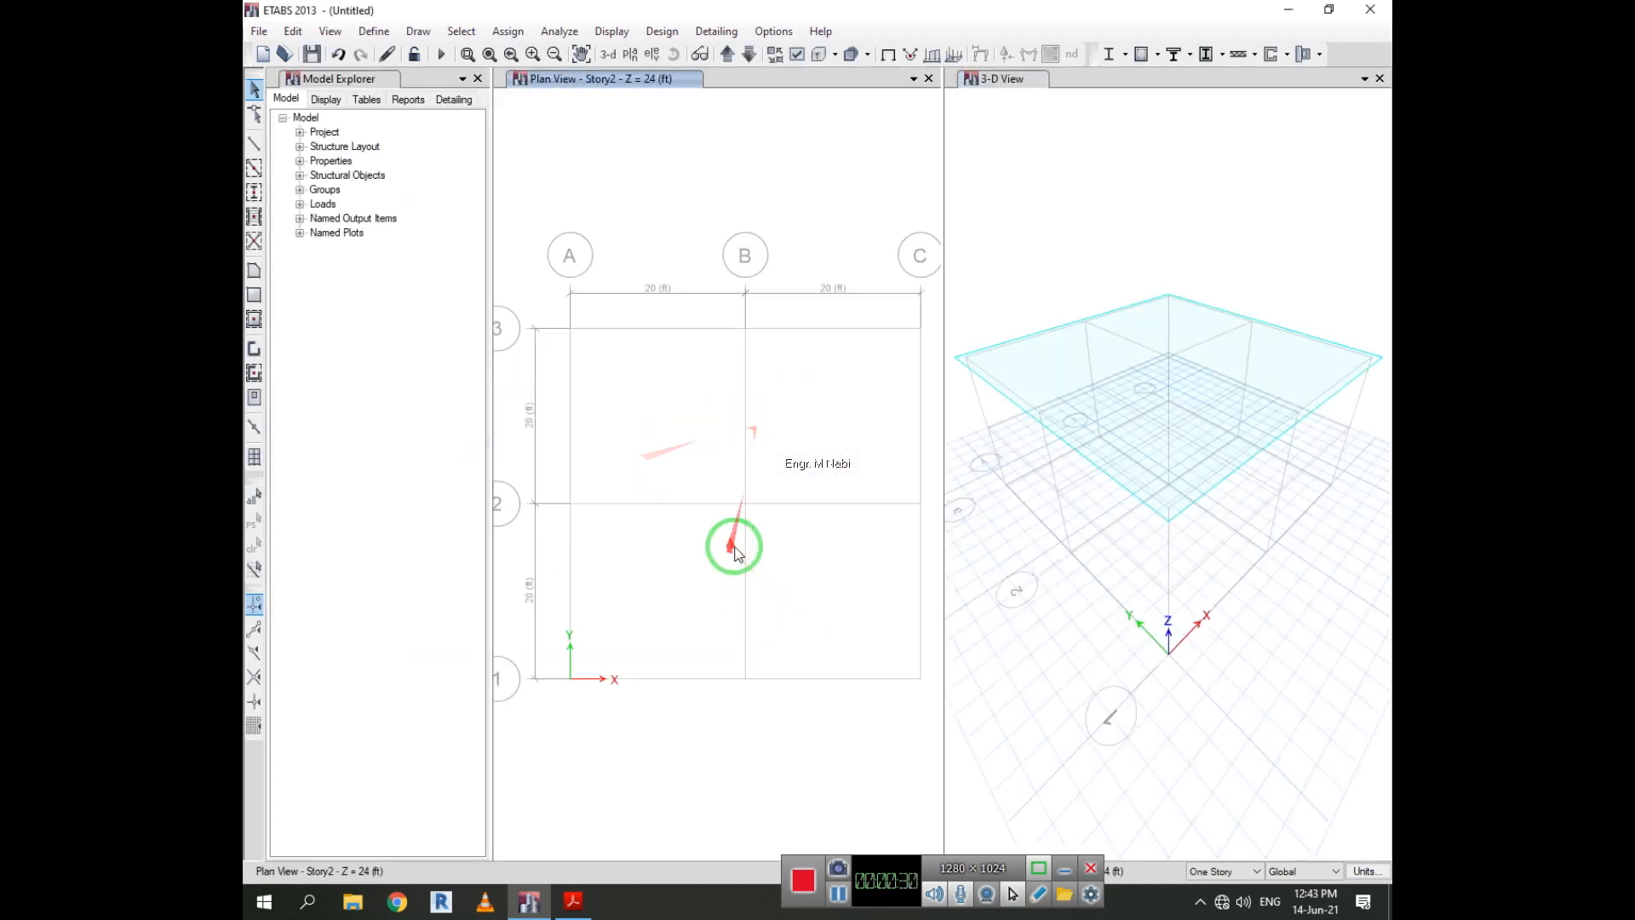
Examine the list of defined materials, including the 4000Psi concrete, without changing anything.
left_click(374, 30)
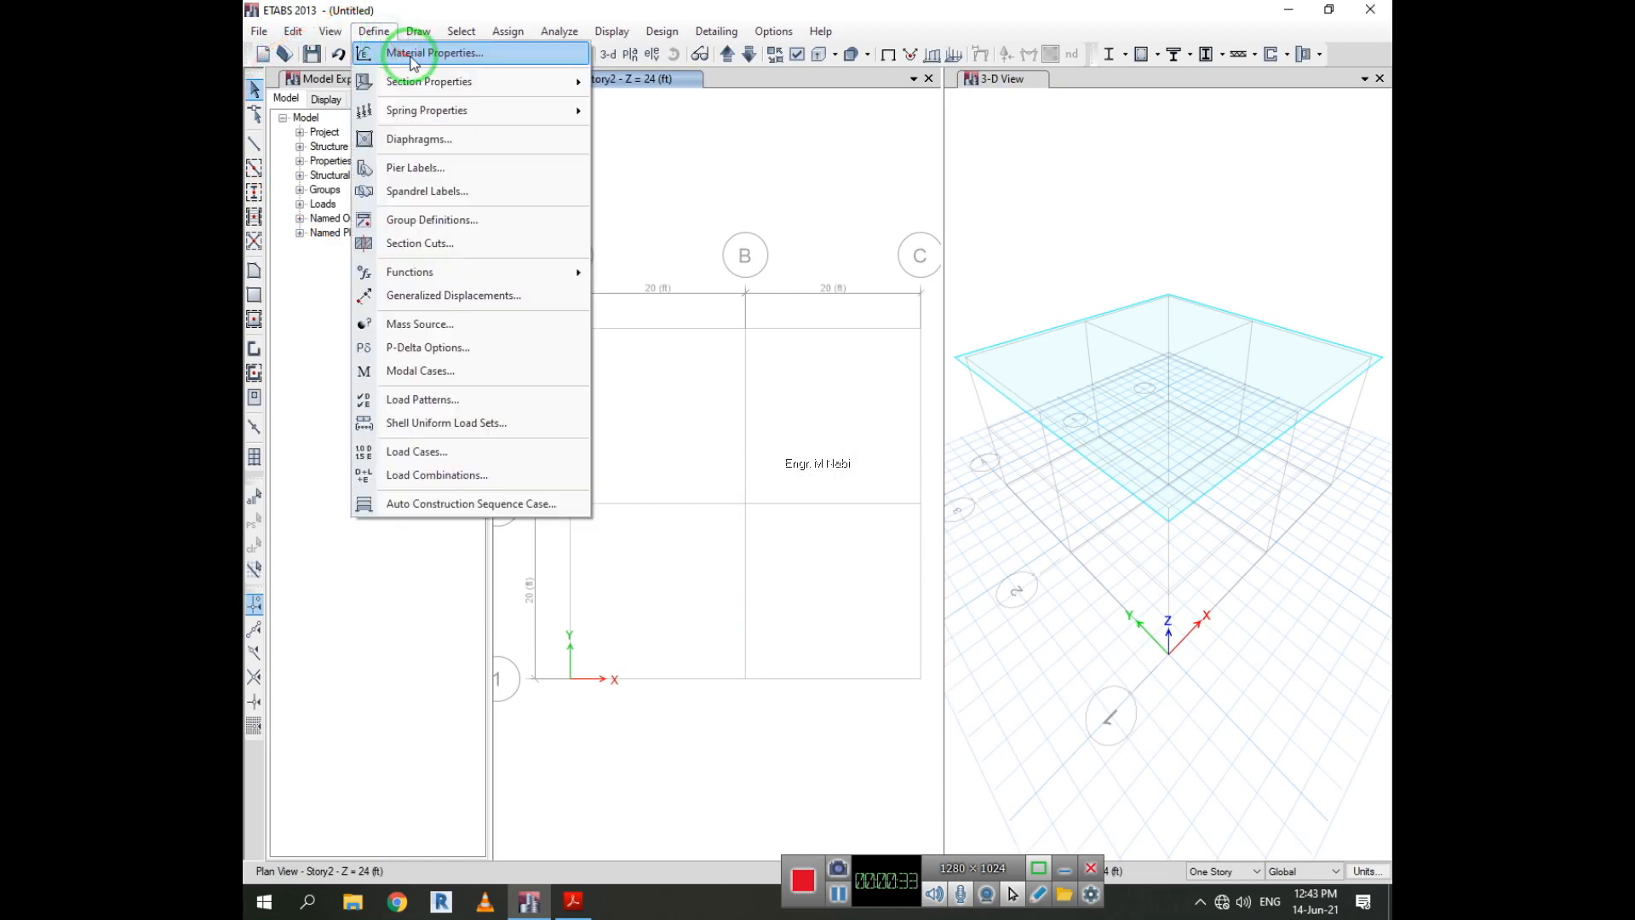
left_click(418, 53)
left_click(675, 366)
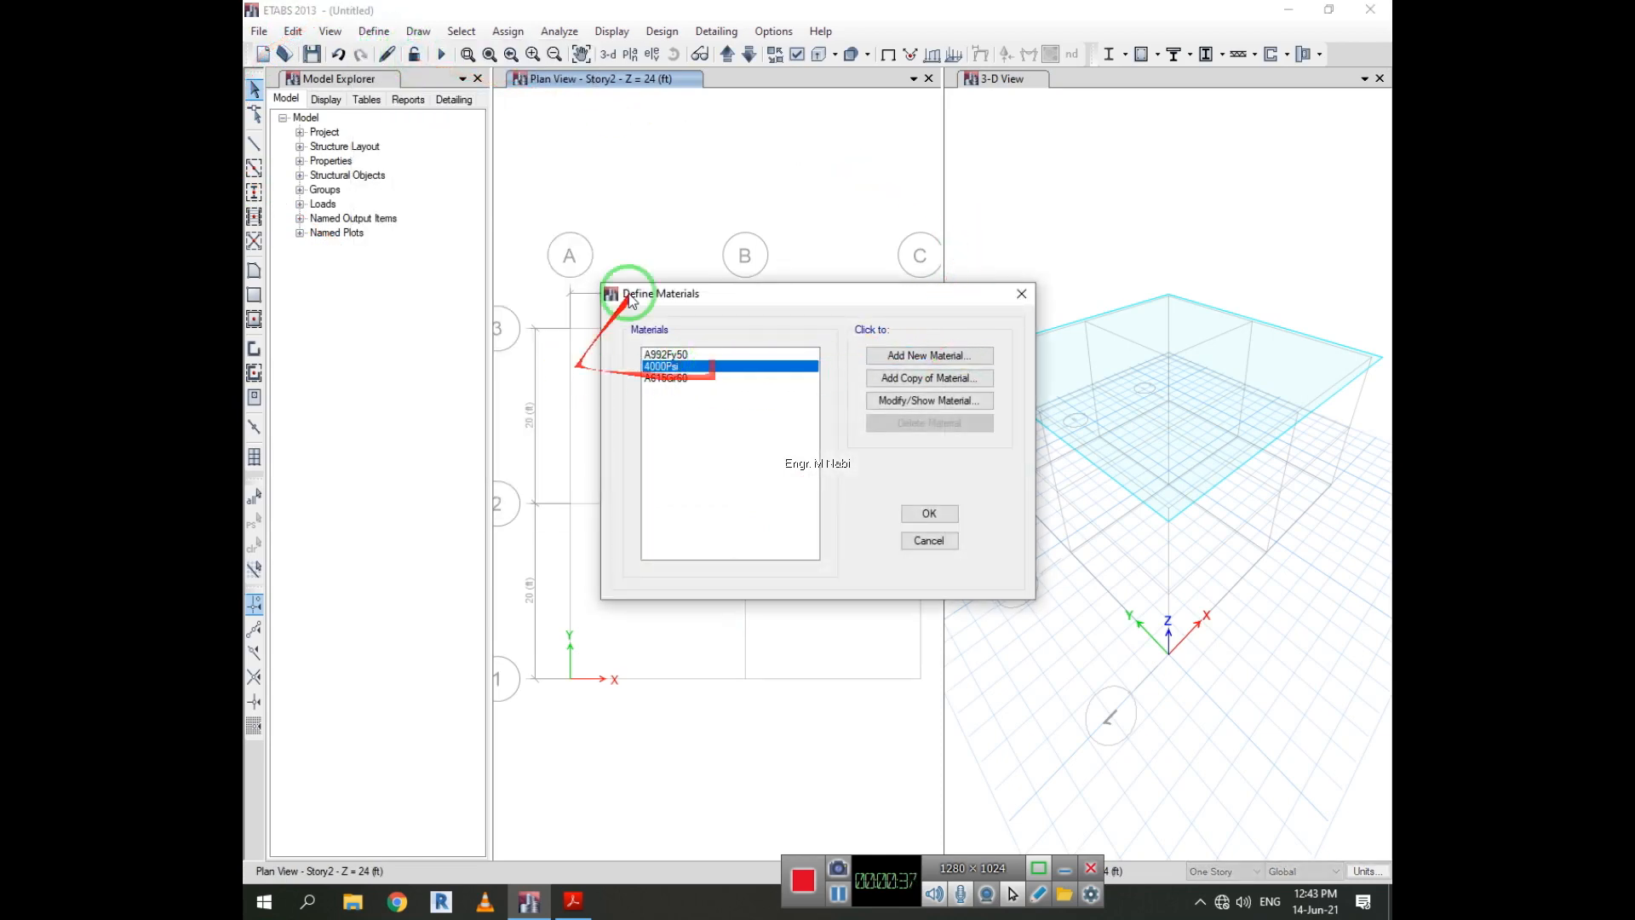
left_click(1019, 295)
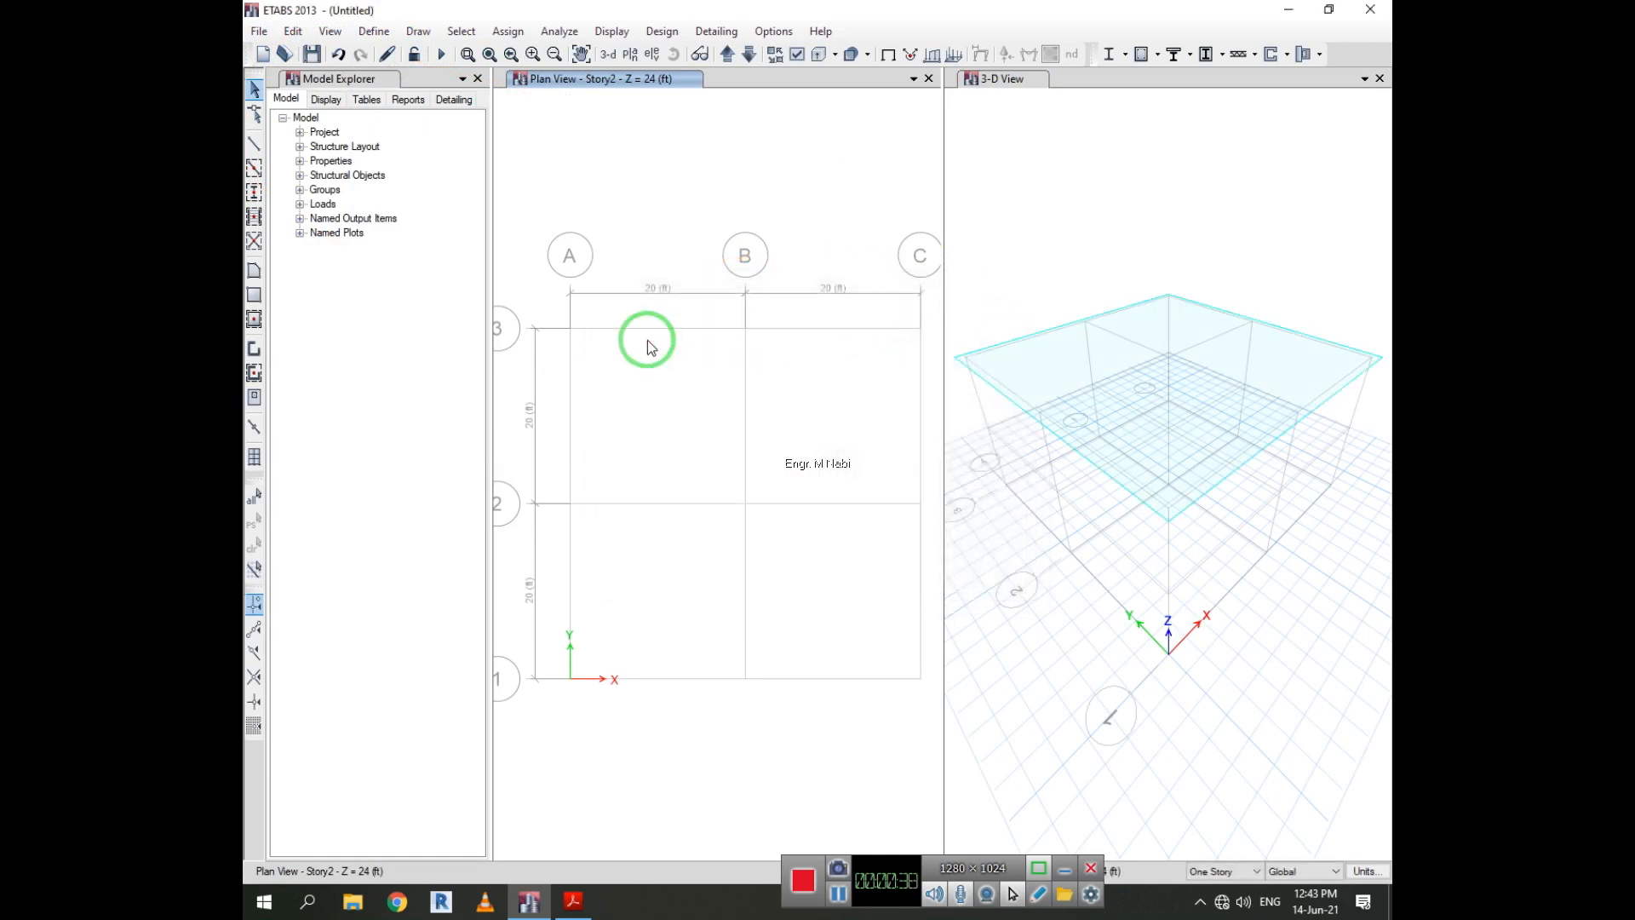
left_click(374, 30)
left_click(442, 63)
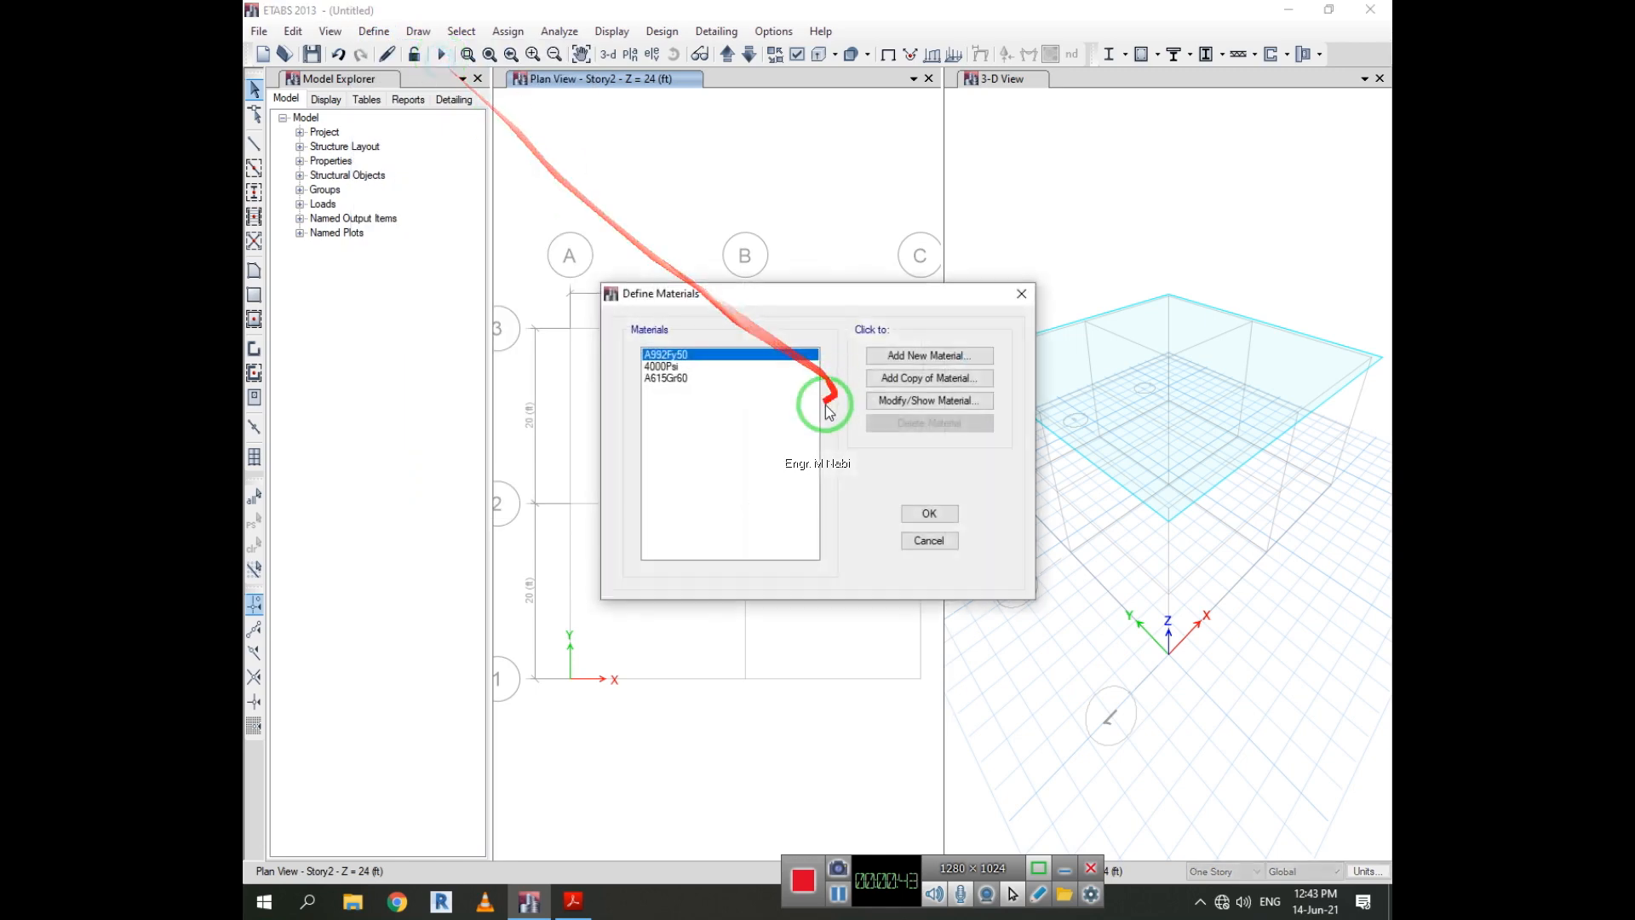
left_click(699, 366)
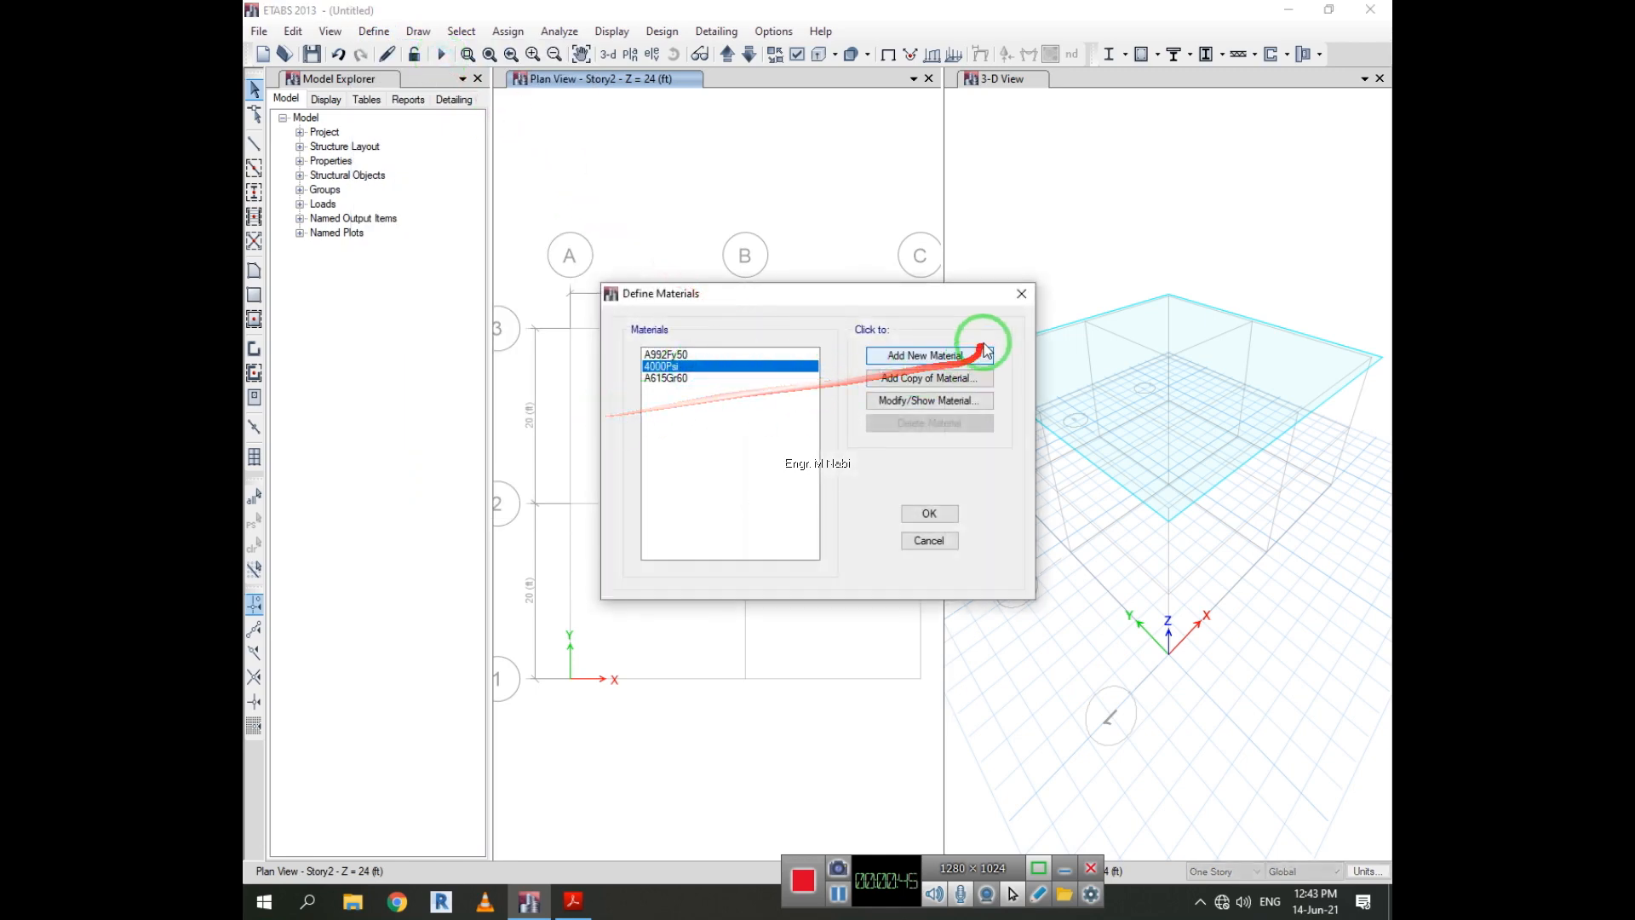
left_click(929, 541)
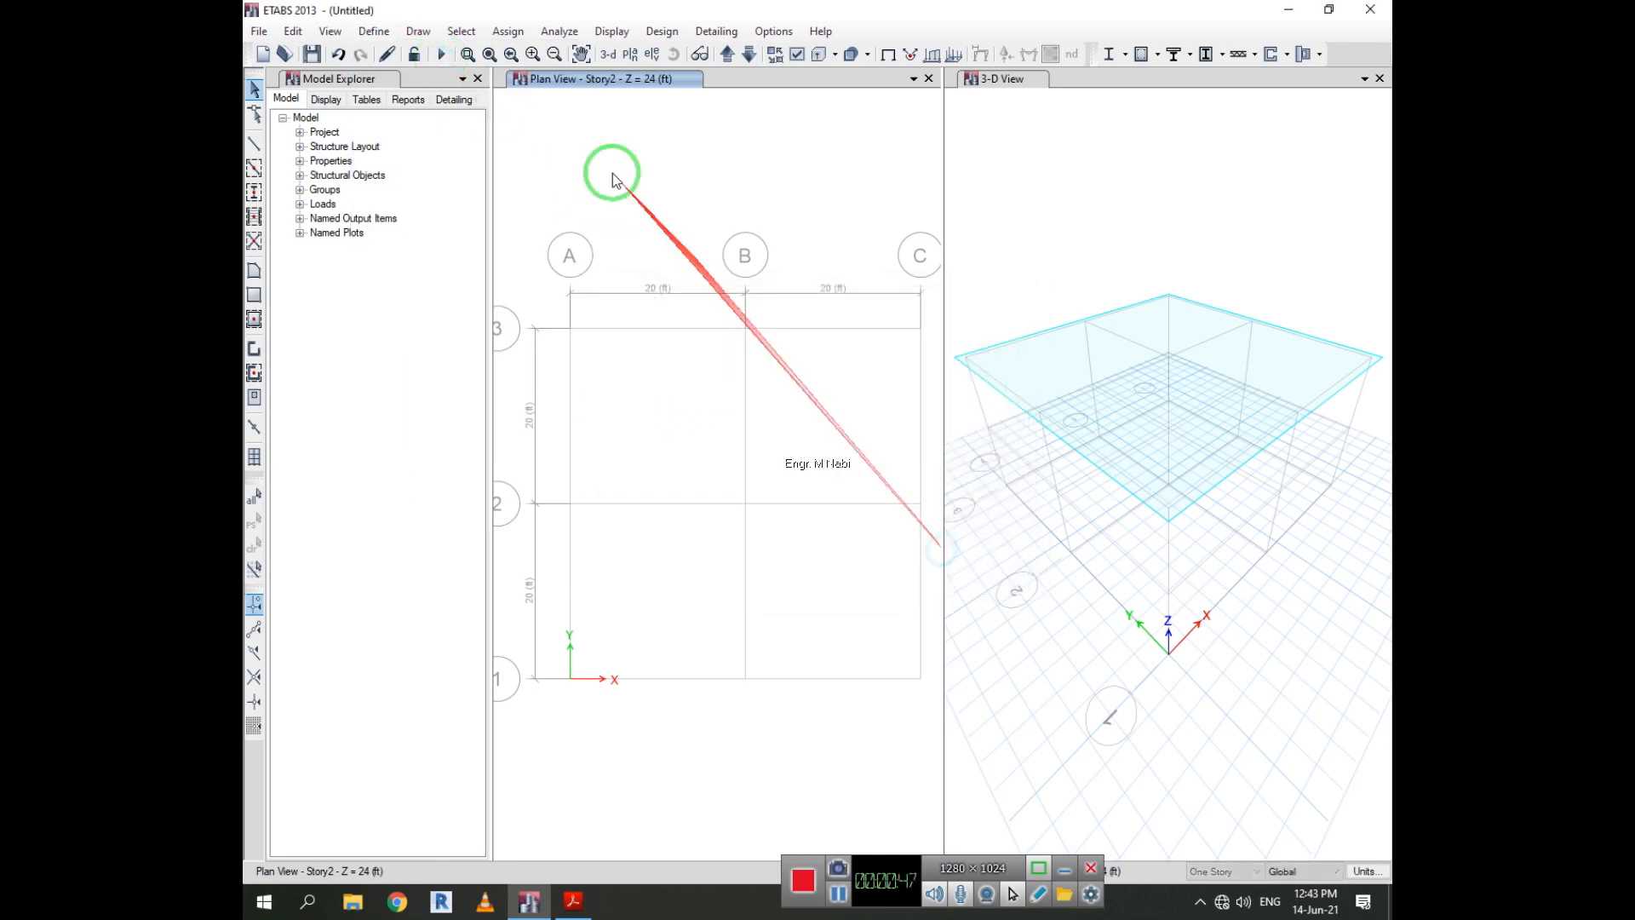
Create a copy of the ConcCol frame section named Column 12x12, with depth and width of 12 in.
left_click(374, 31)
mouse_move(451, 82)
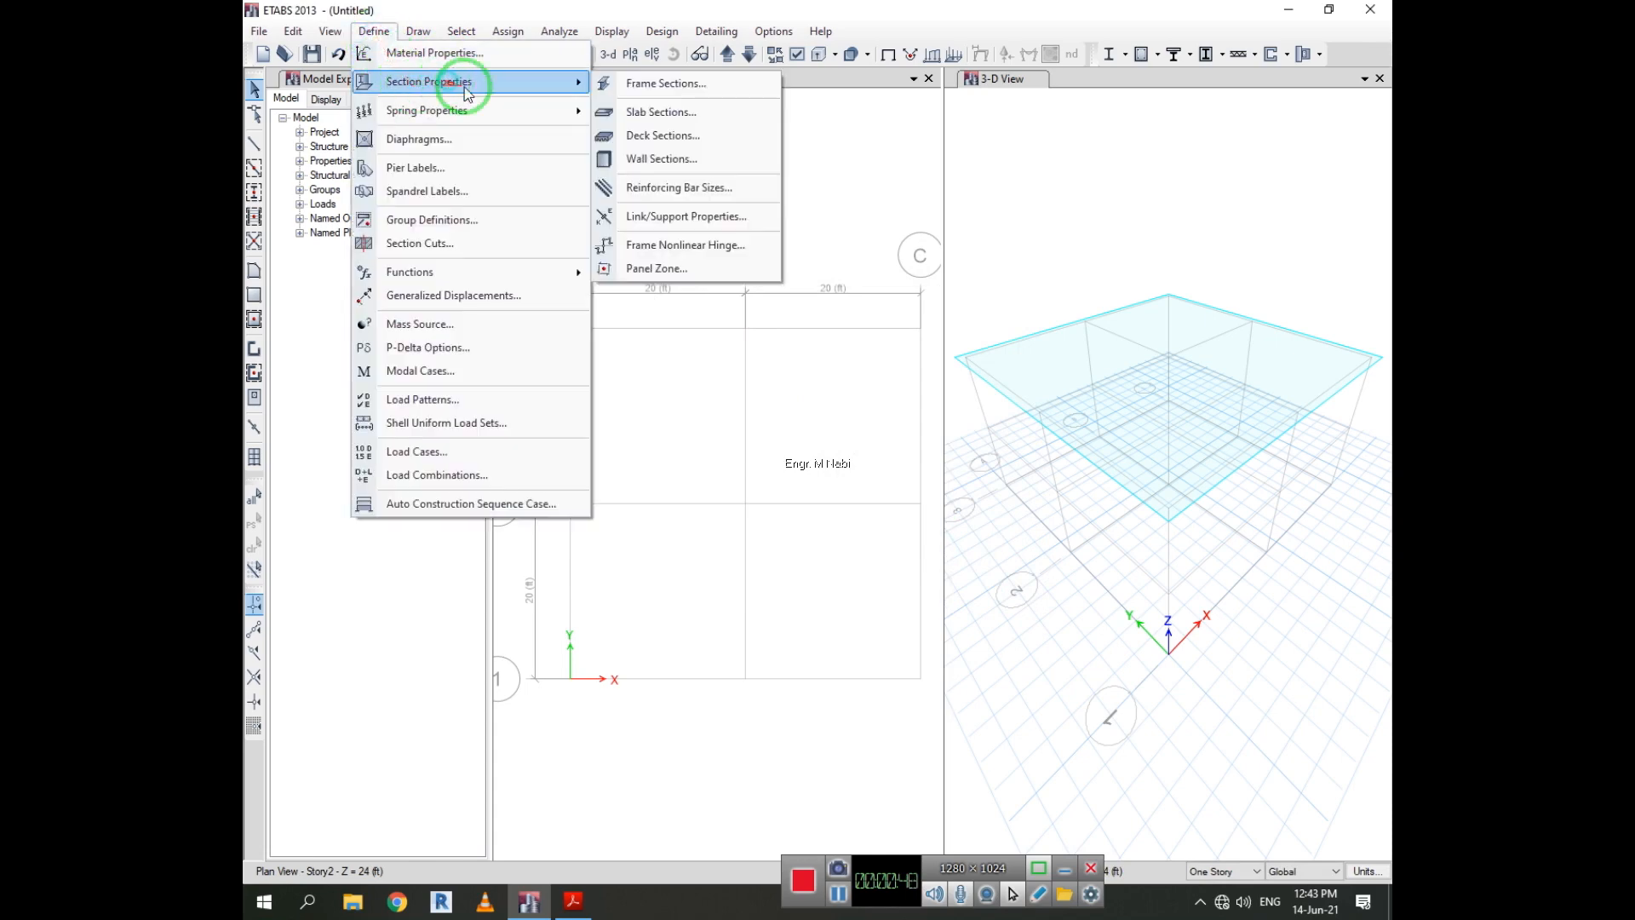
left_click(749, 85)
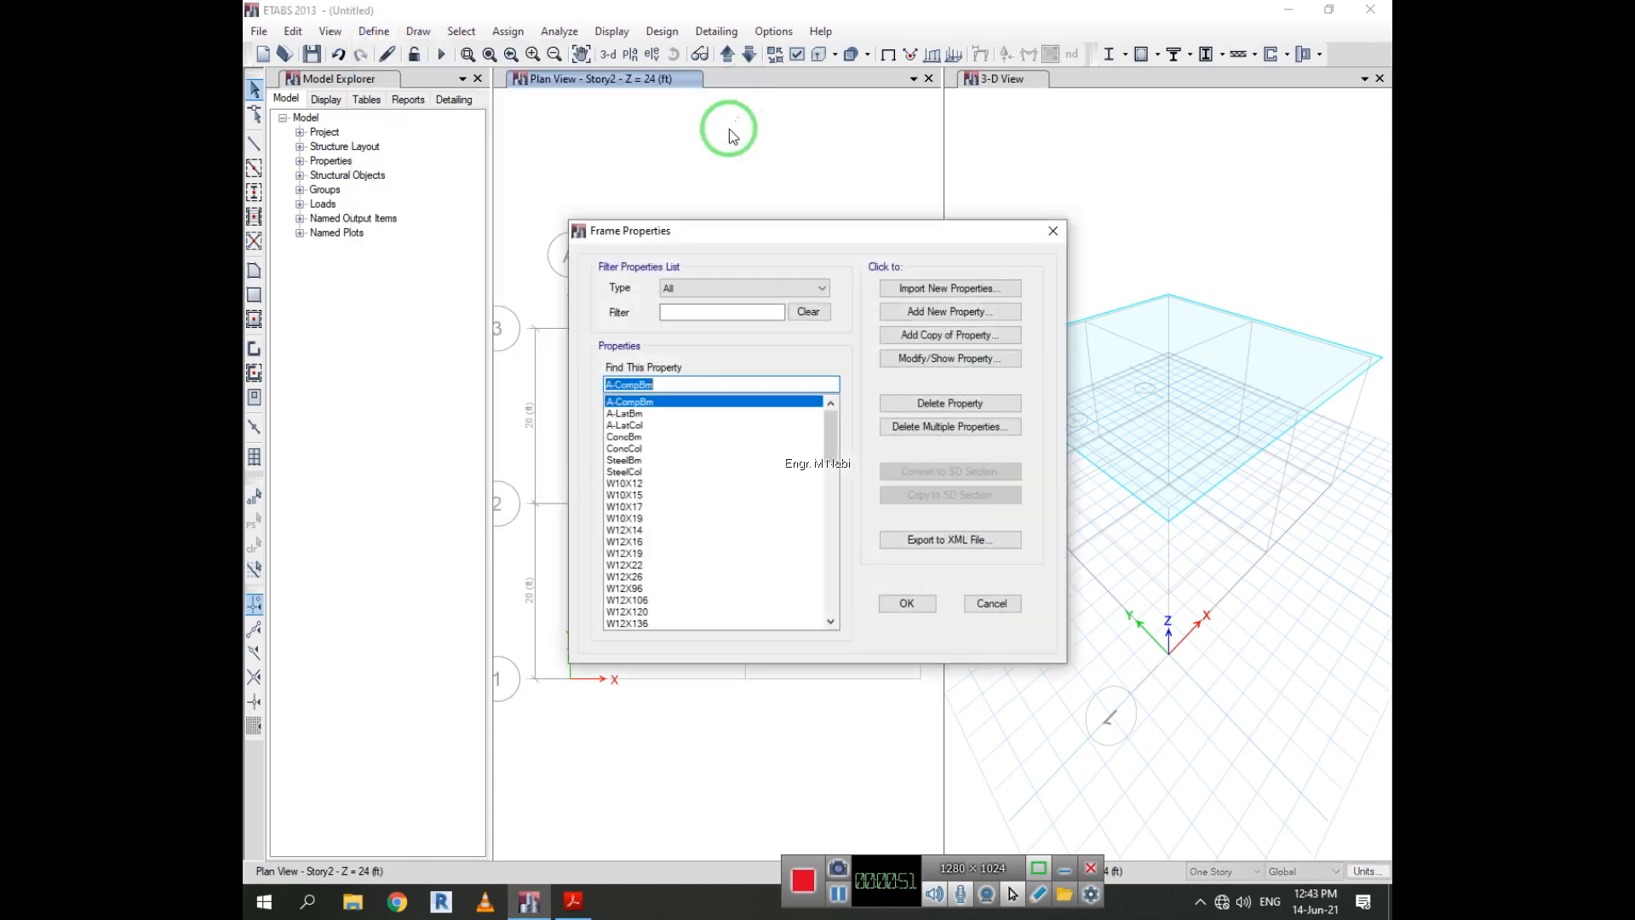
left_click(656, 449)
left_click(914, 340)
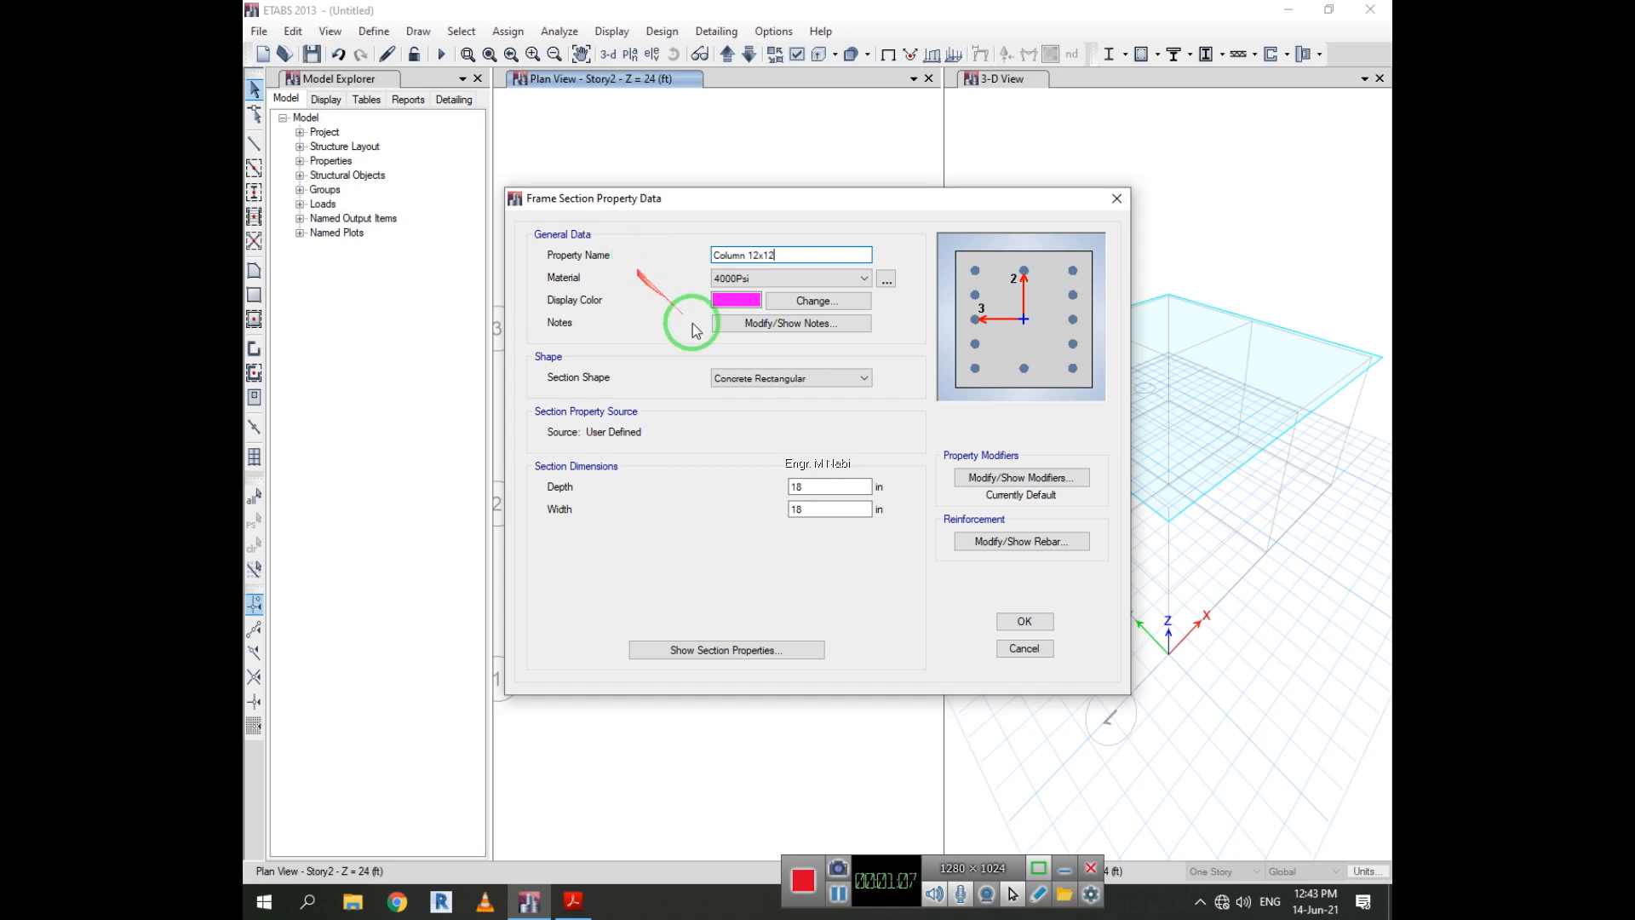
double_click(814, 486)
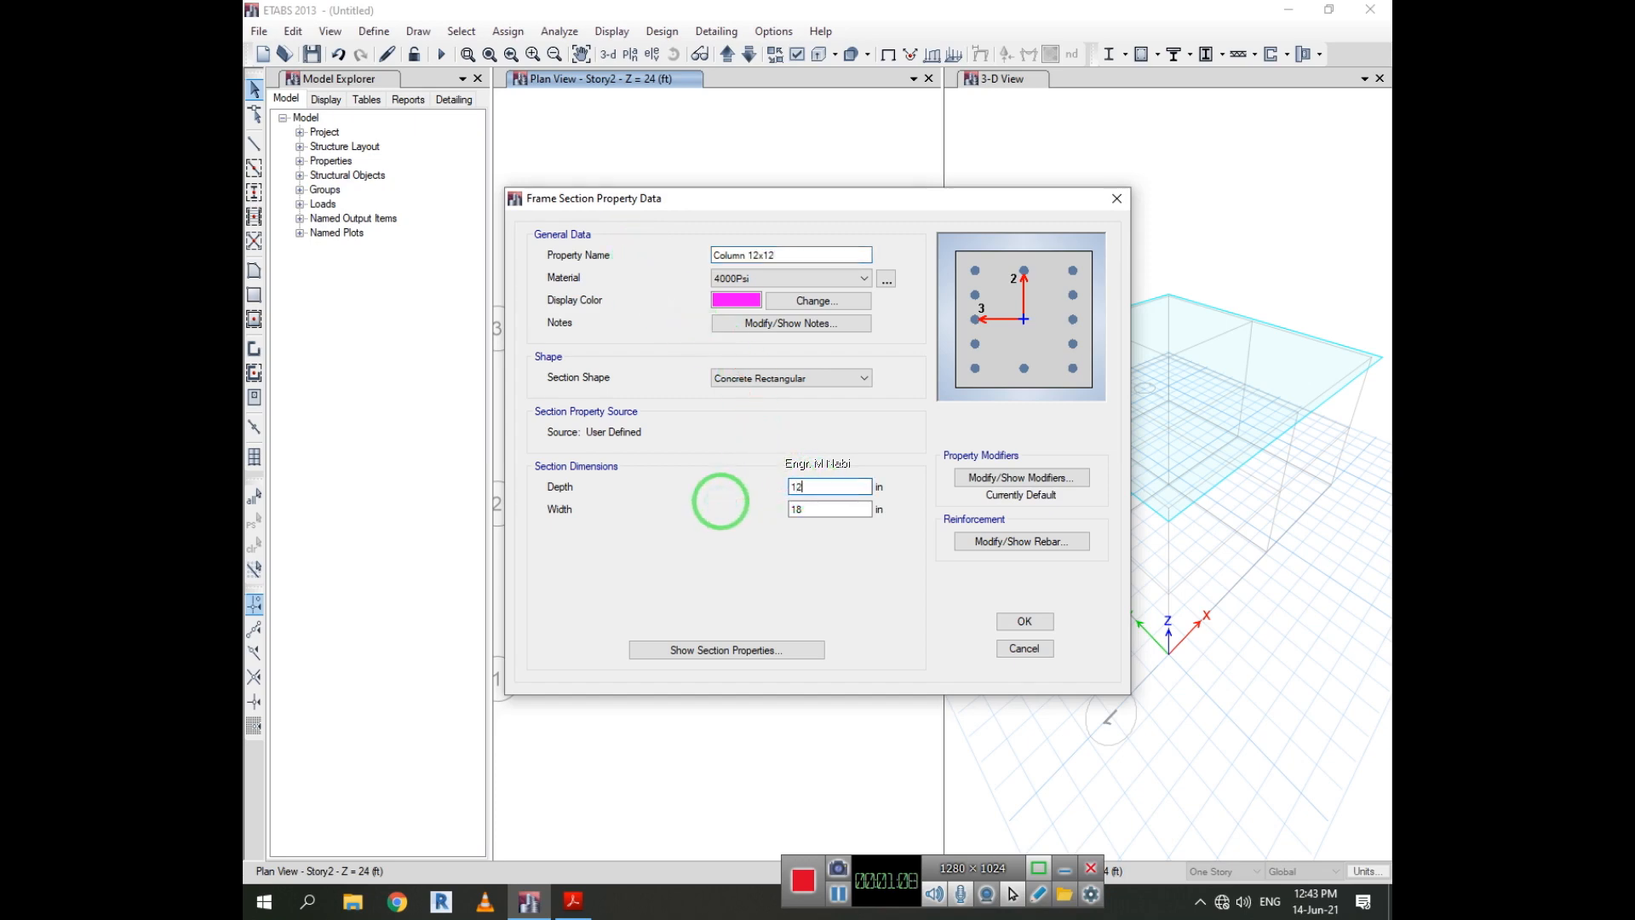
key("Tab")
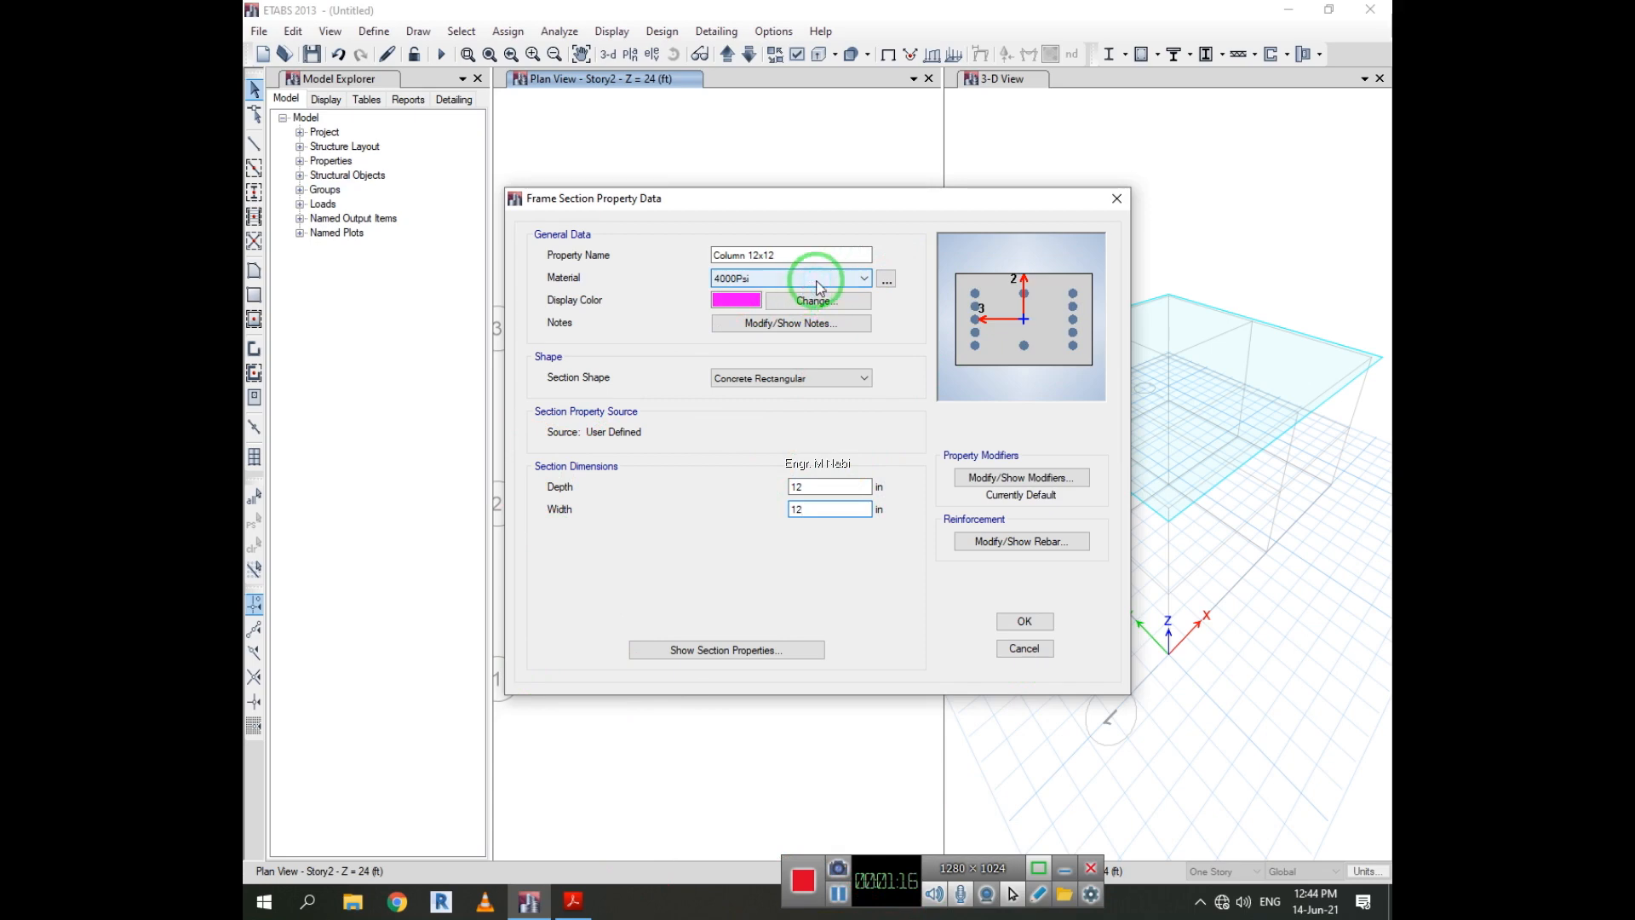
Start adding a new material from the Column 12x12 section's material definition.
left_click(763, 281)
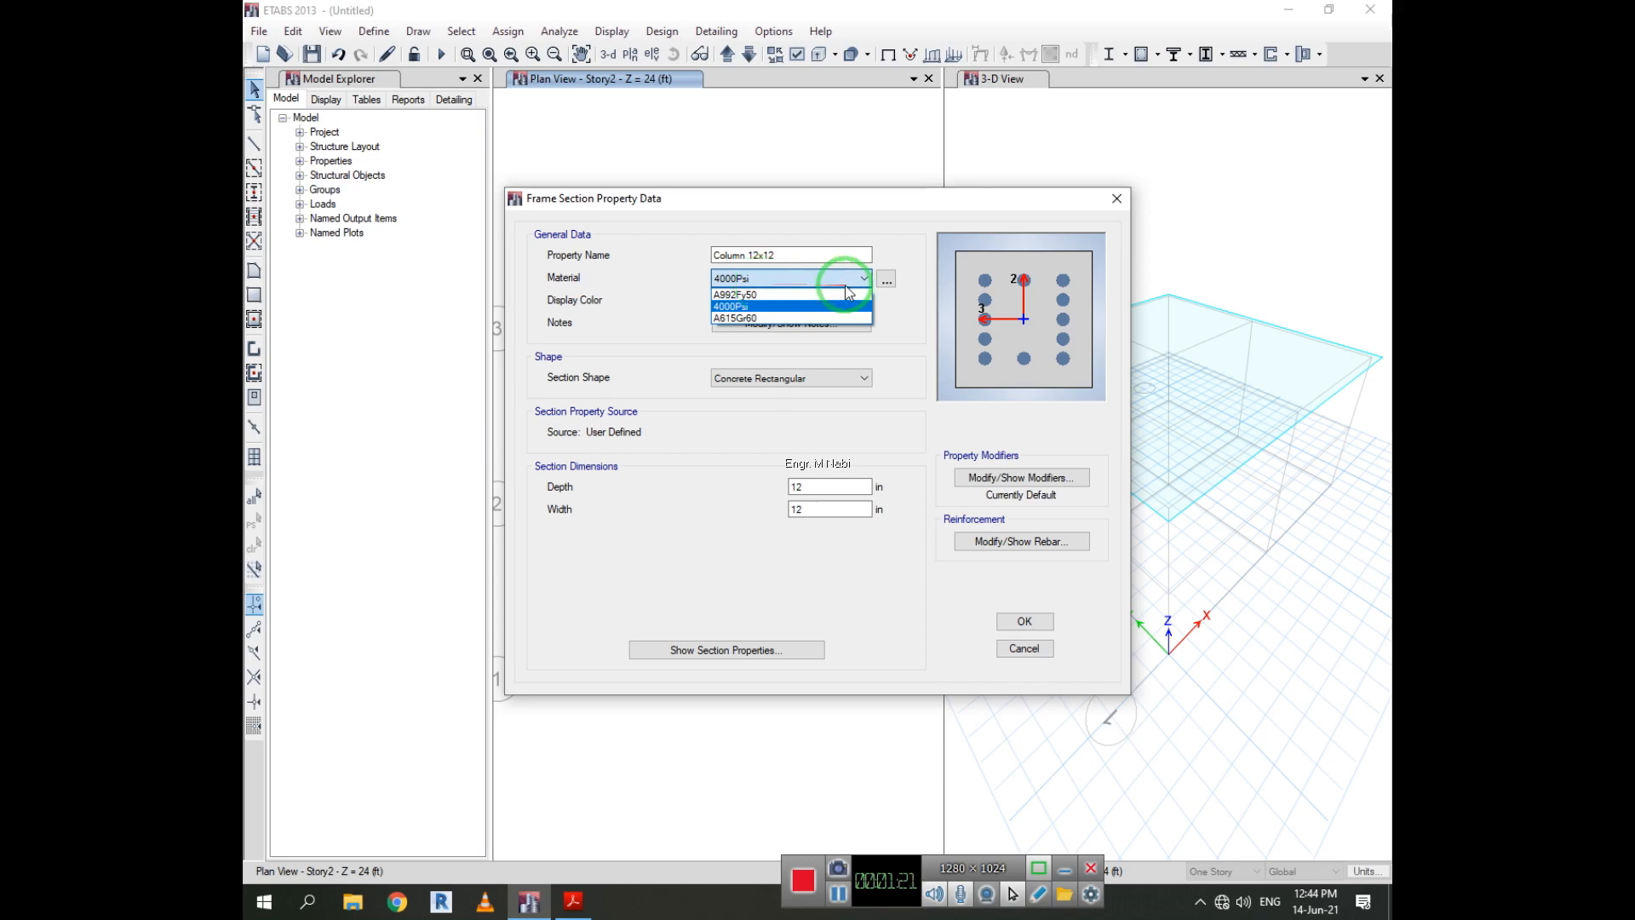
left_click(887, 280)
left_click(886, 280)
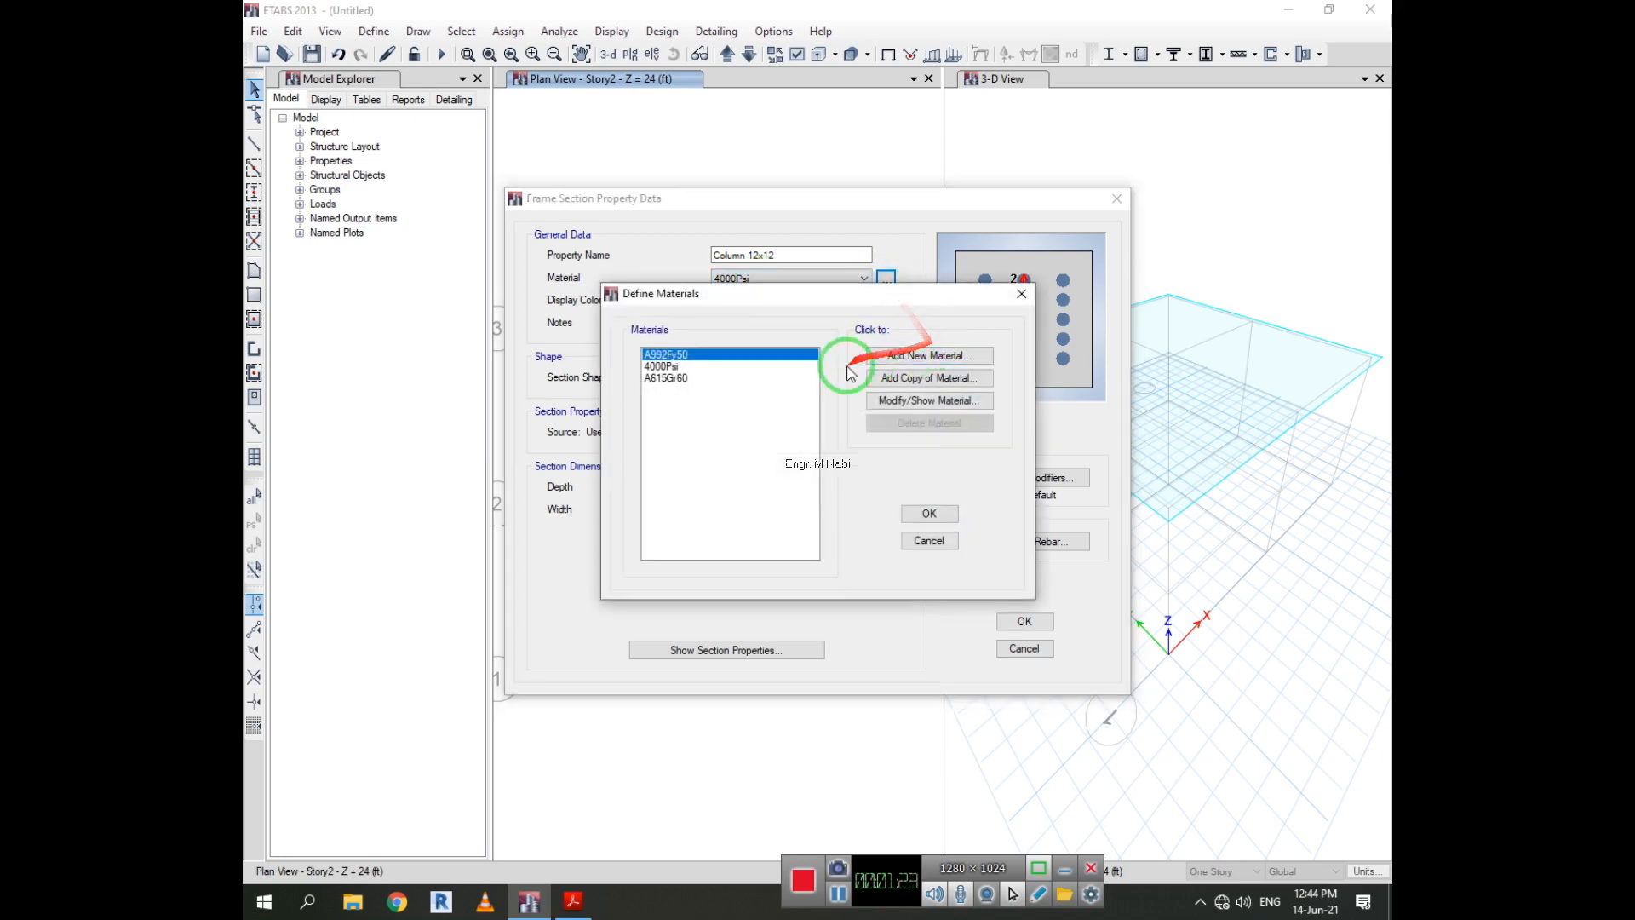
left_click(681, 367)
left_click(931, 356)
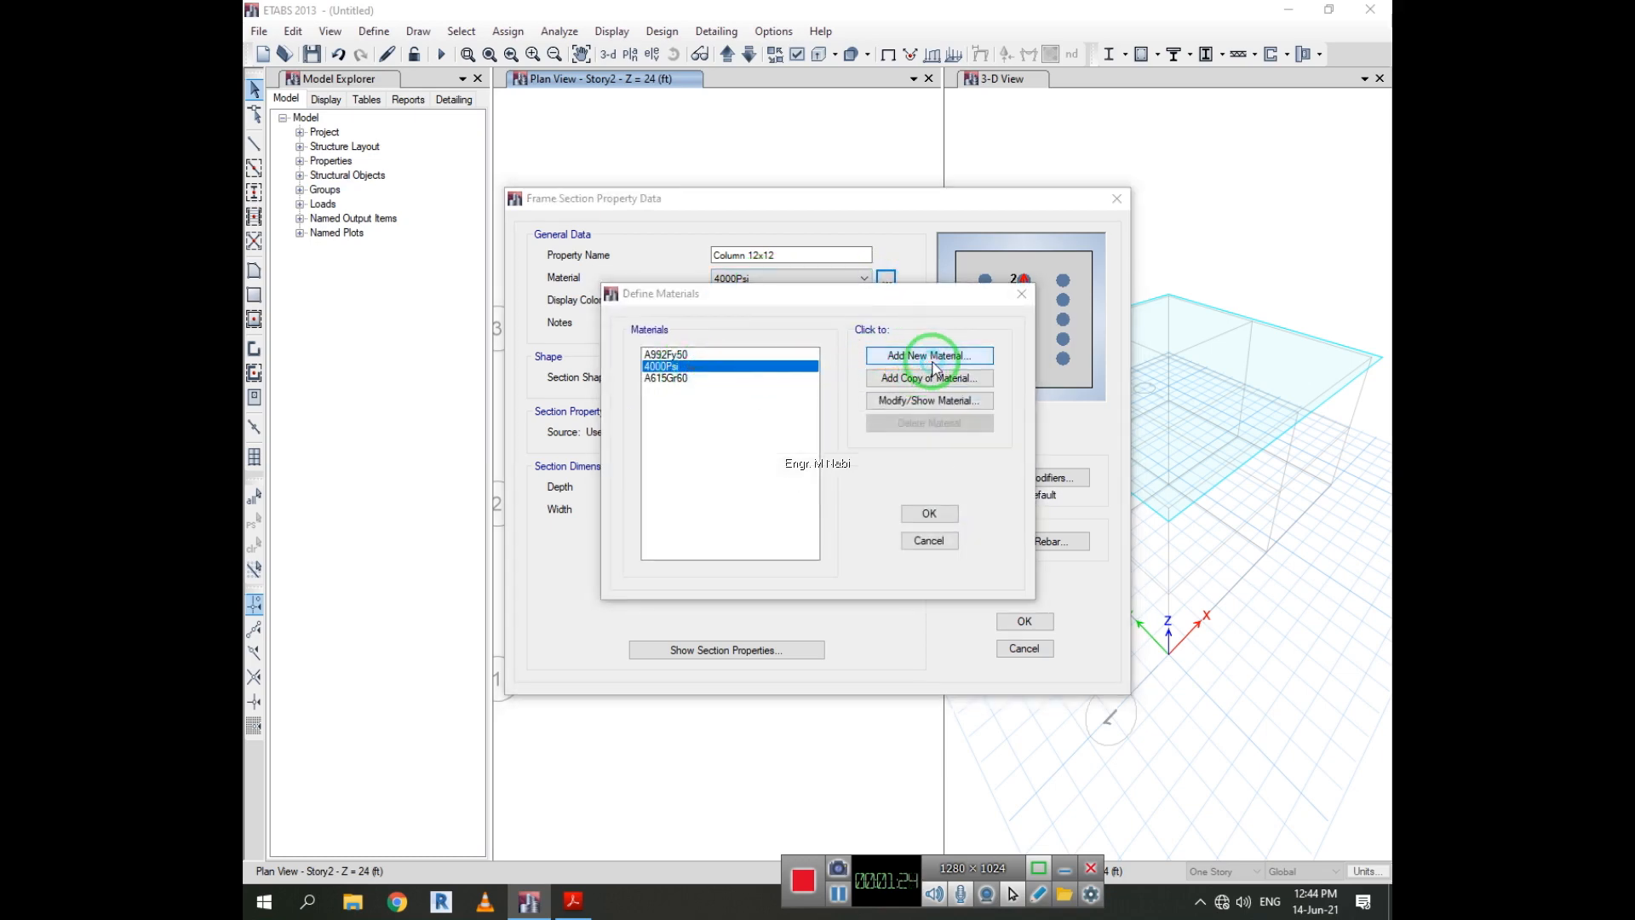
Set the new material to Rebar, standard ASTM A615, Grade 40.
left_click(791, 424)
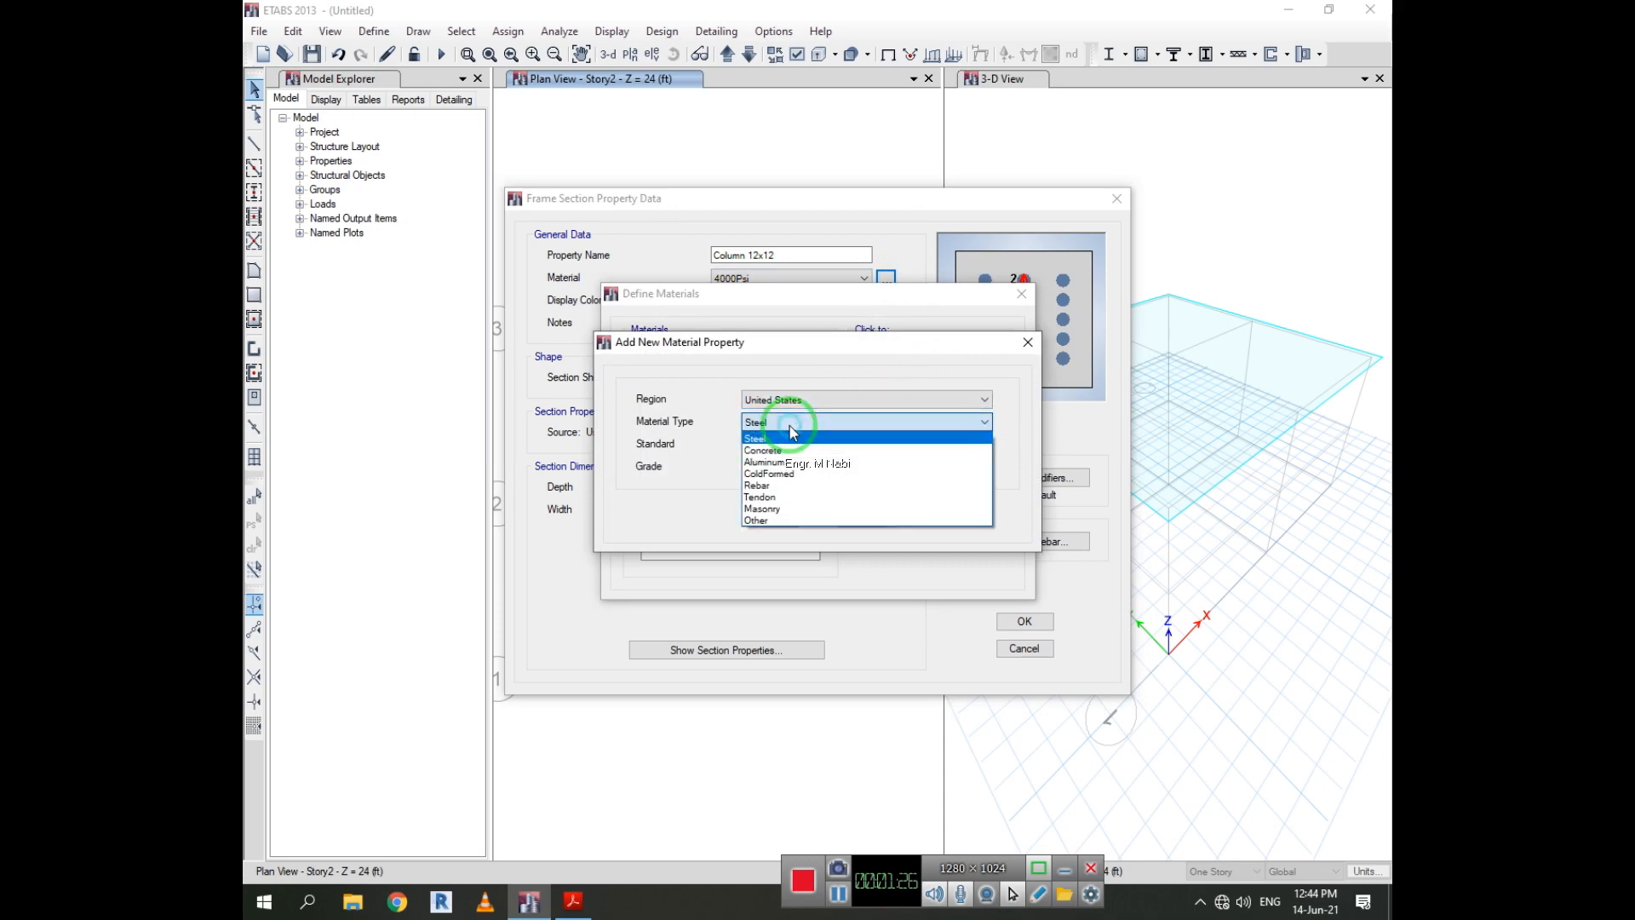
left_click(792, 483)
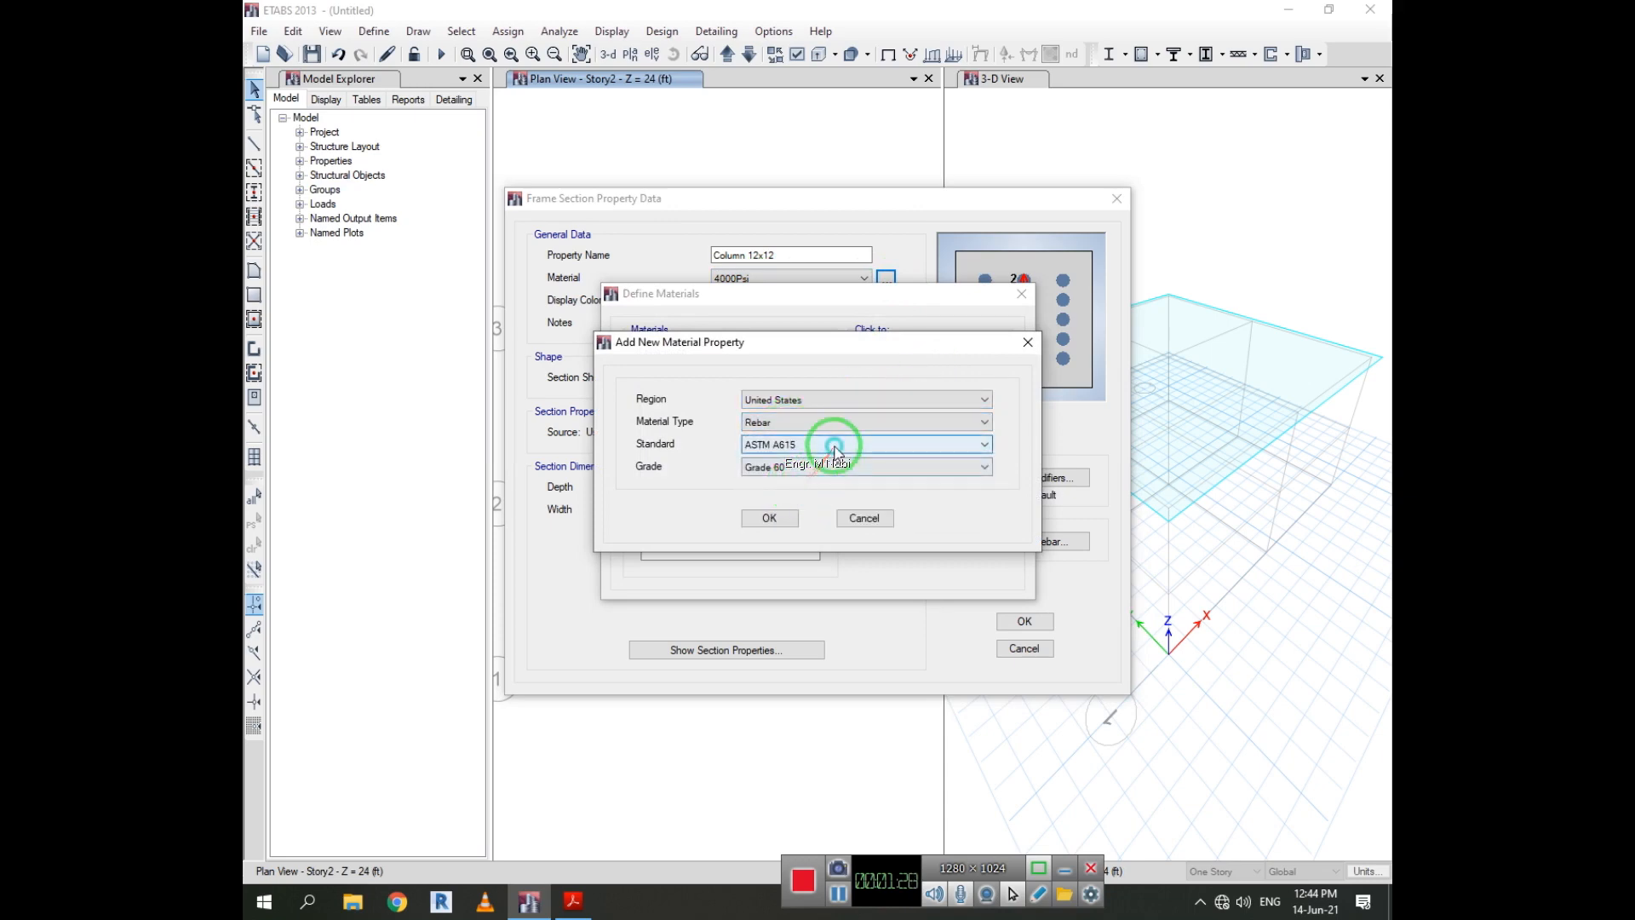
left_click(835, 444)
left_click(833, 457)
left_click(822, 467)
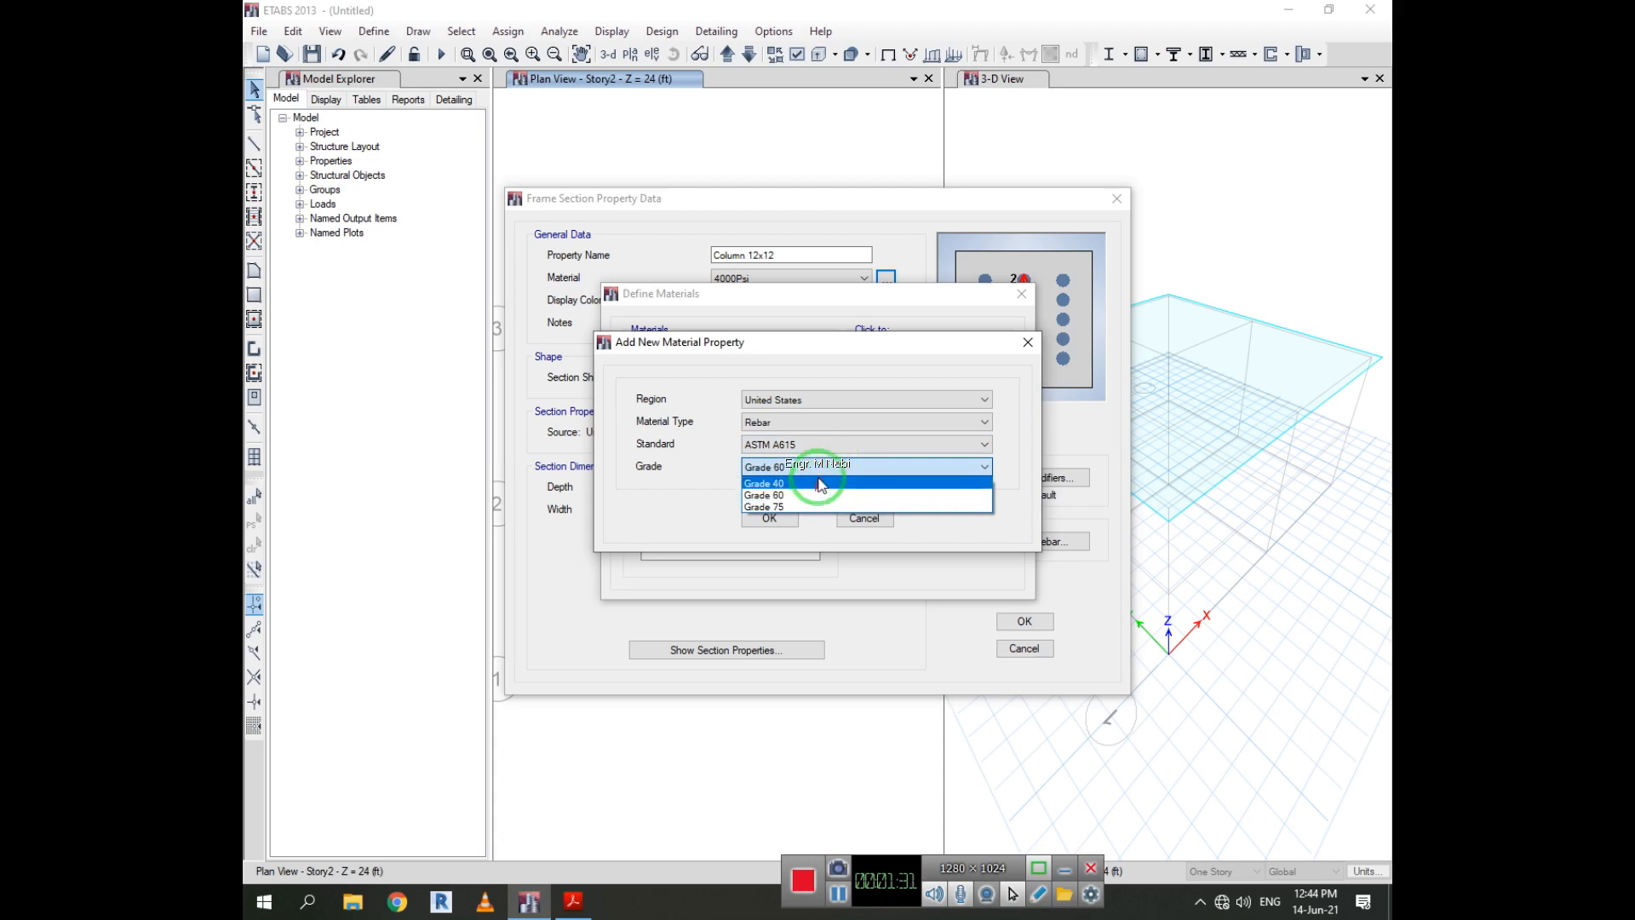
left_click(823, 483)
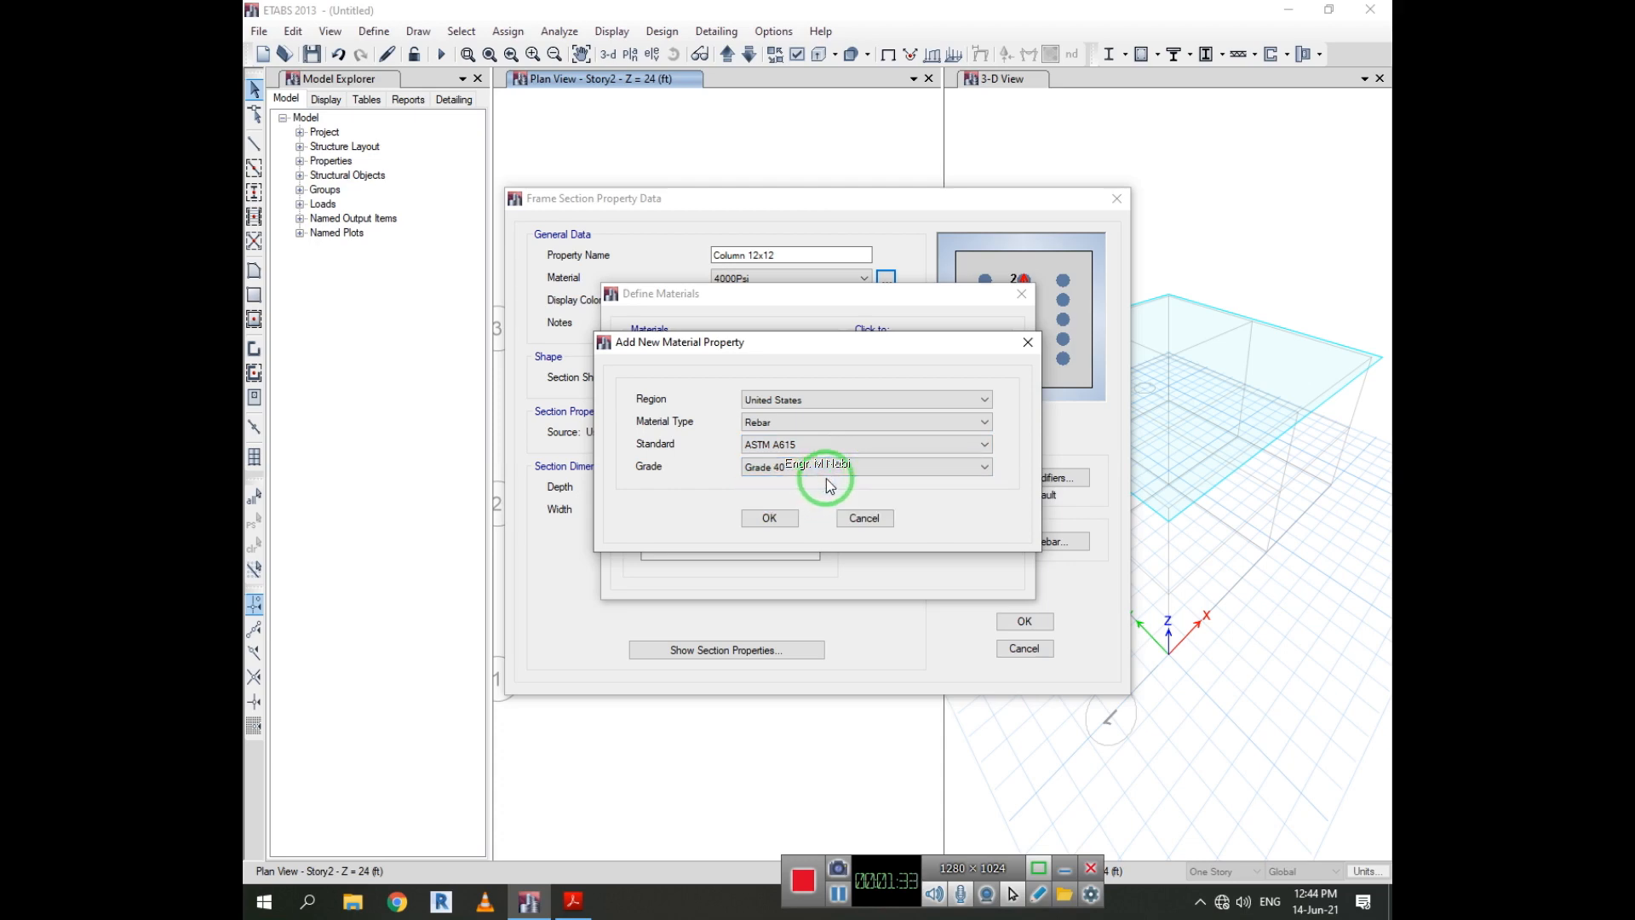
left_click(832, 443)
left_click(832, 439)
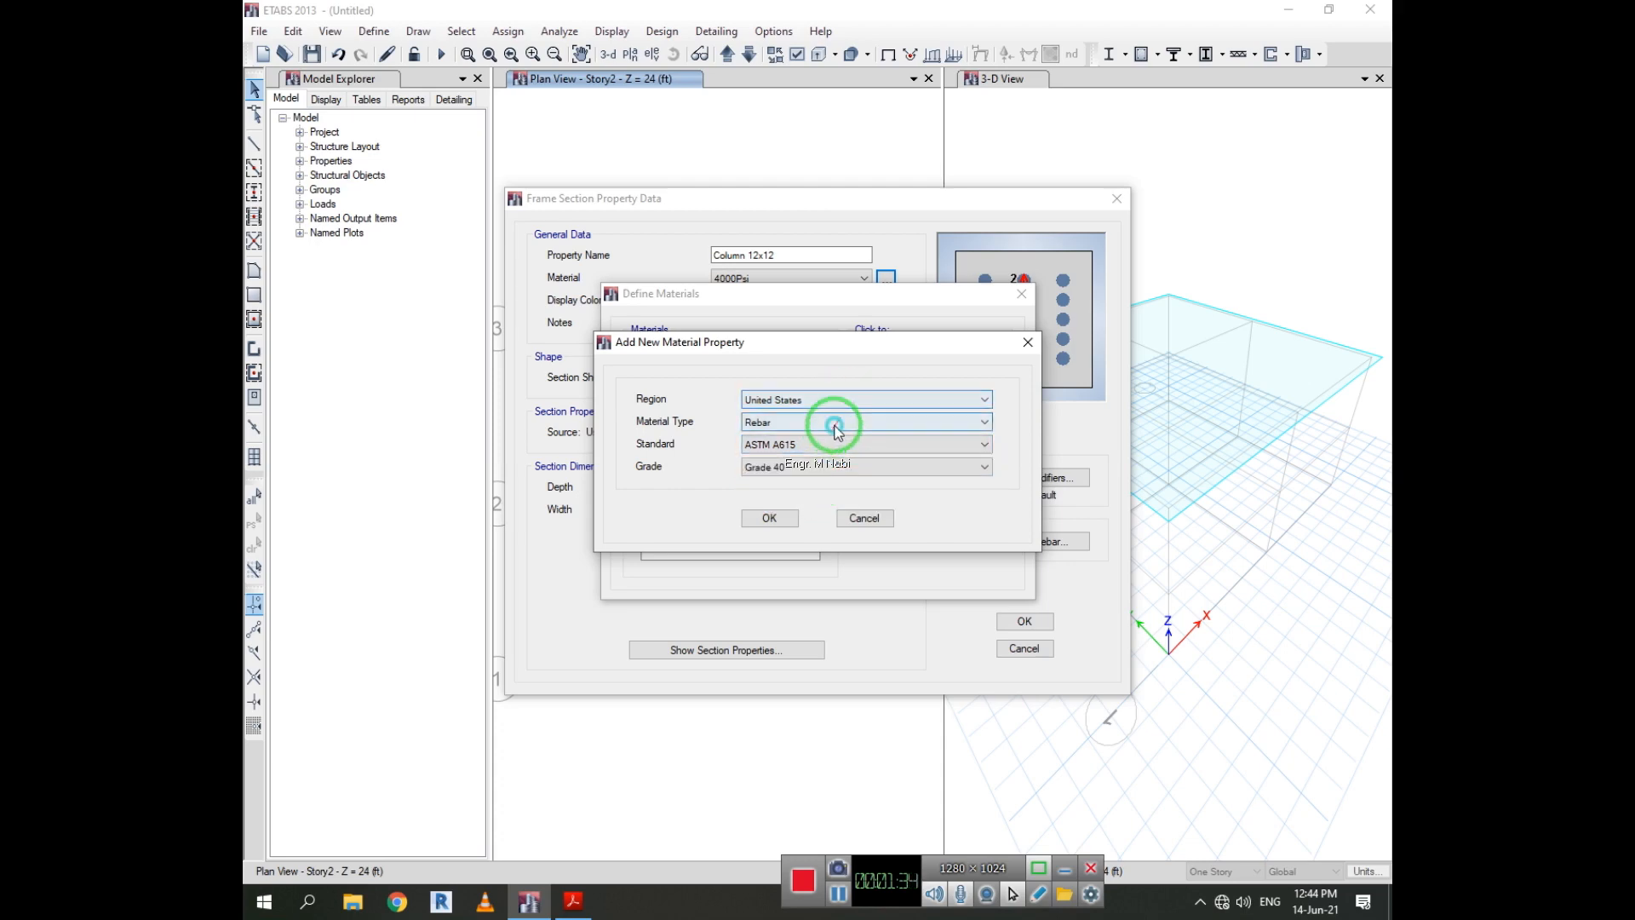
Define the new material as United States Concrete, Customary standard, grade f'c 3000 psi, and accept its default properties.
left_click(835, 424)
left_click(833, 451)
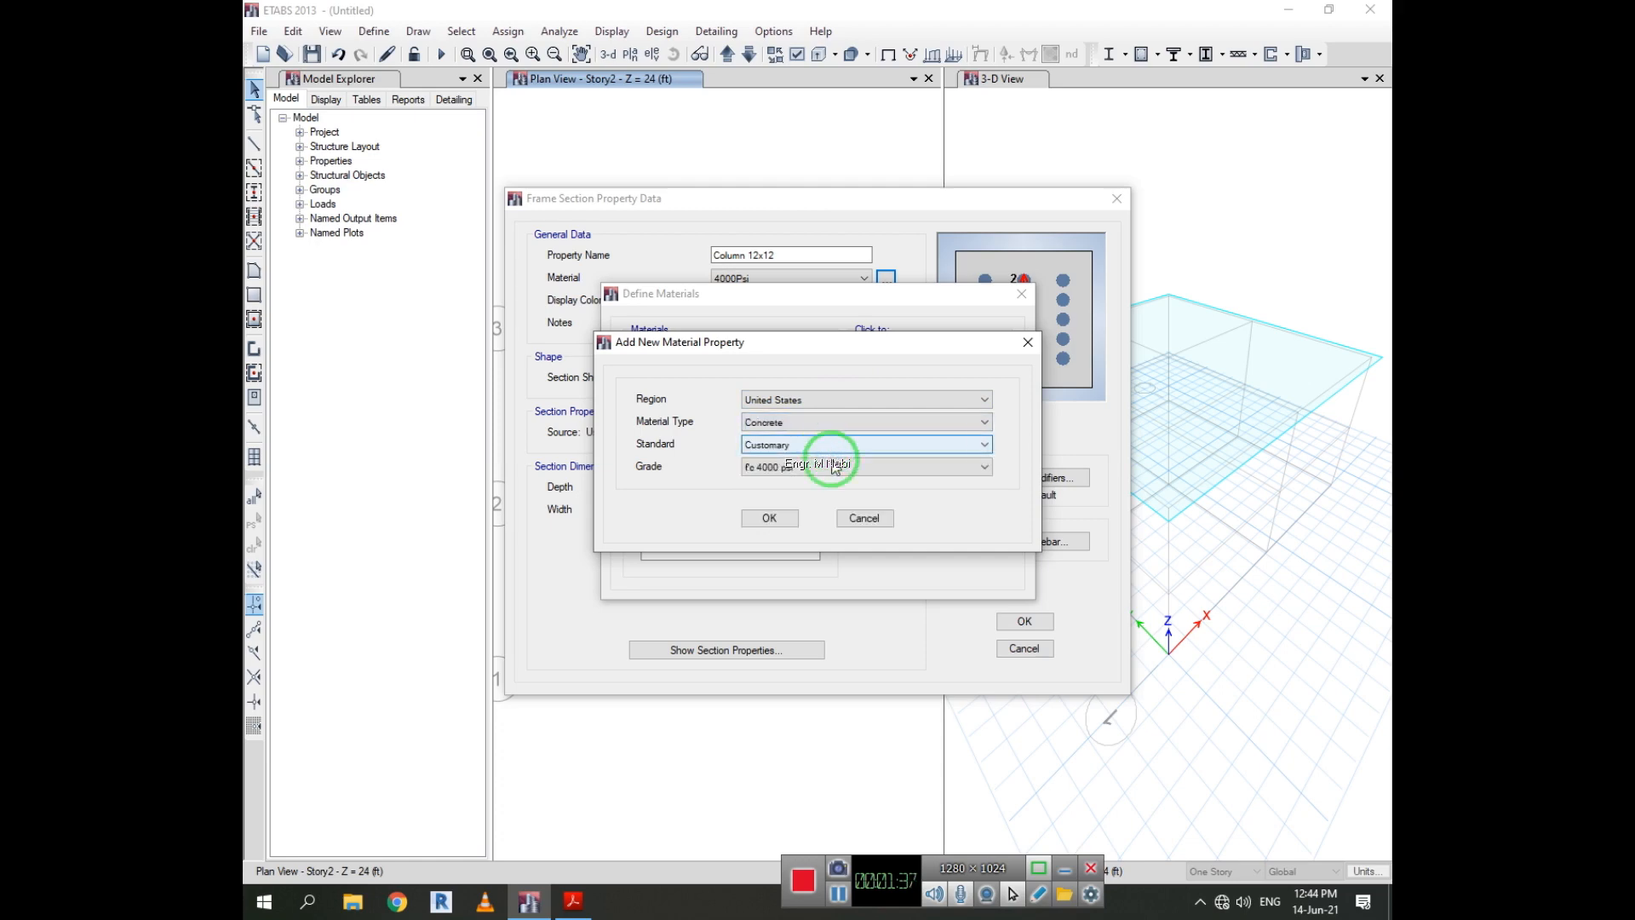
left_click(834, 466)
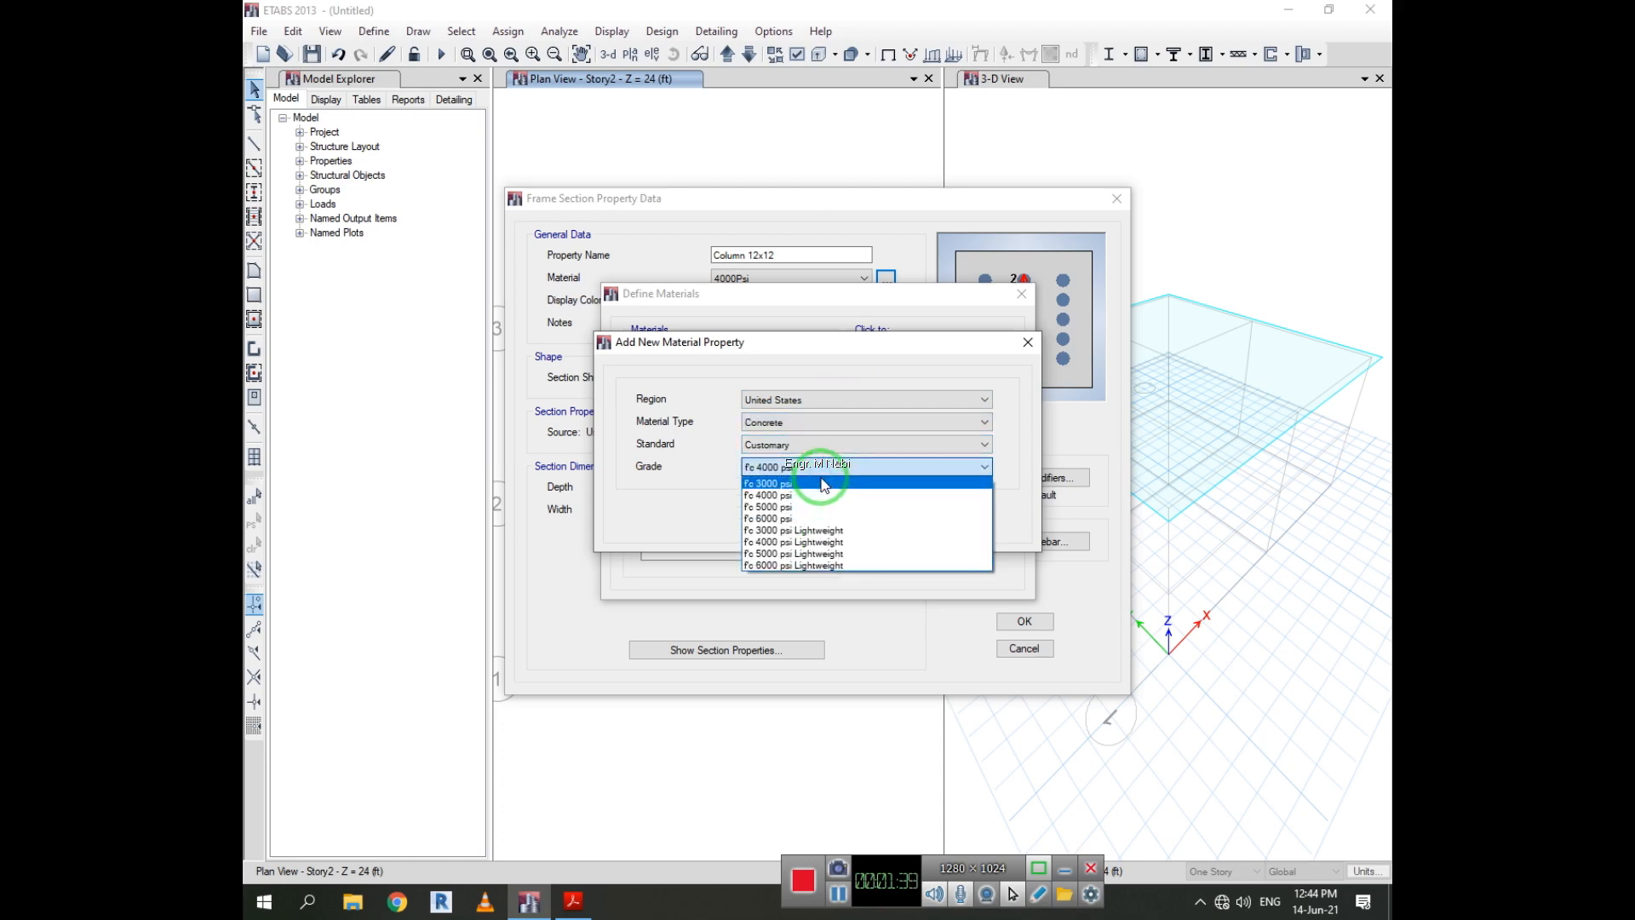
left_click(825, 483)
left_click(817, 444)
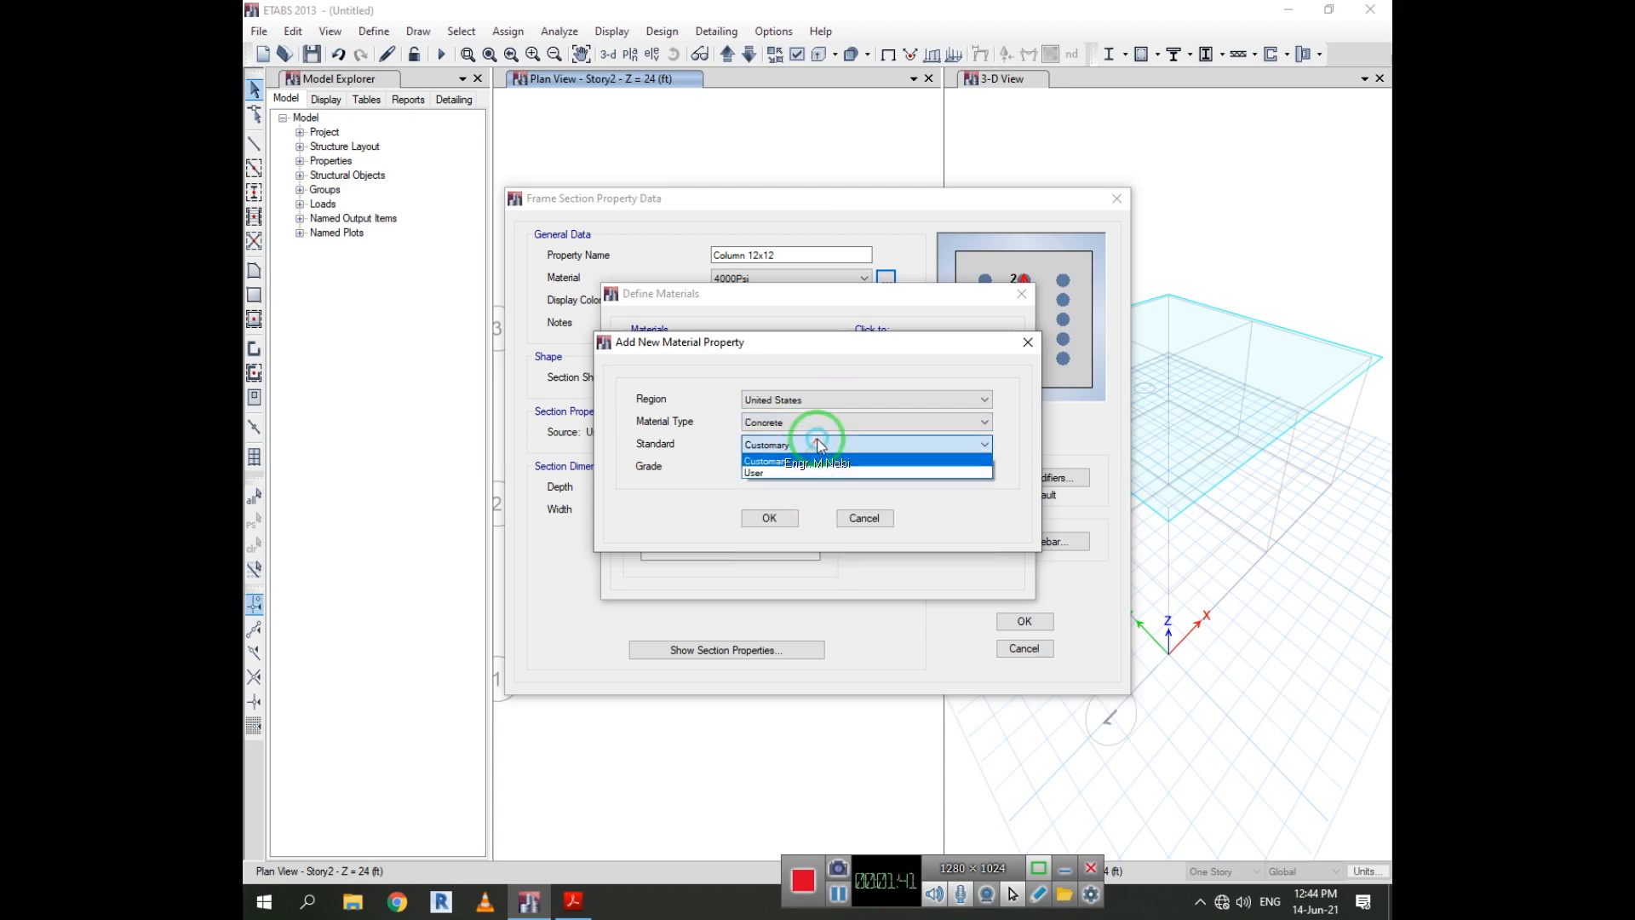
left_click(819, 449)
left_click(769, 518)
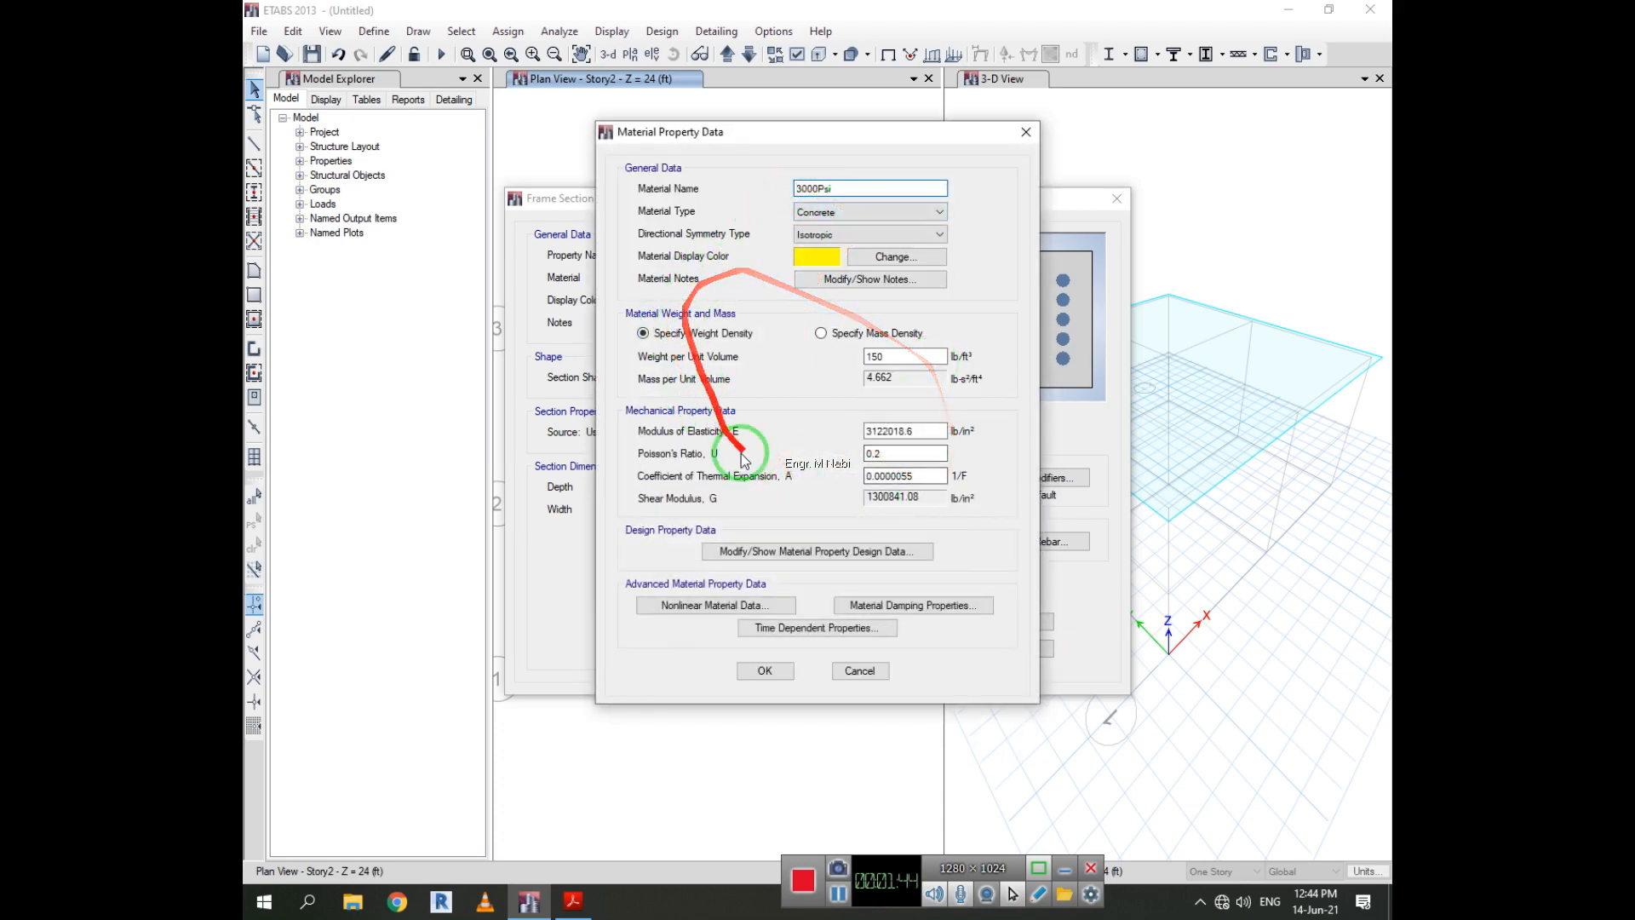
left_click(769, 672)
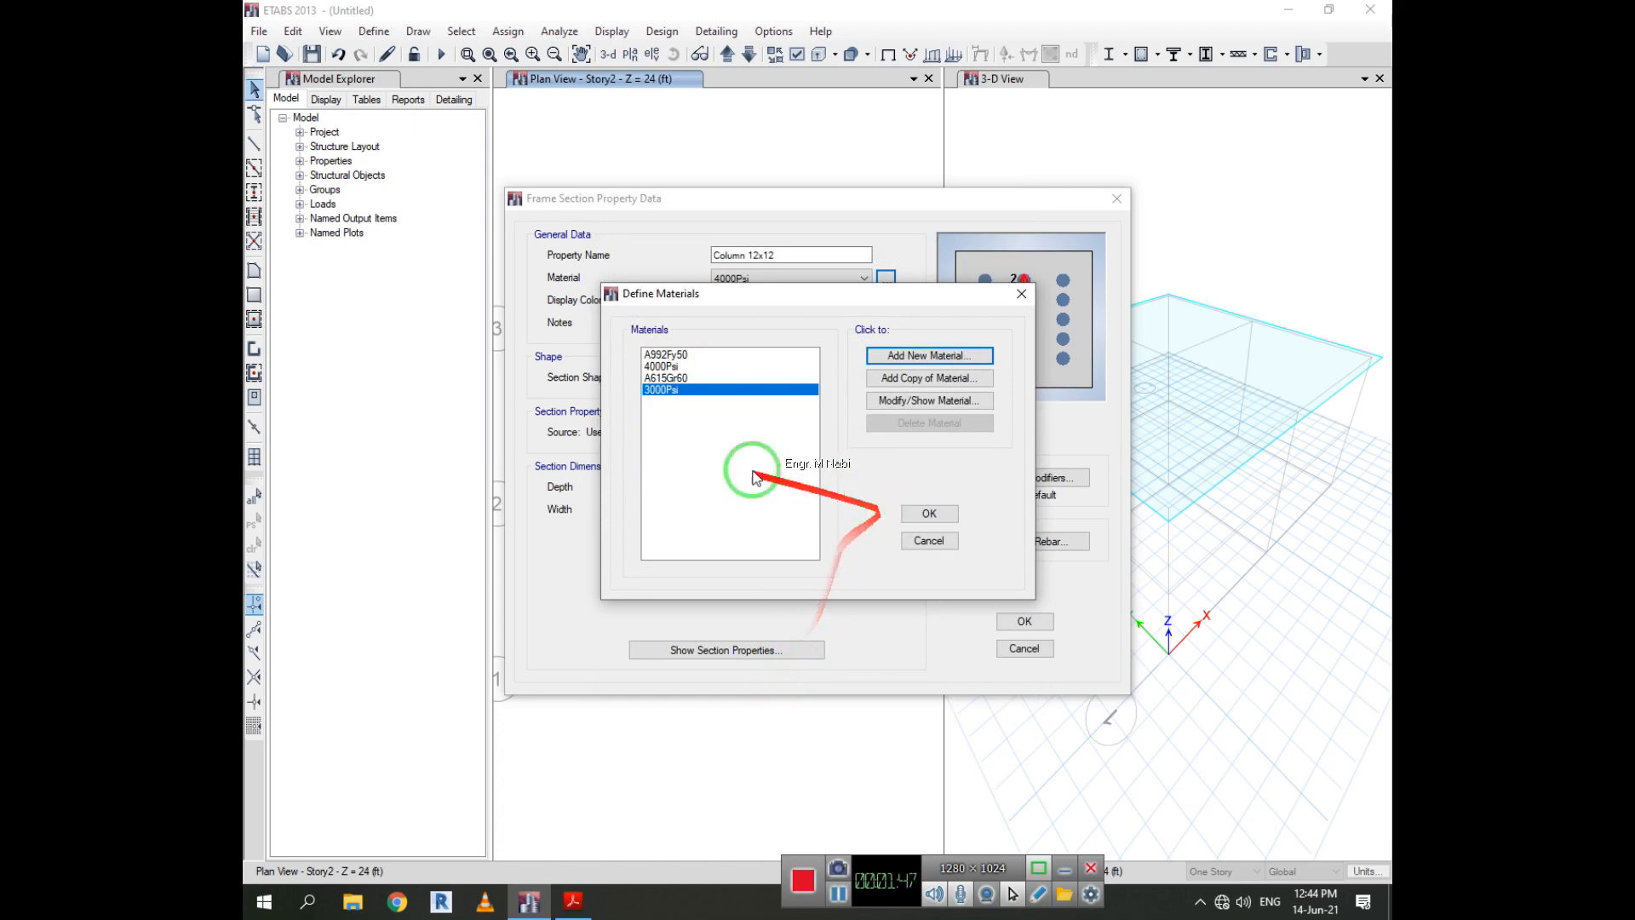
Accept the materials list and assign the 3000Psi material to the Column 12x12 section.
left_click(929, 514)
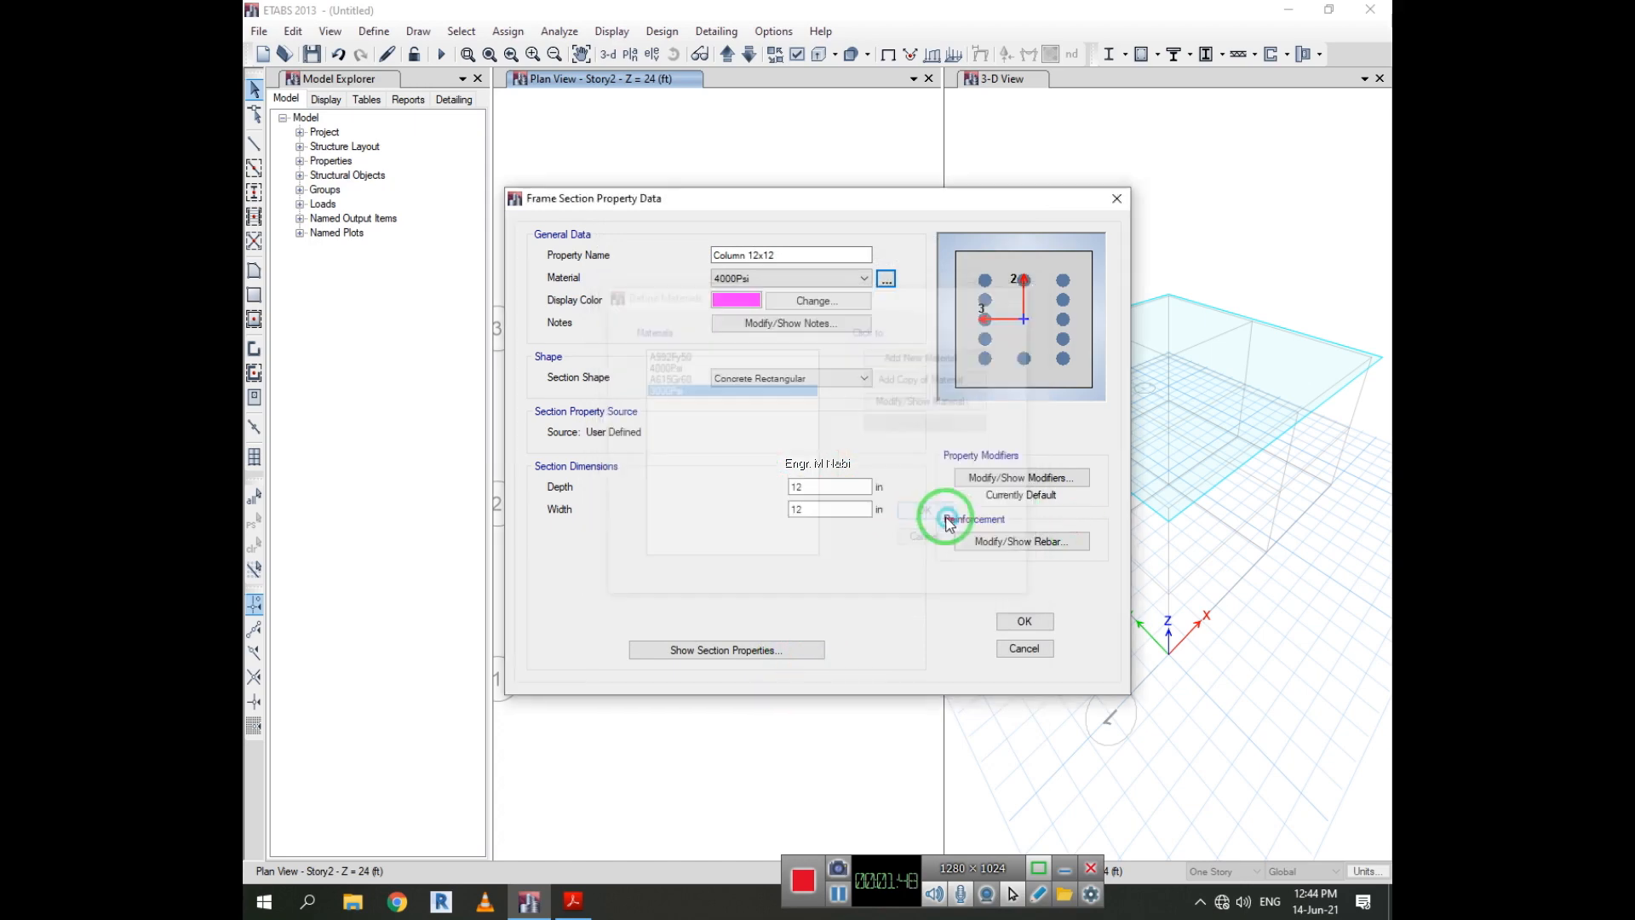
left_click(788, 285)
left_click(752, 329)
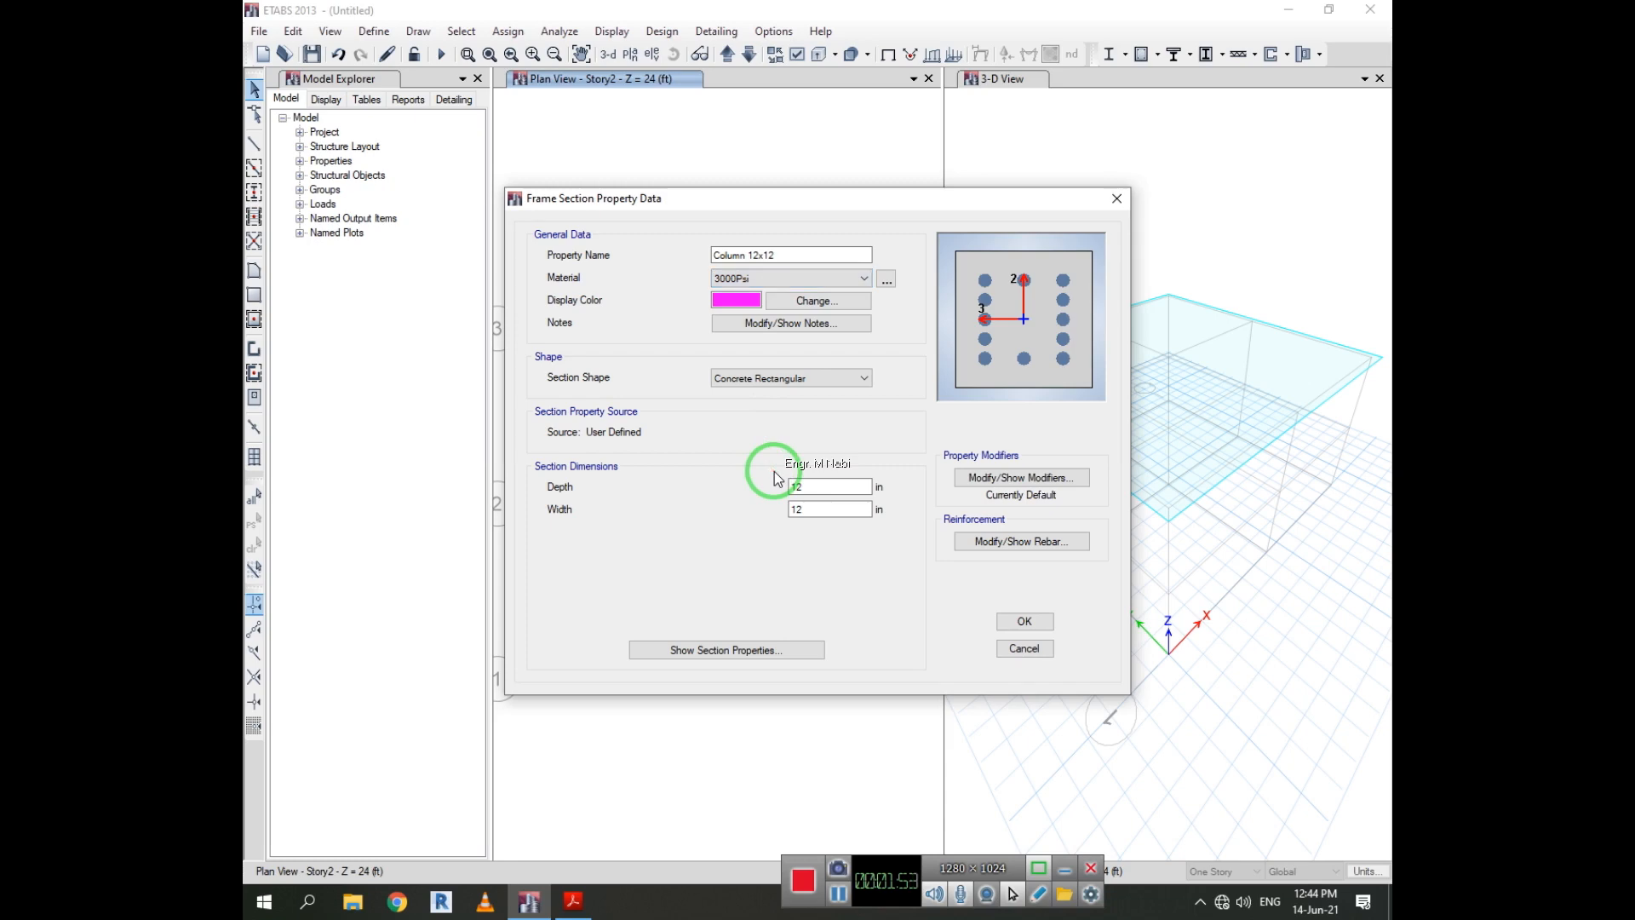
Set the Column 12x12 section's stiffness modifier for moment of inertia about the 3 axis to 0.75.
left_click(778, 323)
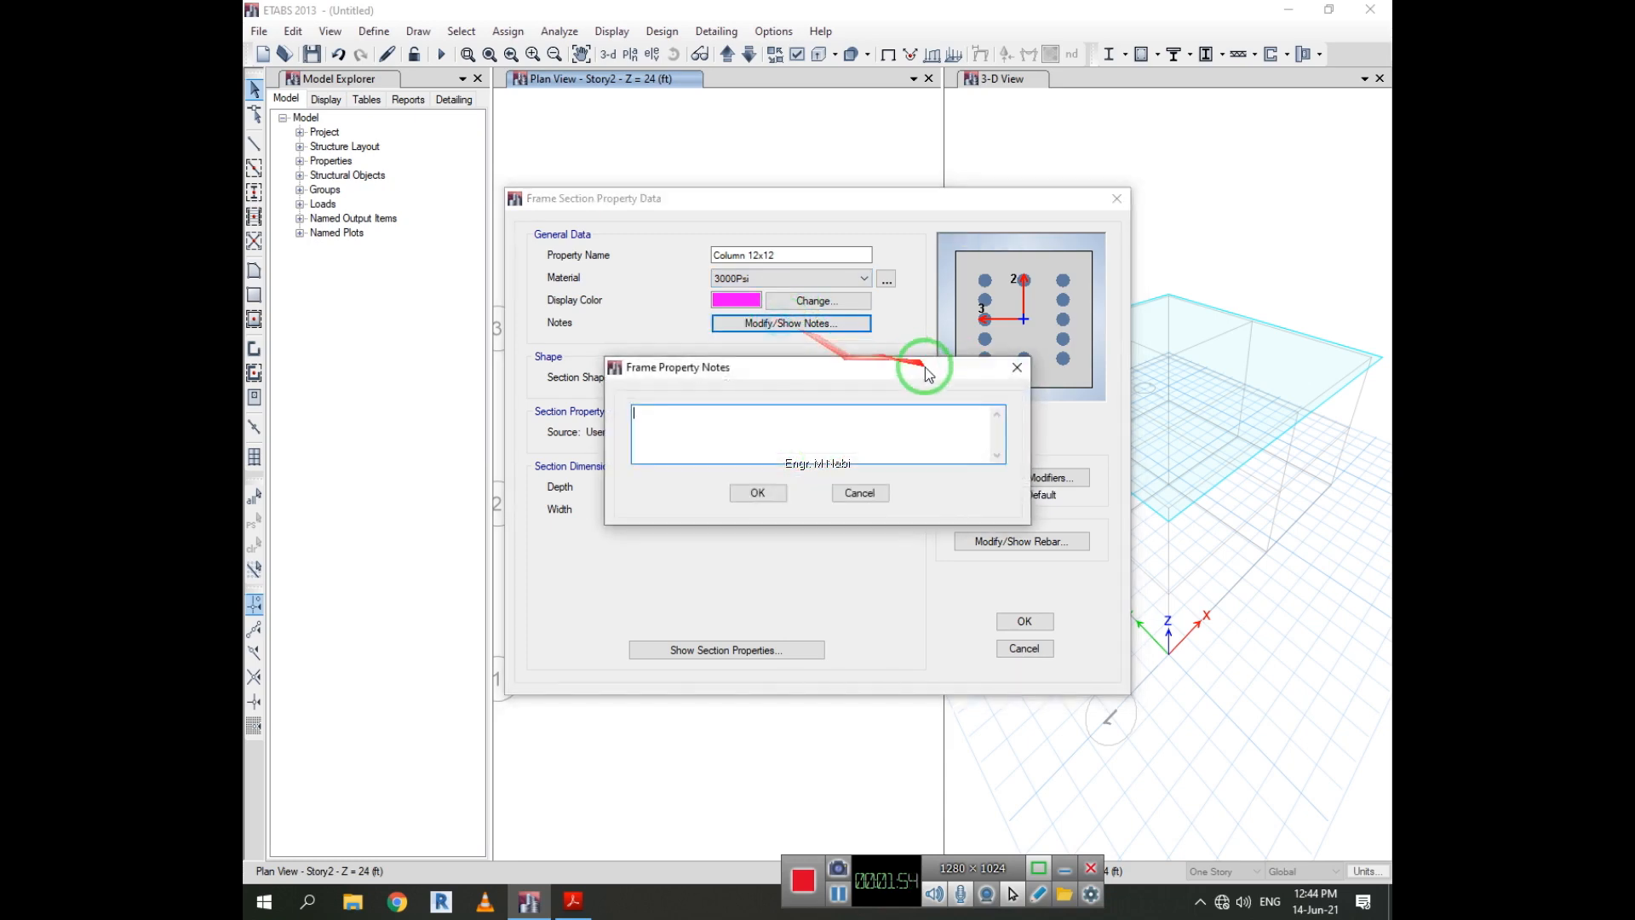
left_click(1016, 367)
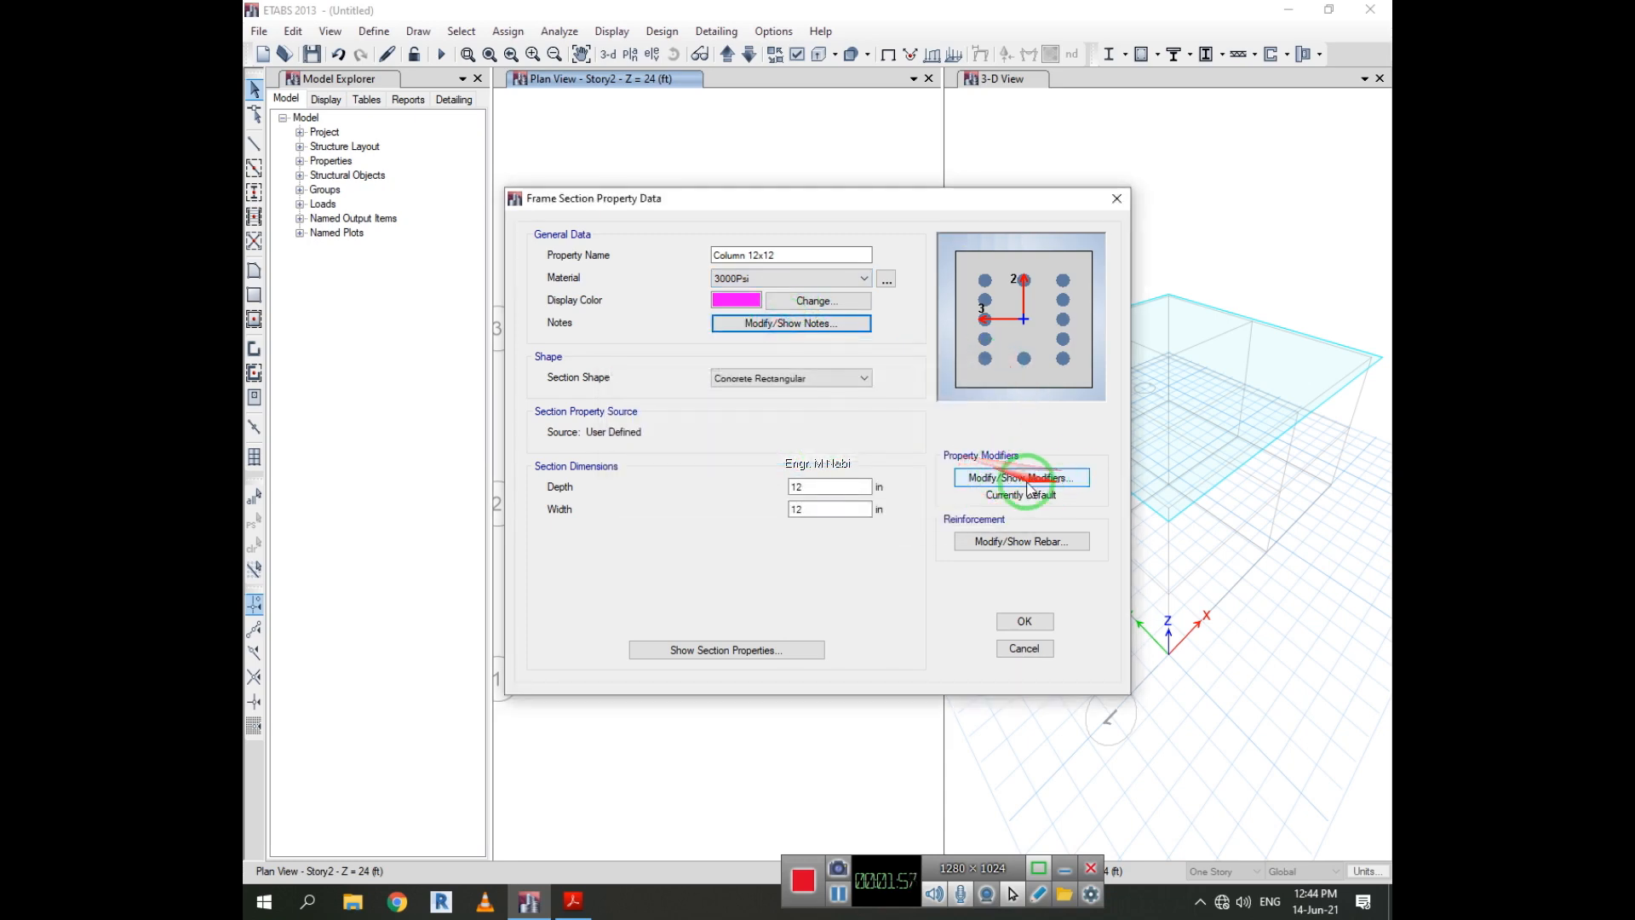
left_click(1028, 479)
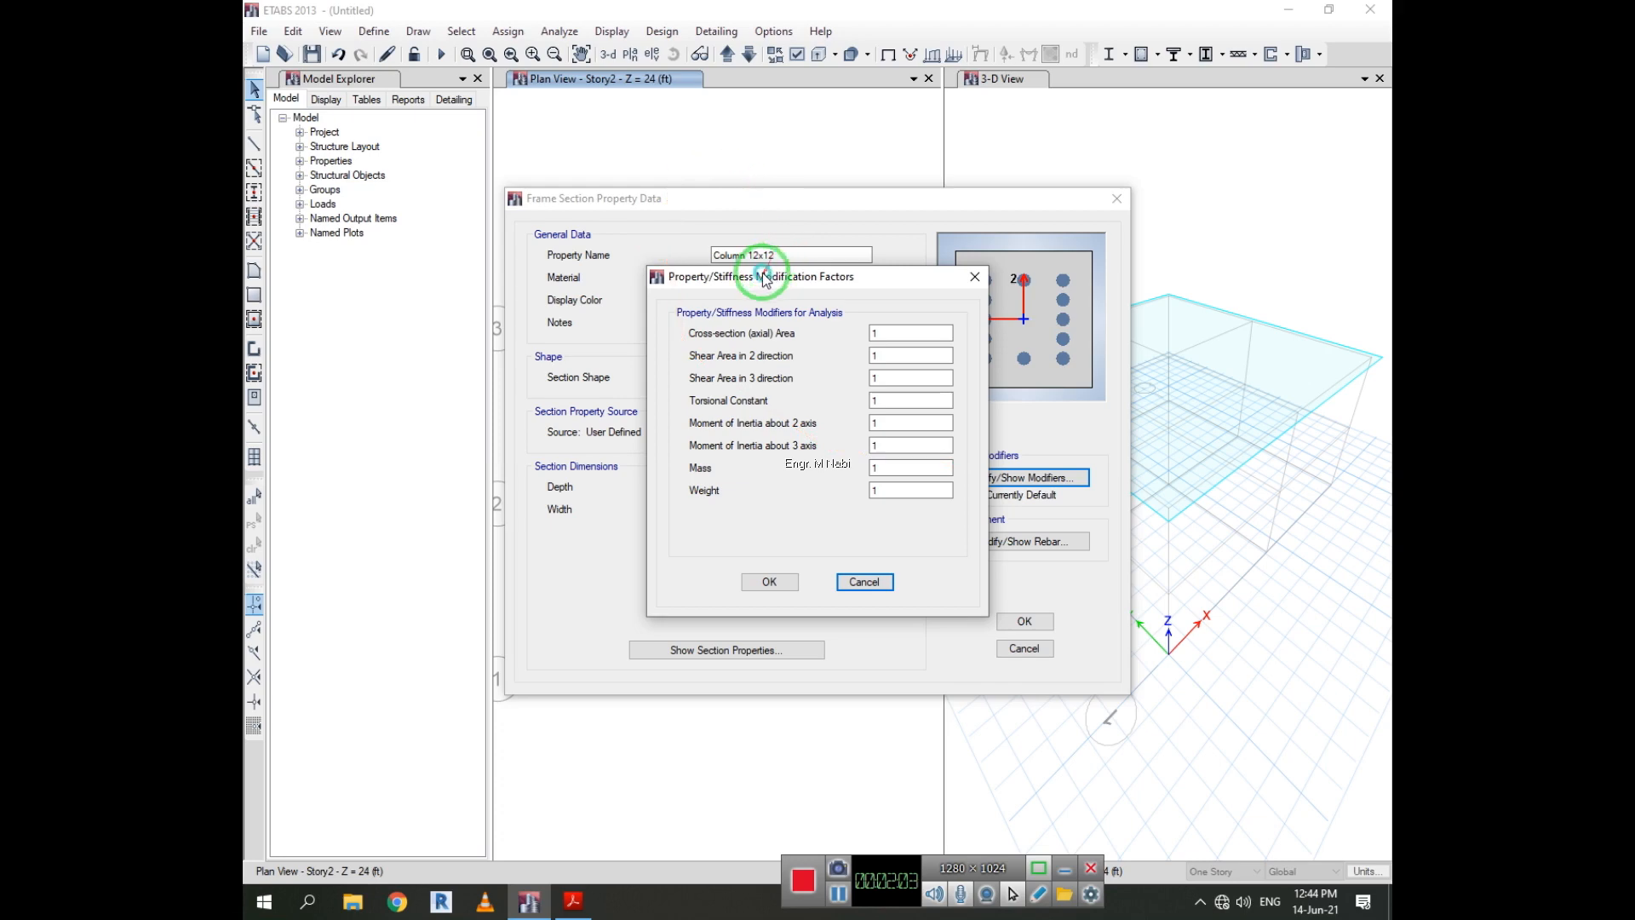
left_click_drag(771, 276, 599, 255)
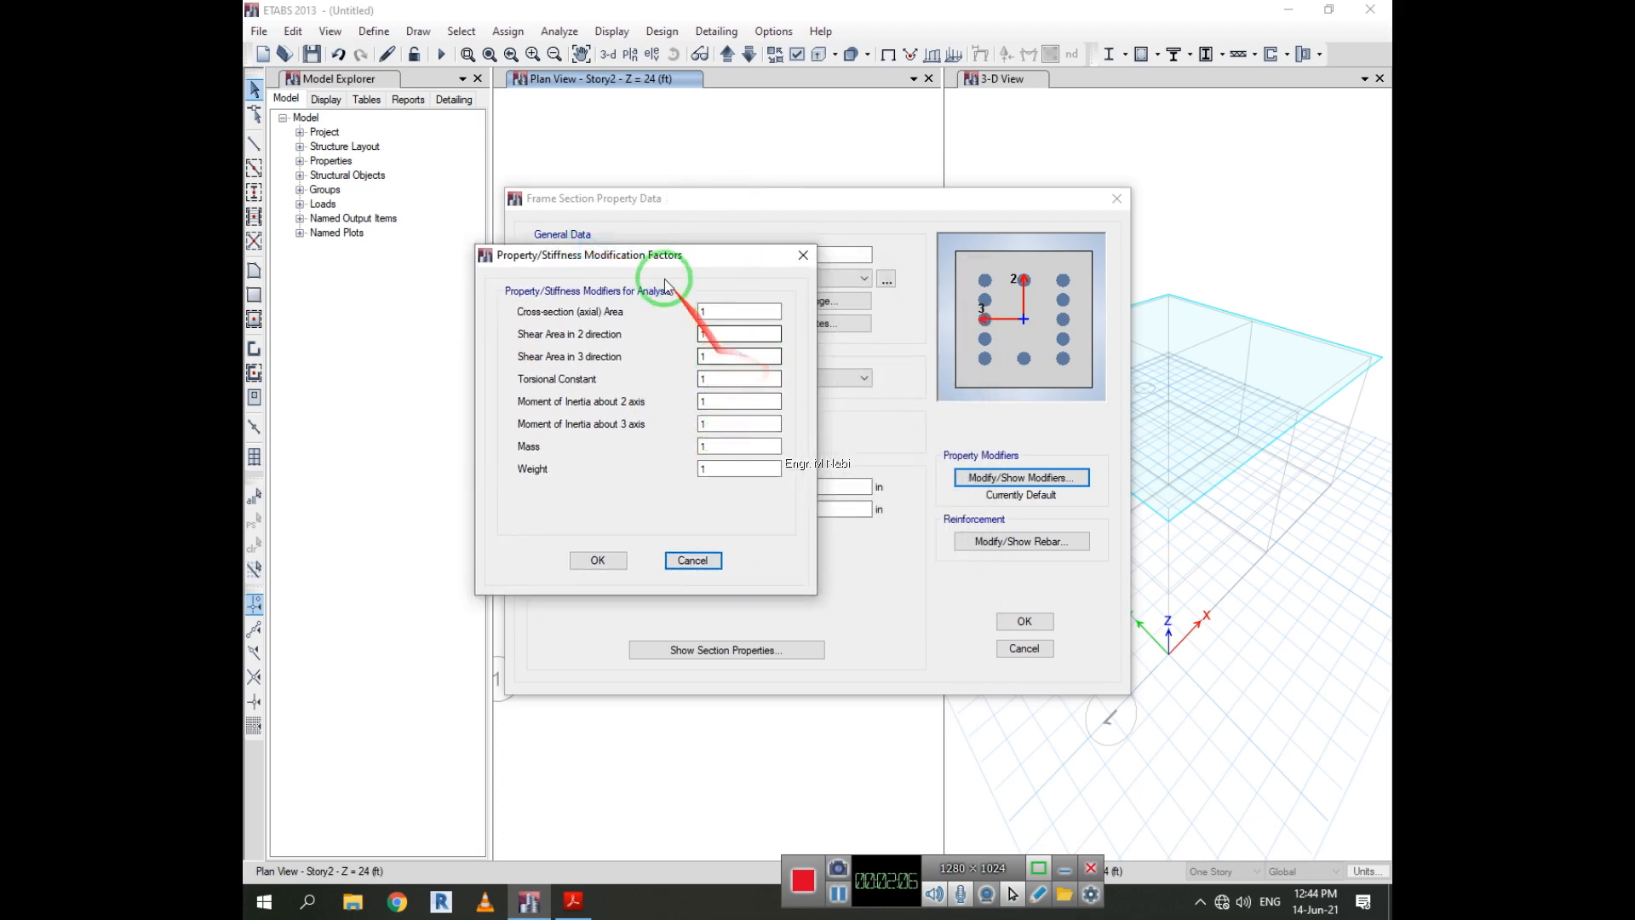
left_click_drag(661, 259, 679, 266)
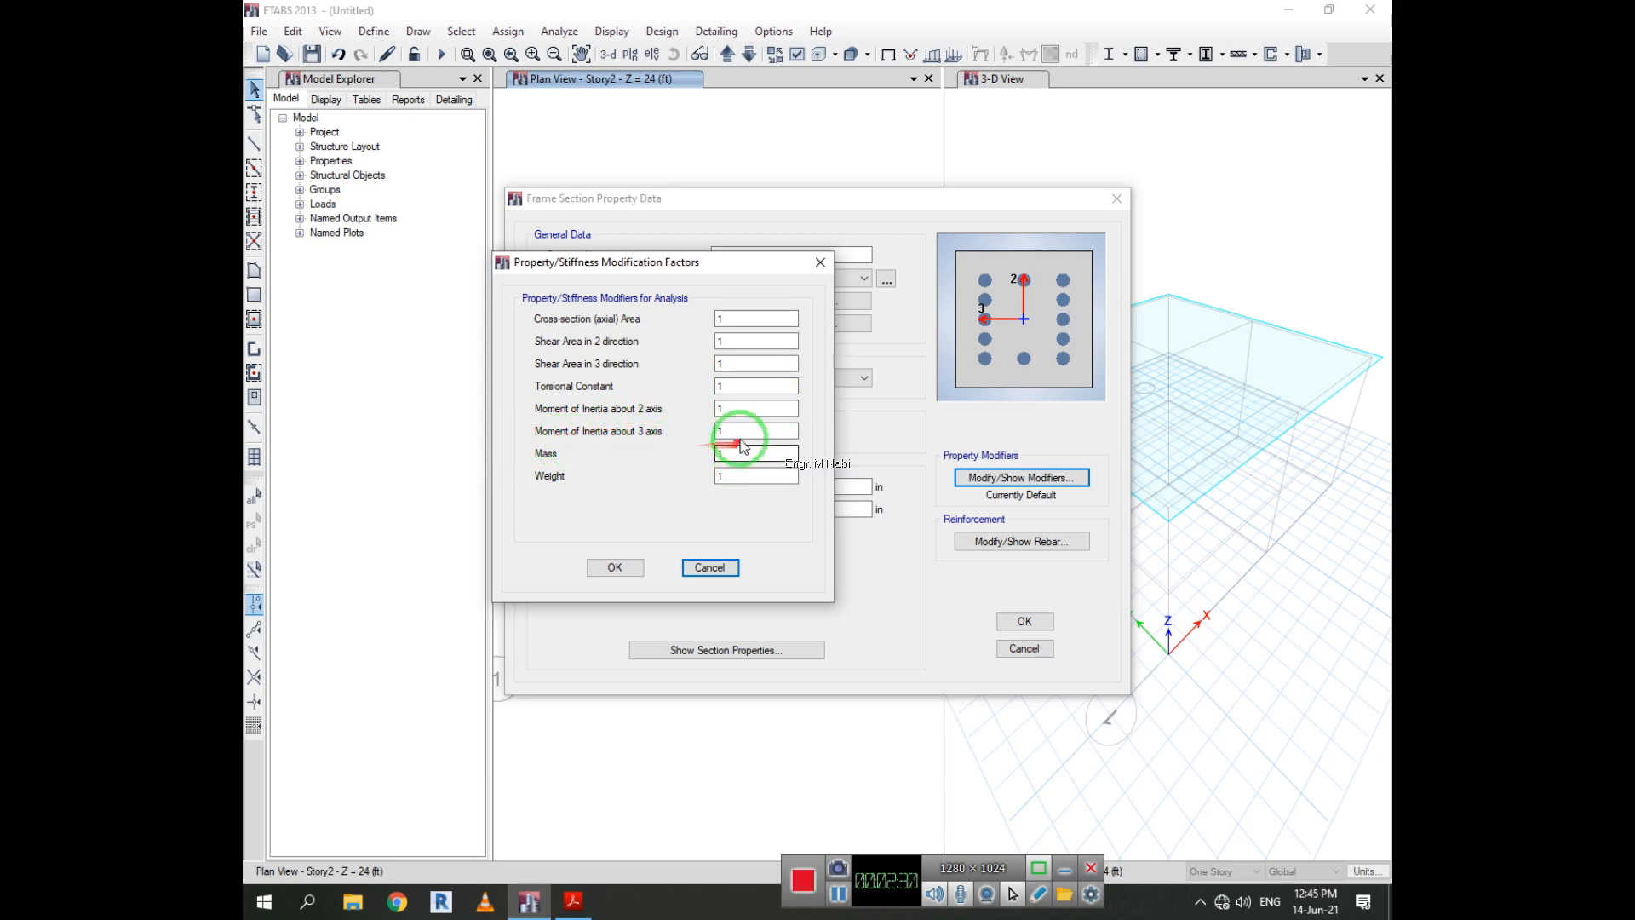
left_click_drag(738, 431, 706, 432)
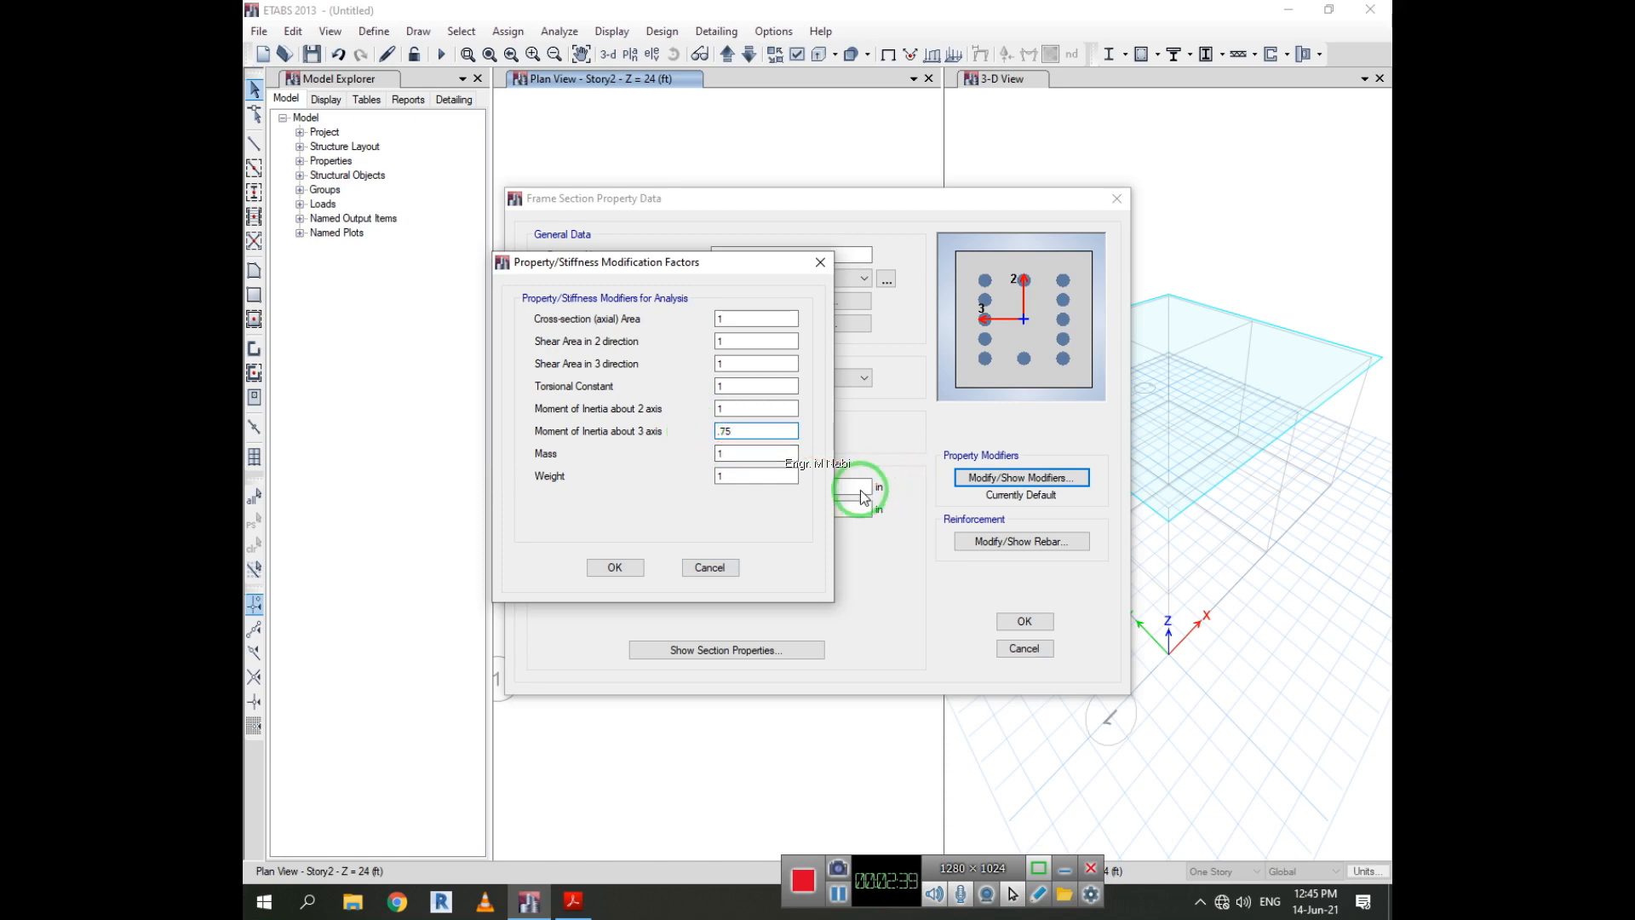
left_click(840, 900)
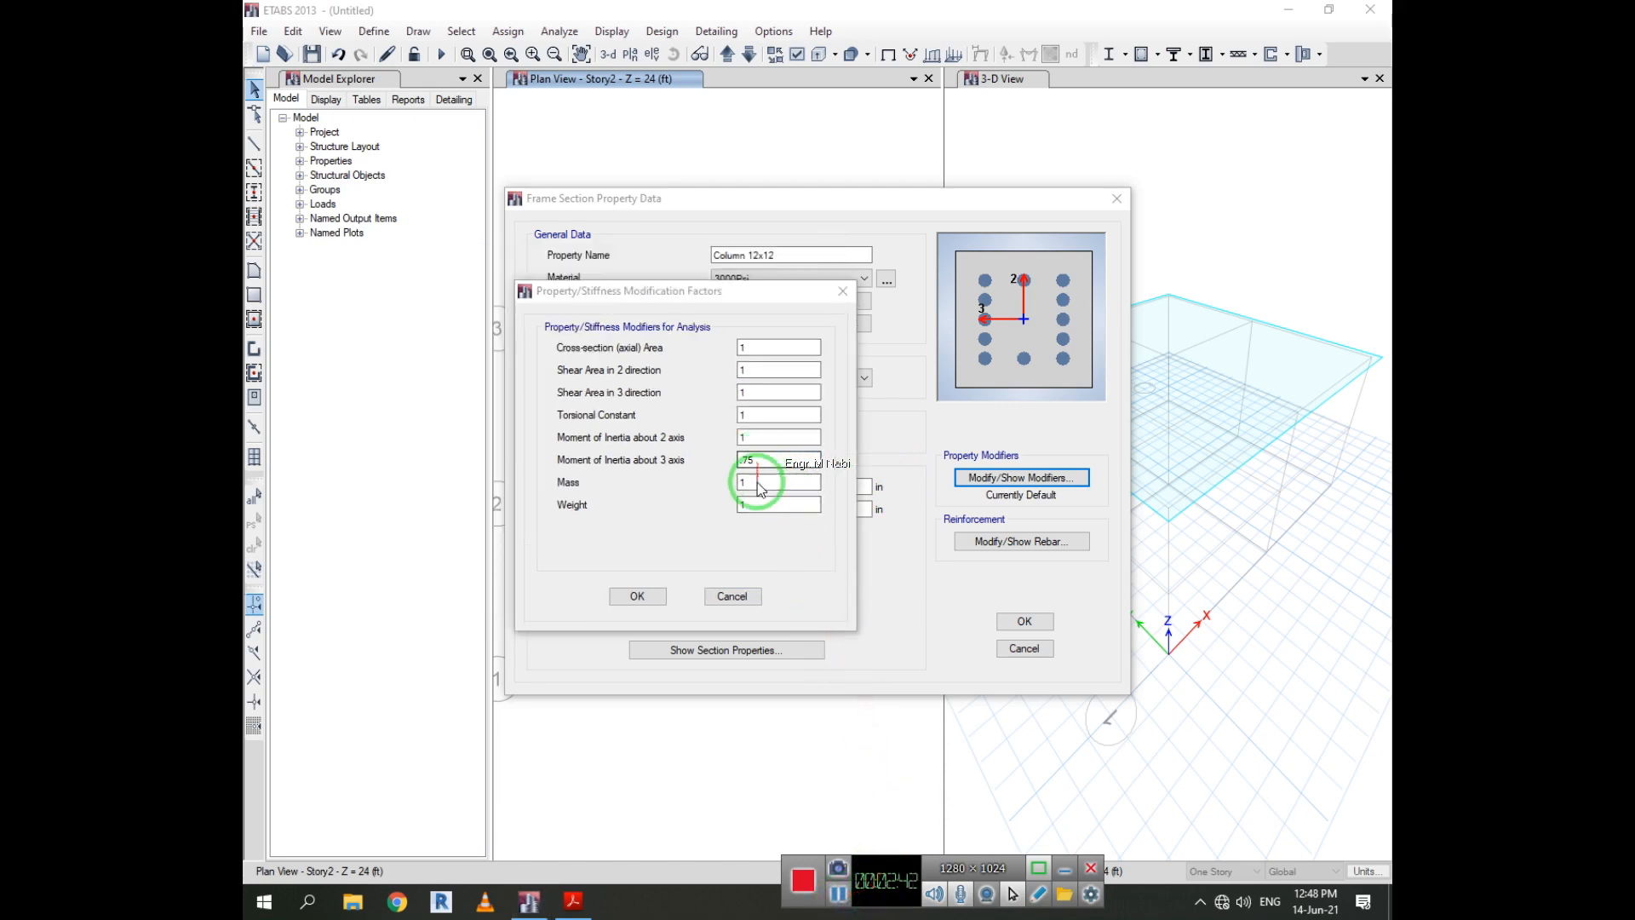
left_click(755, 461)
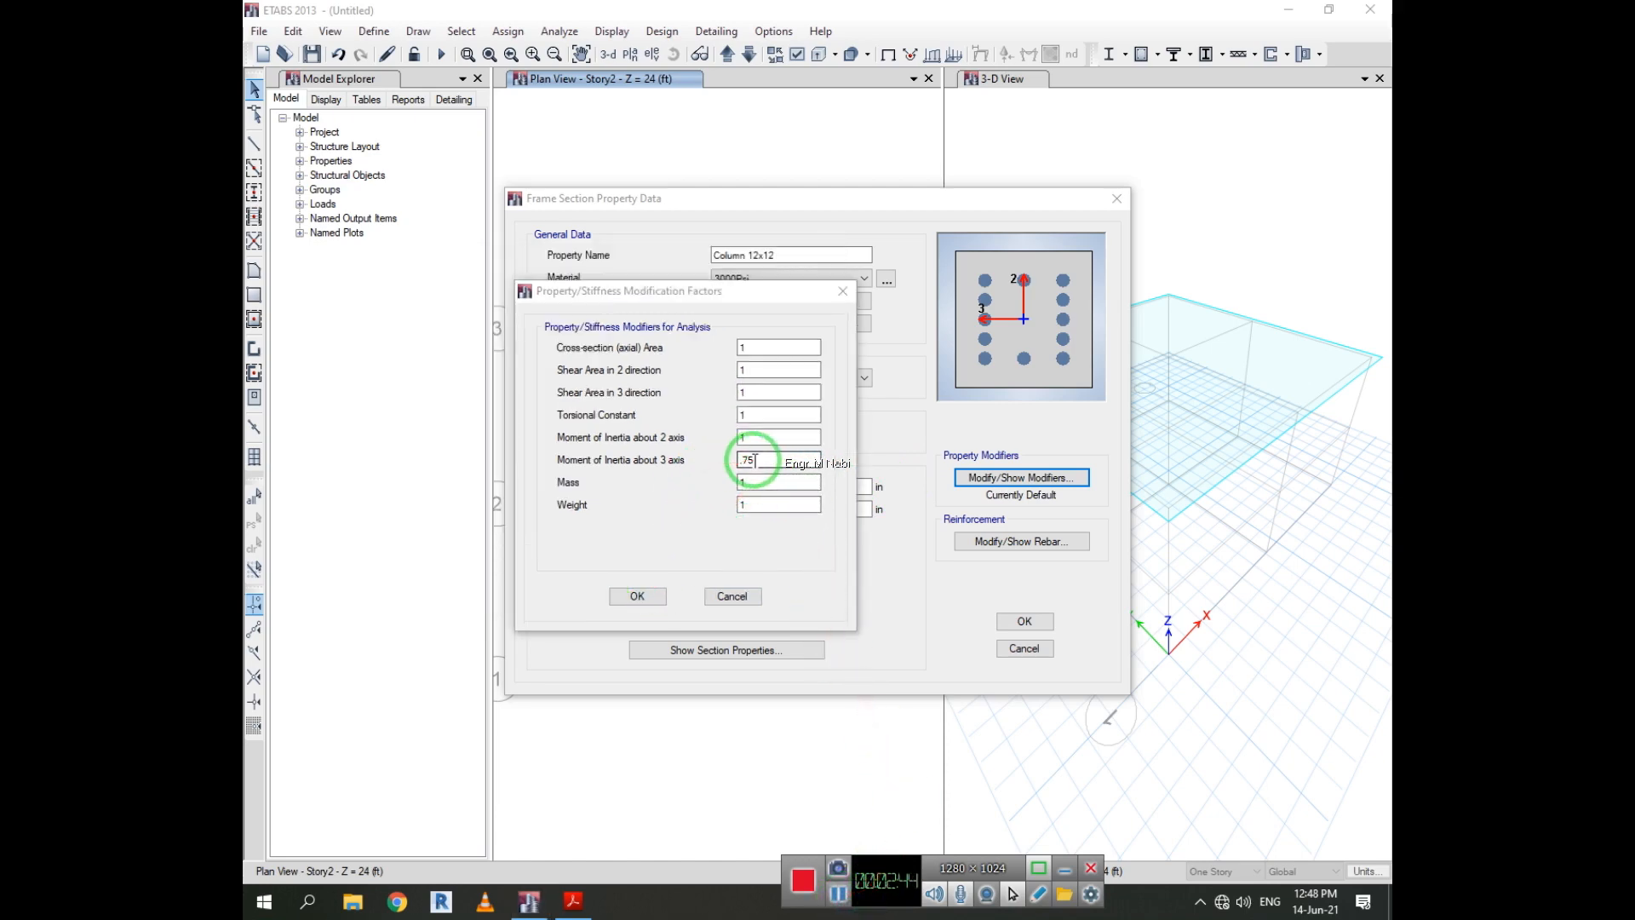
left_click(638, 596)
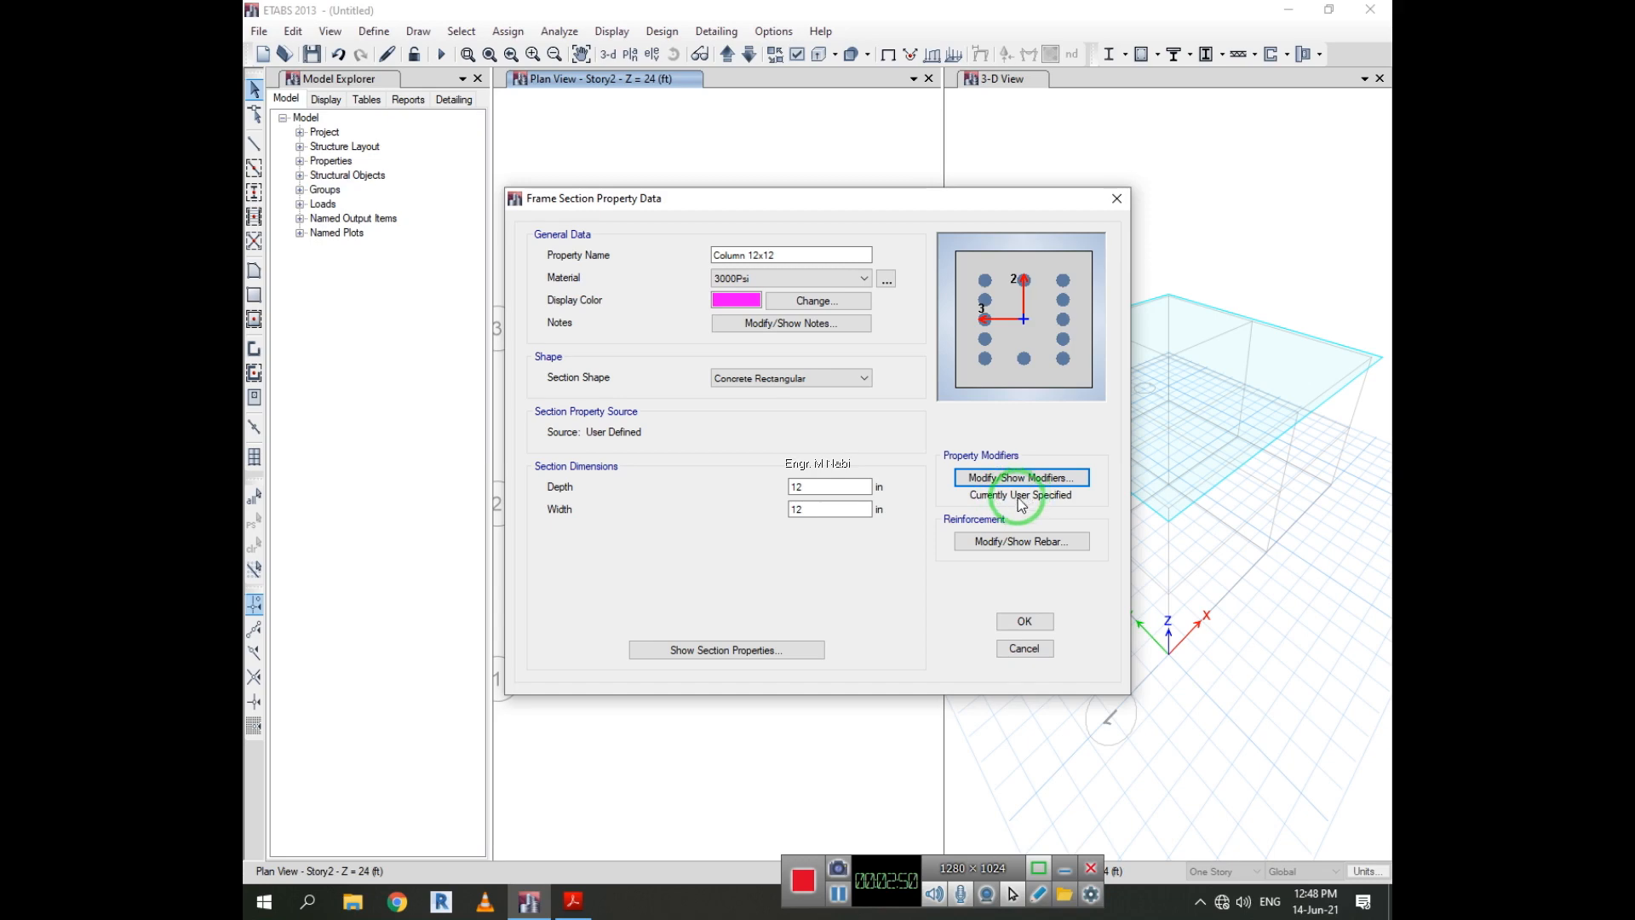
Open the column section's reinforcement data and start adding a new material for its longitudinal bars.
left_click(1055, 543)
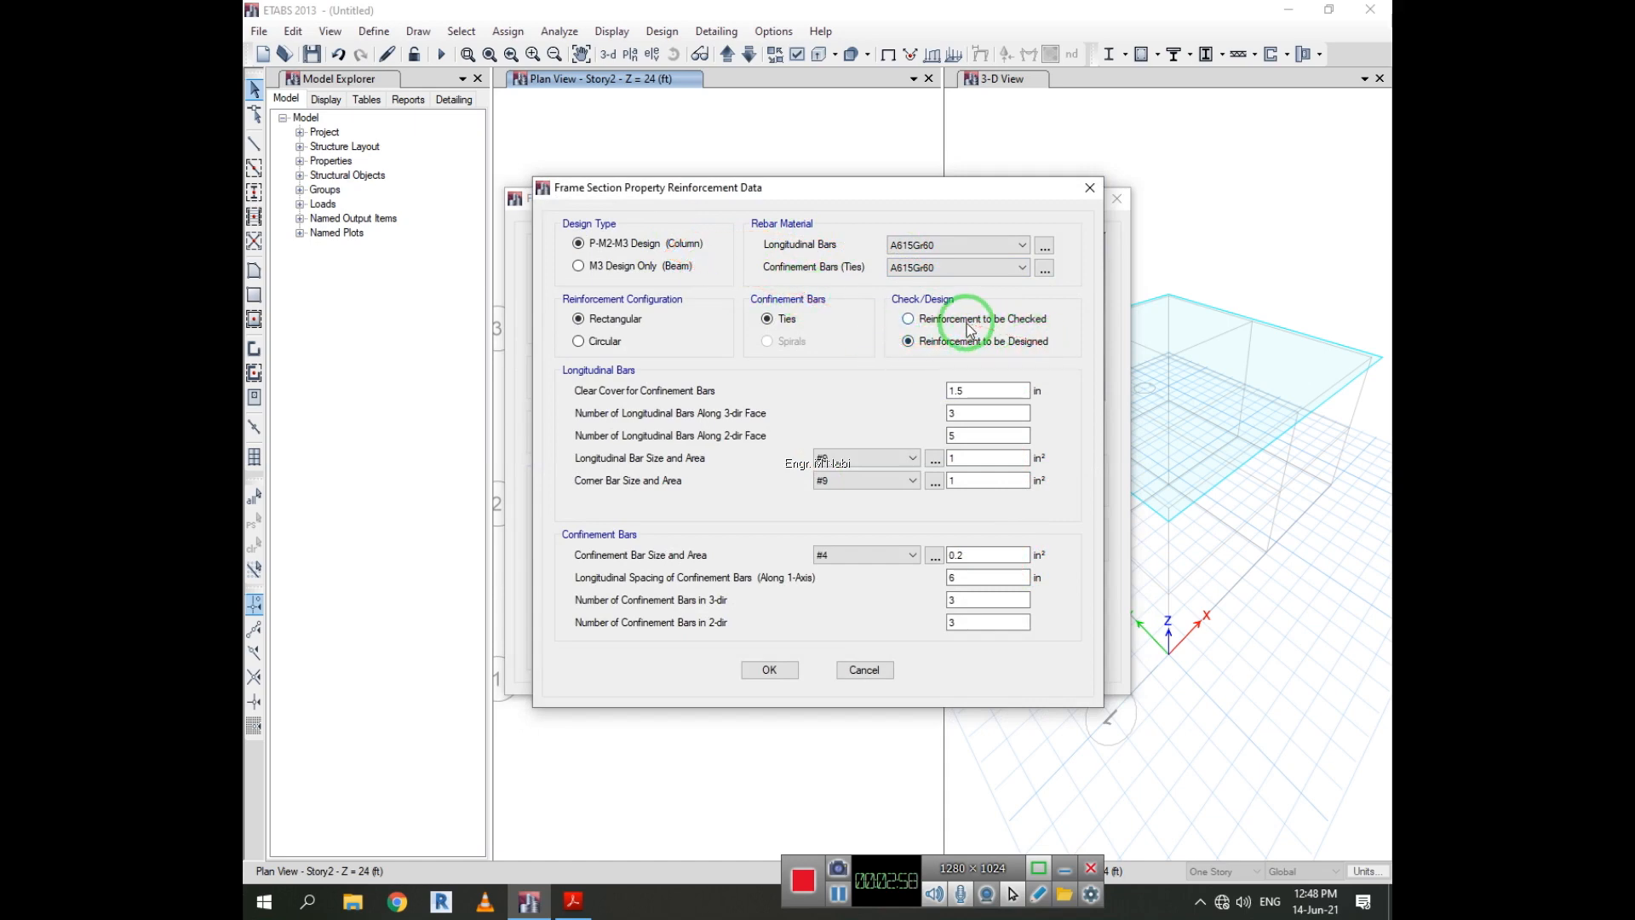
left_click(944, 246)
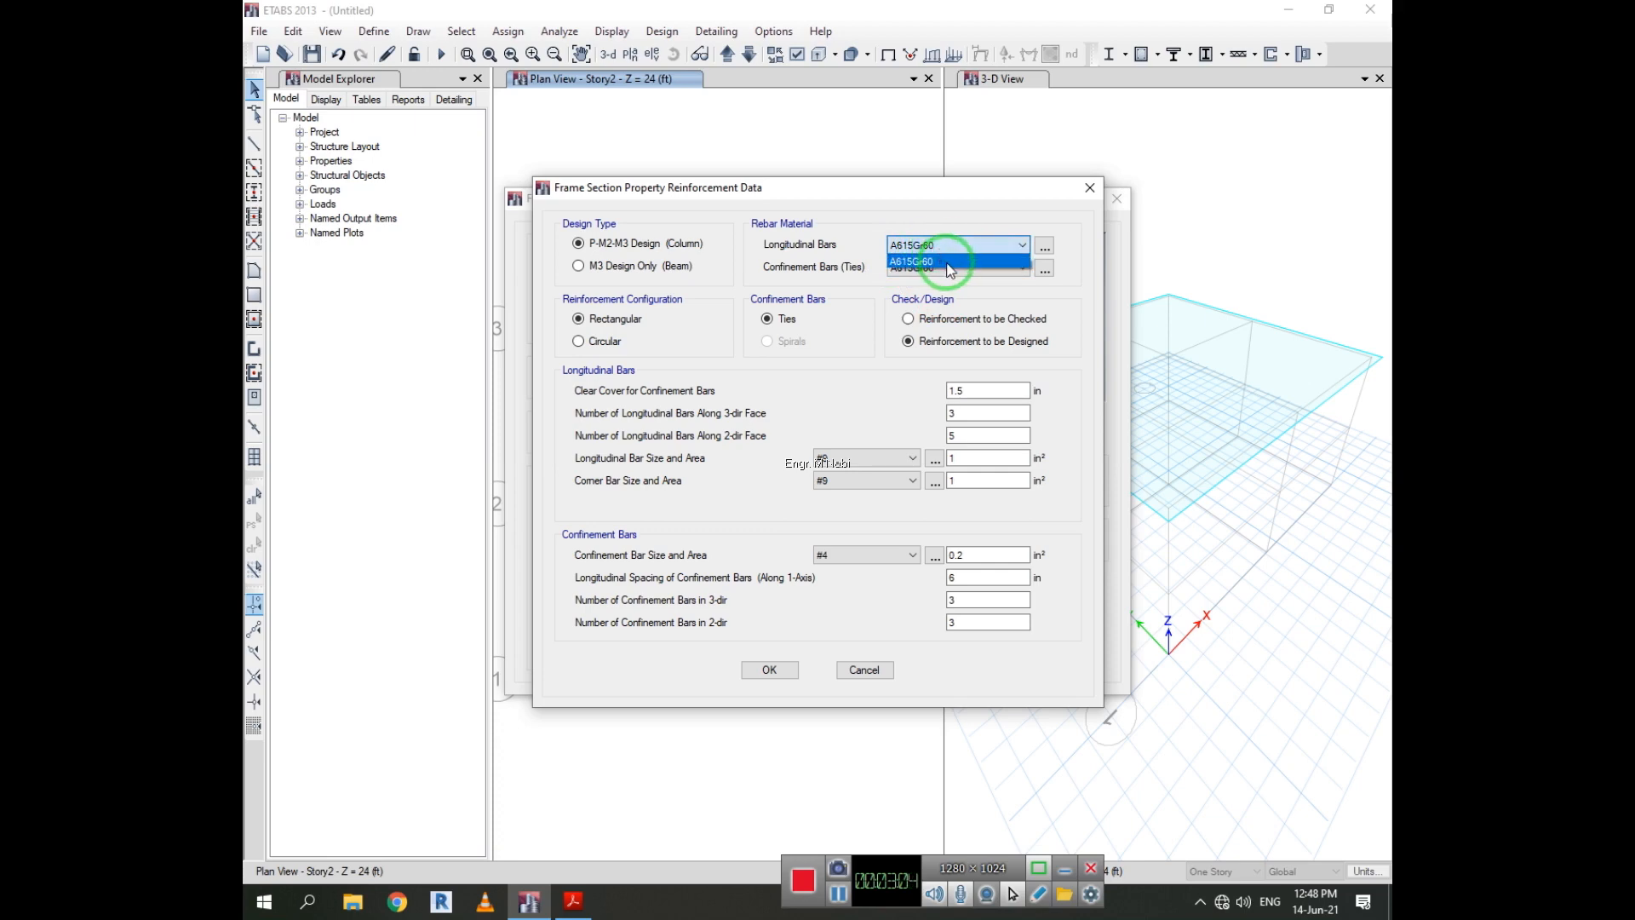
left_click(950, 261)
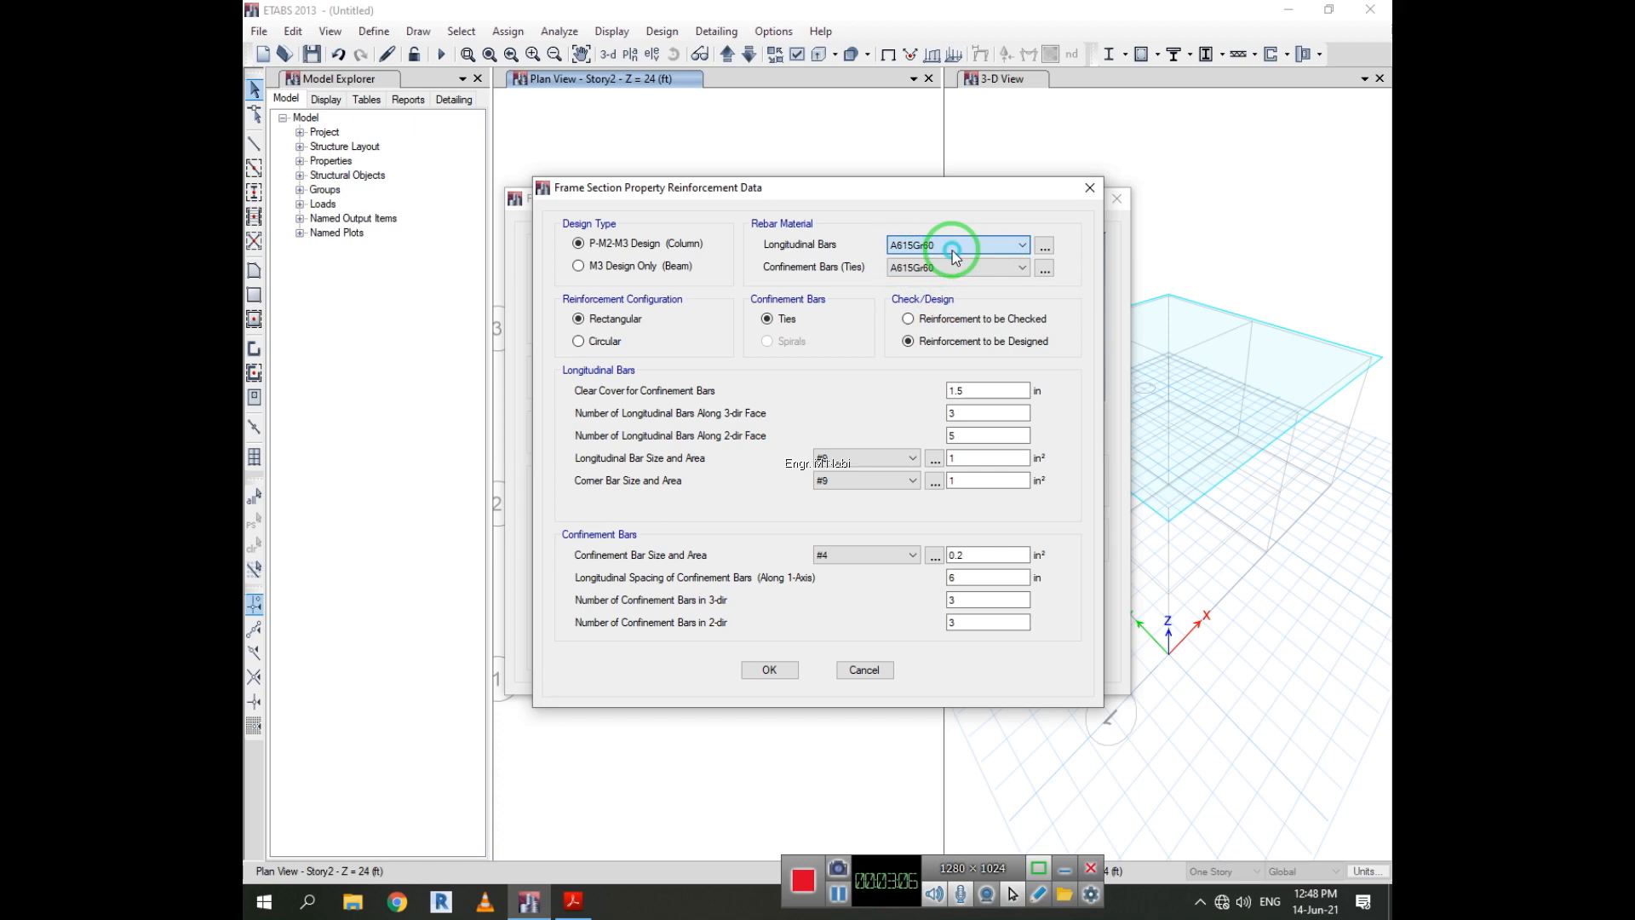
left_click(1045, 245)
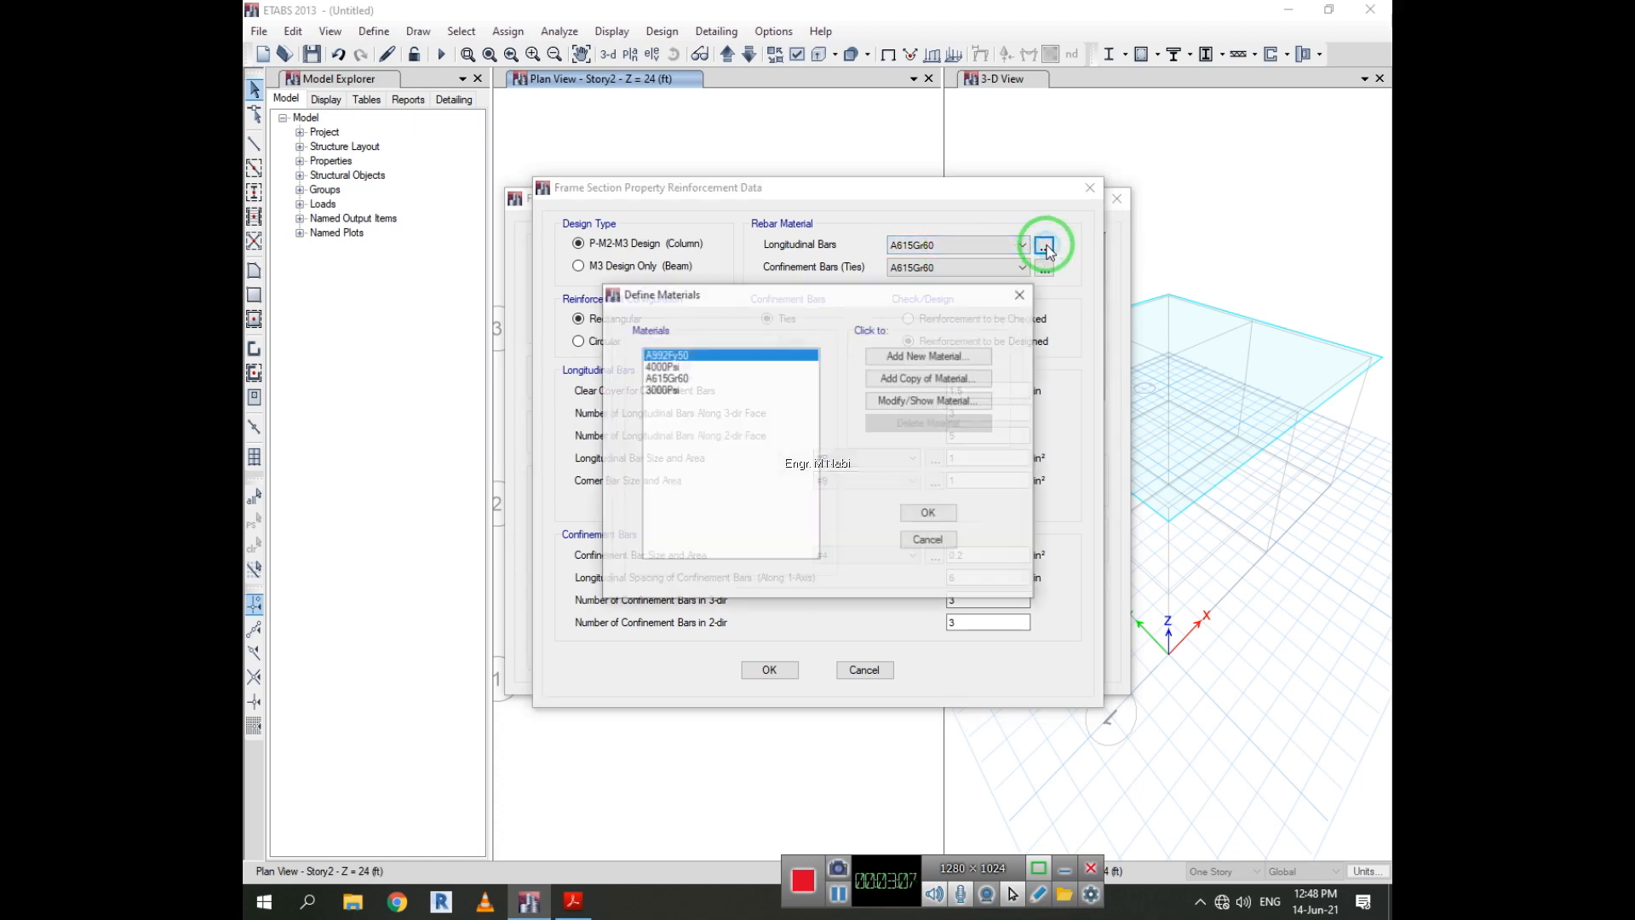
left_click(937, 355)
Define the new material as United States Rebar, standard ASTM A615, Grade 40, and accept its default properties.
left_click(795, 399)
left_click(792, 422)
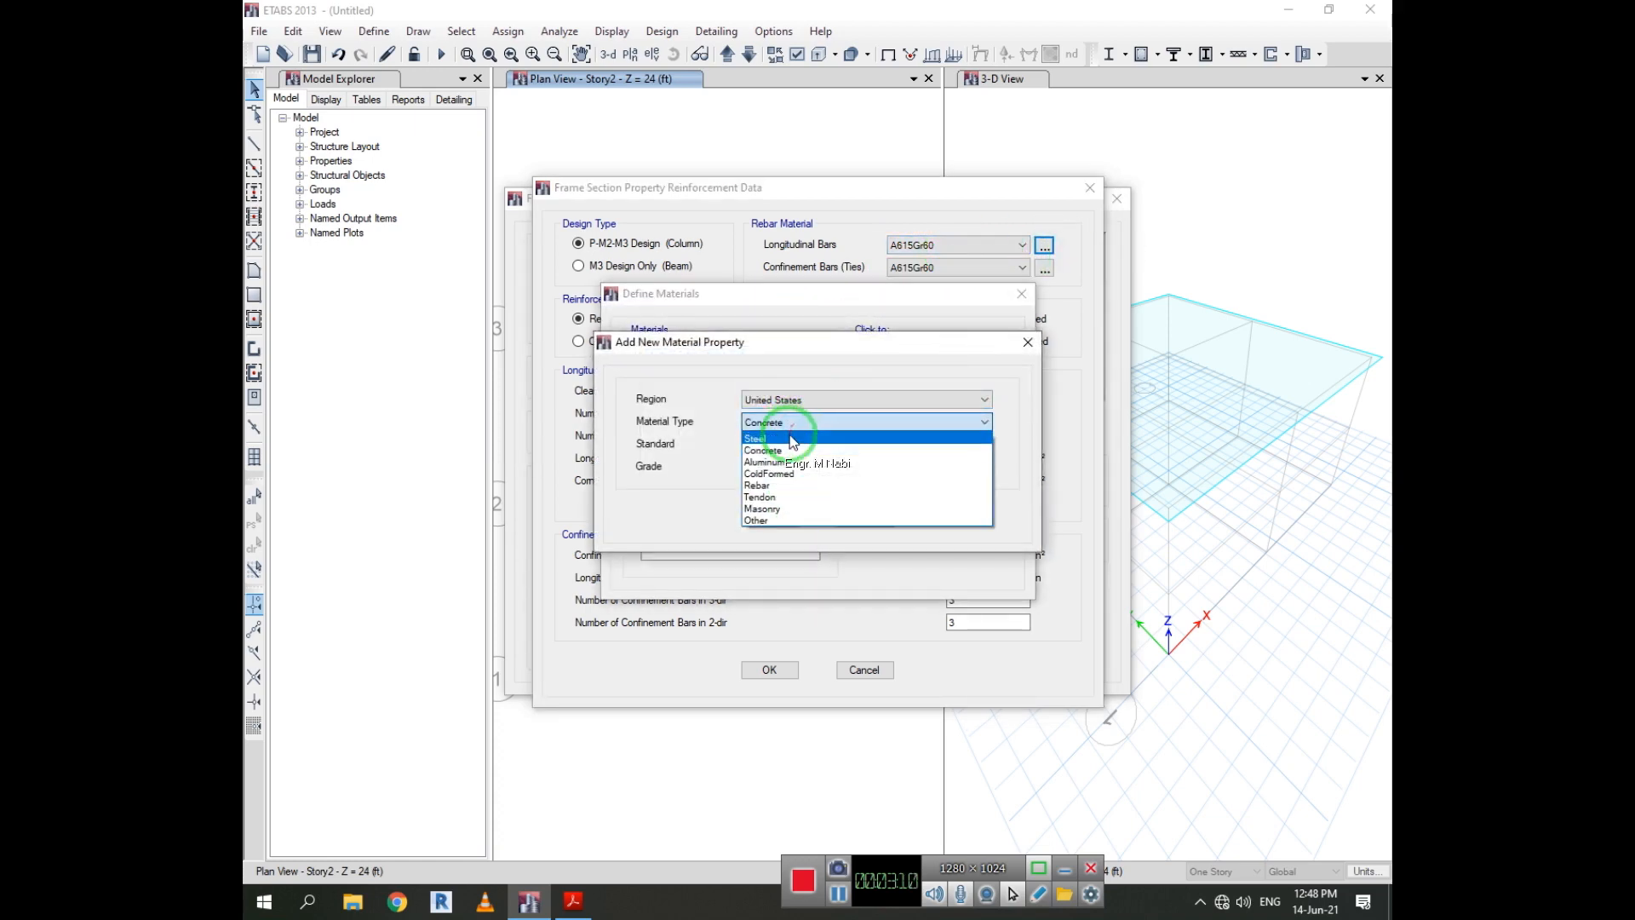
left_click(818, 485)
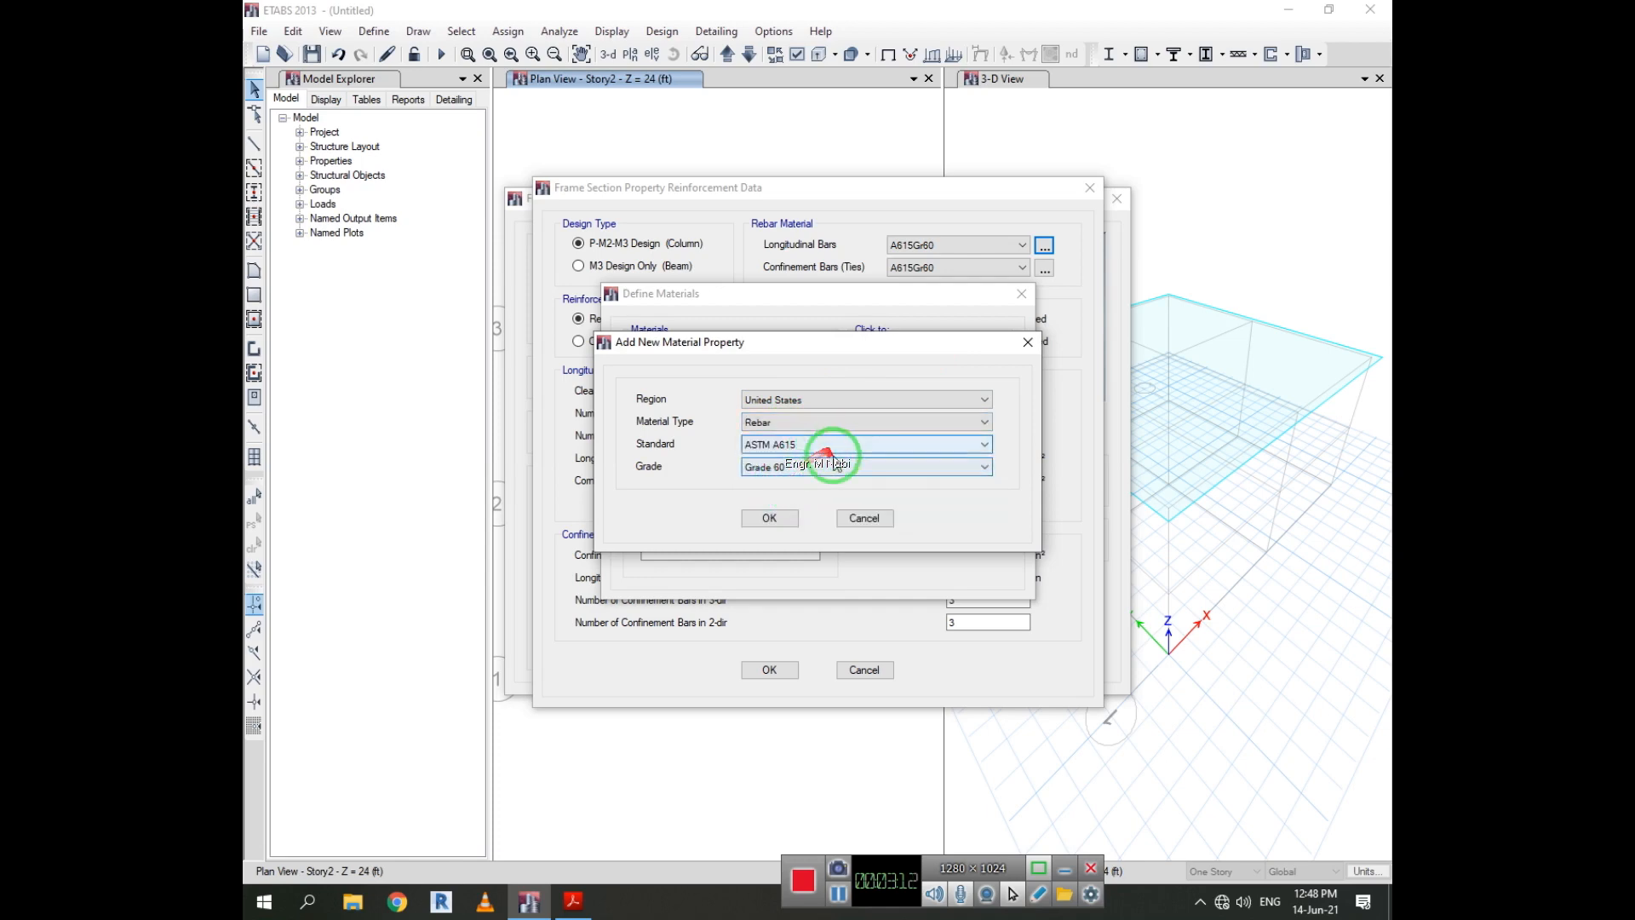
left_click(835, 467)
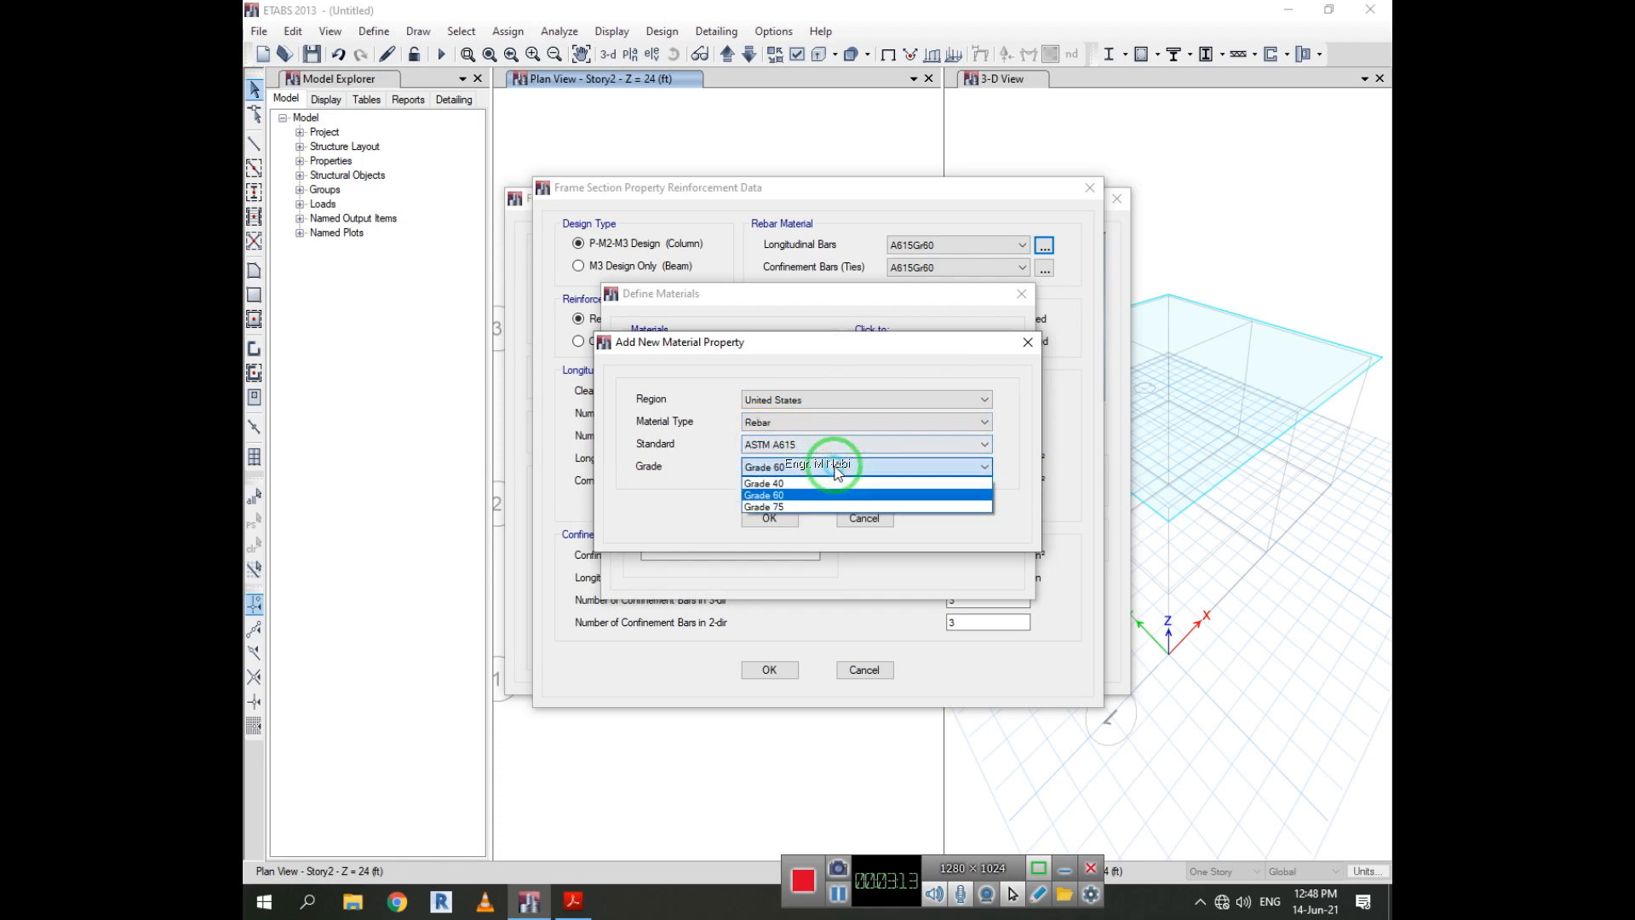
left_click(793, 483)
left_click(772, 448)
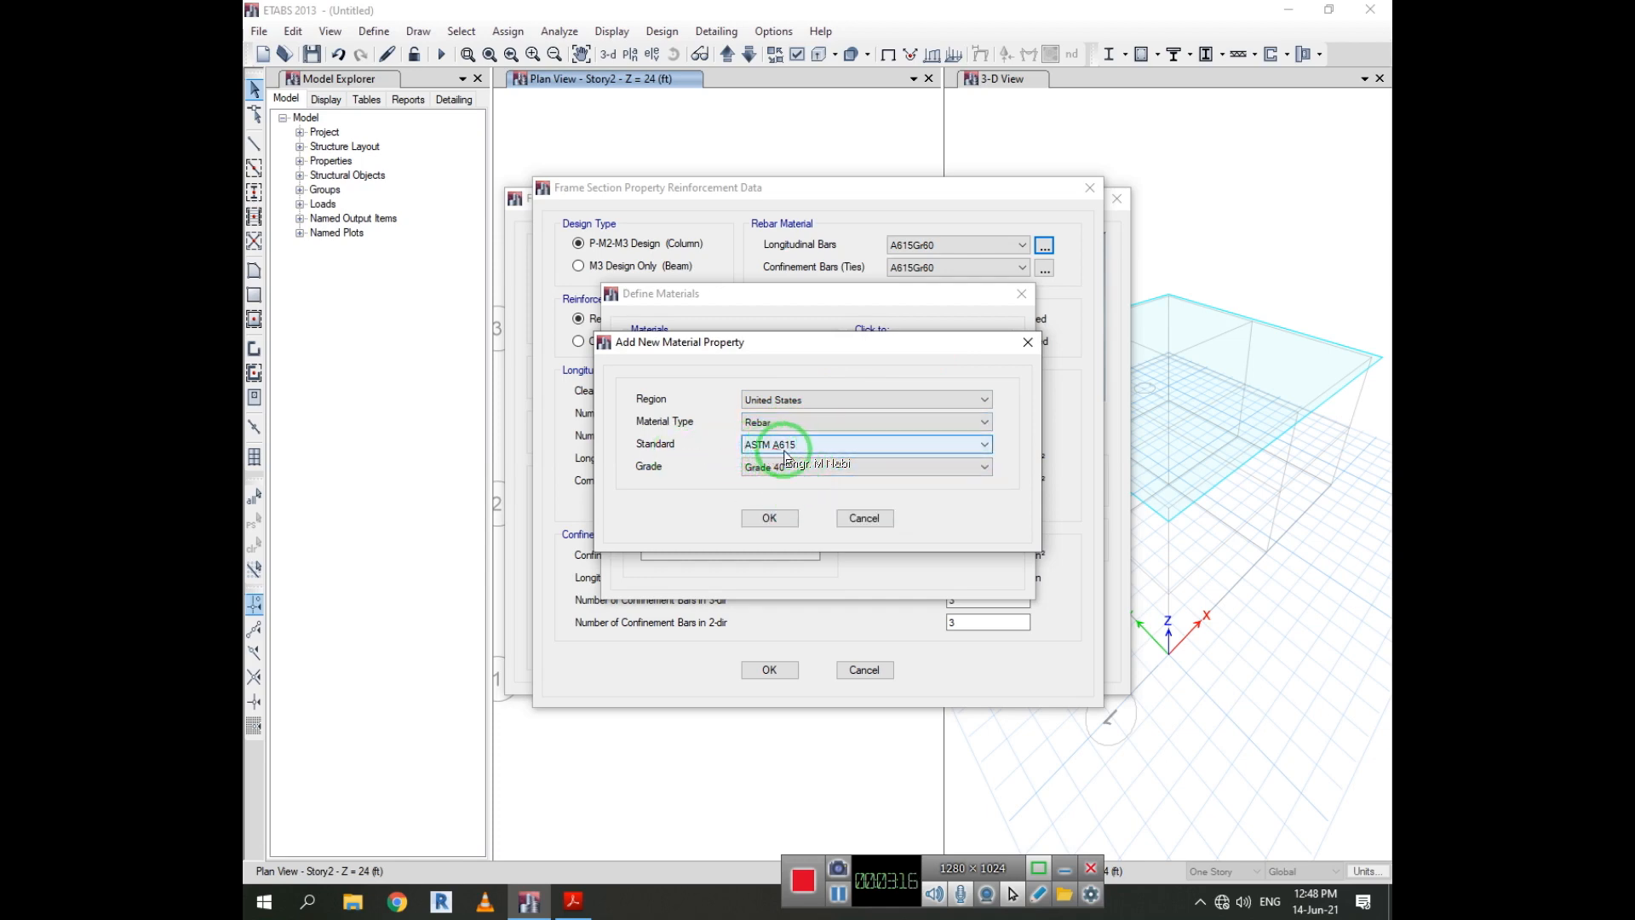
left_click(813, 445)
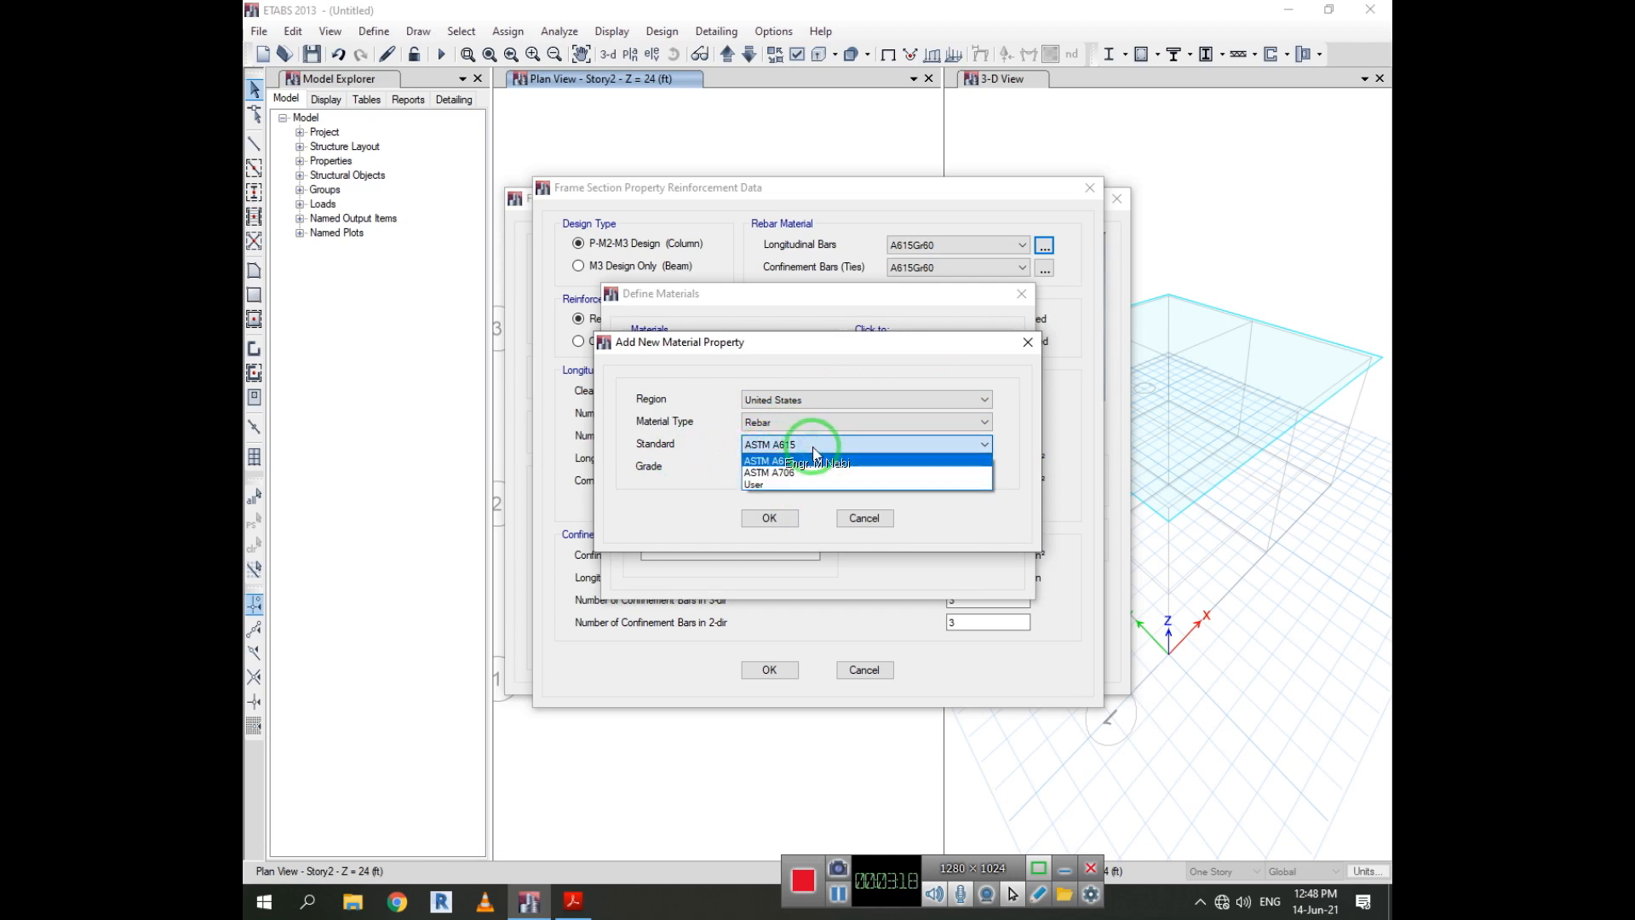
left_click(812, 445)
left_click(766, 520)
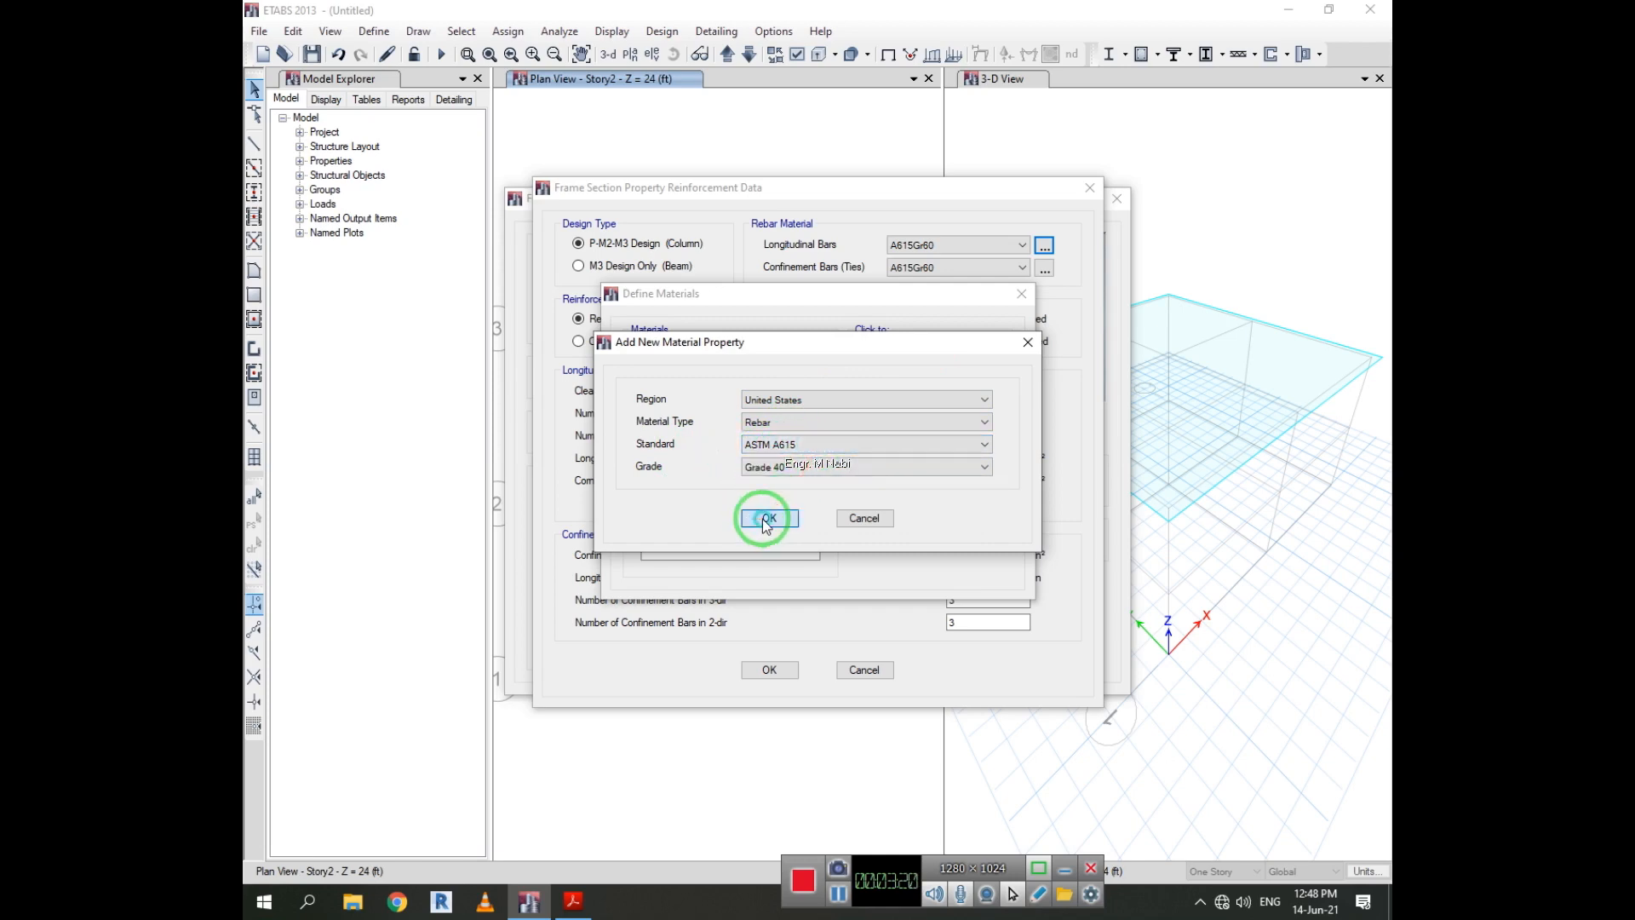
left_click(771, 624)
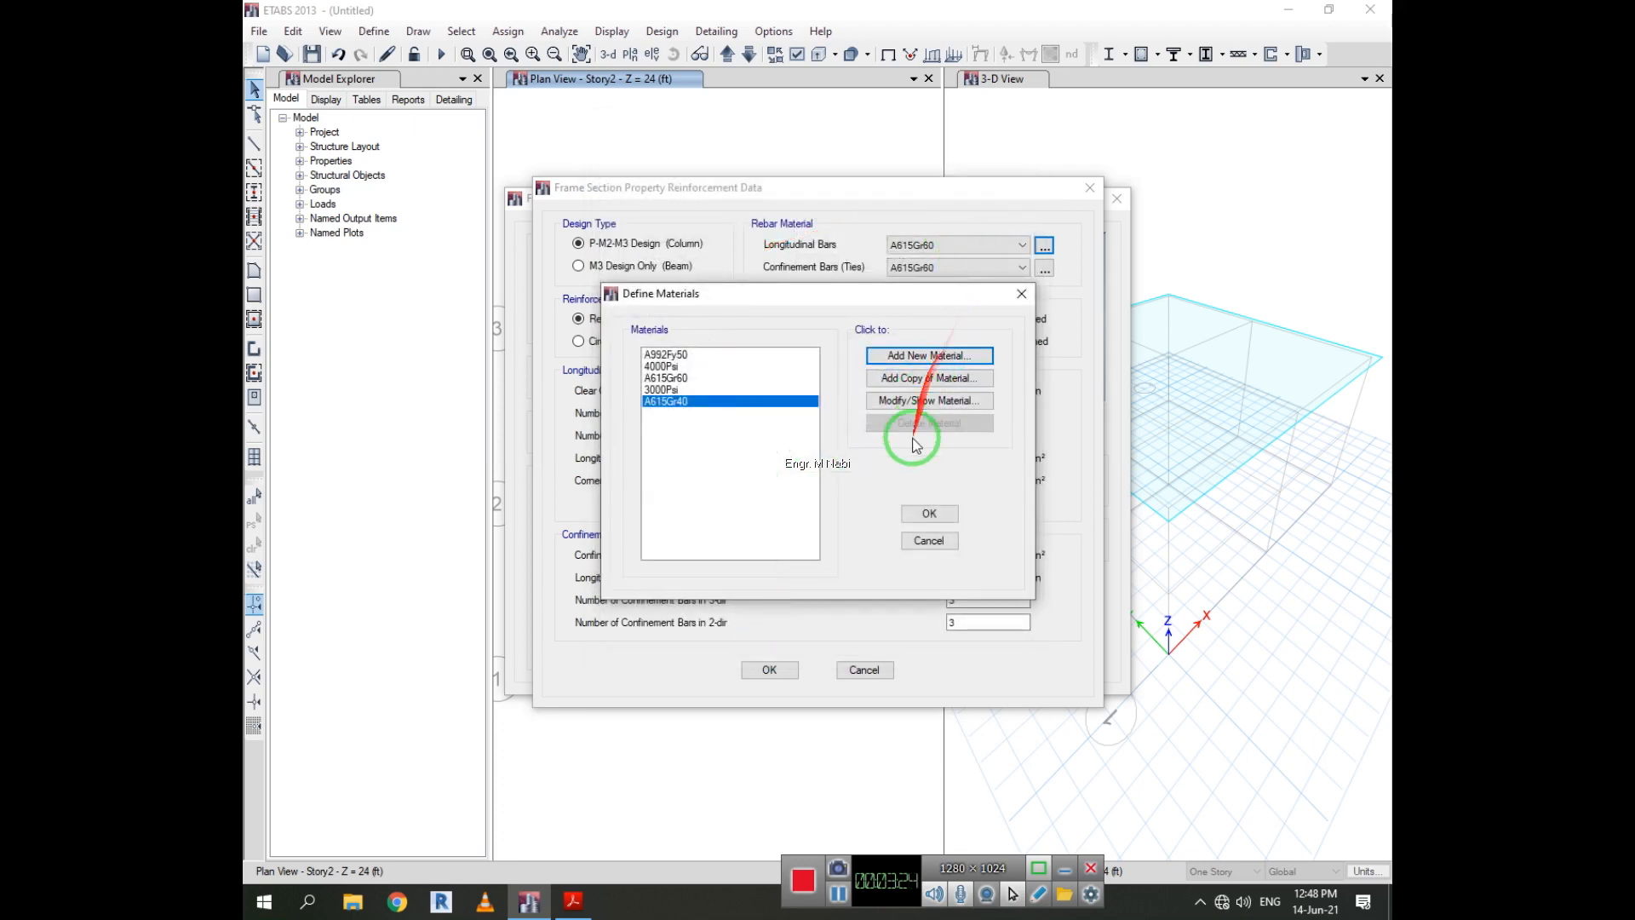
Assign A615Gr40 to the column's longitudinal bars and confinement ties, and accept the Column 12x12 section.
left_click(929, 514)
left_click(957, 246)
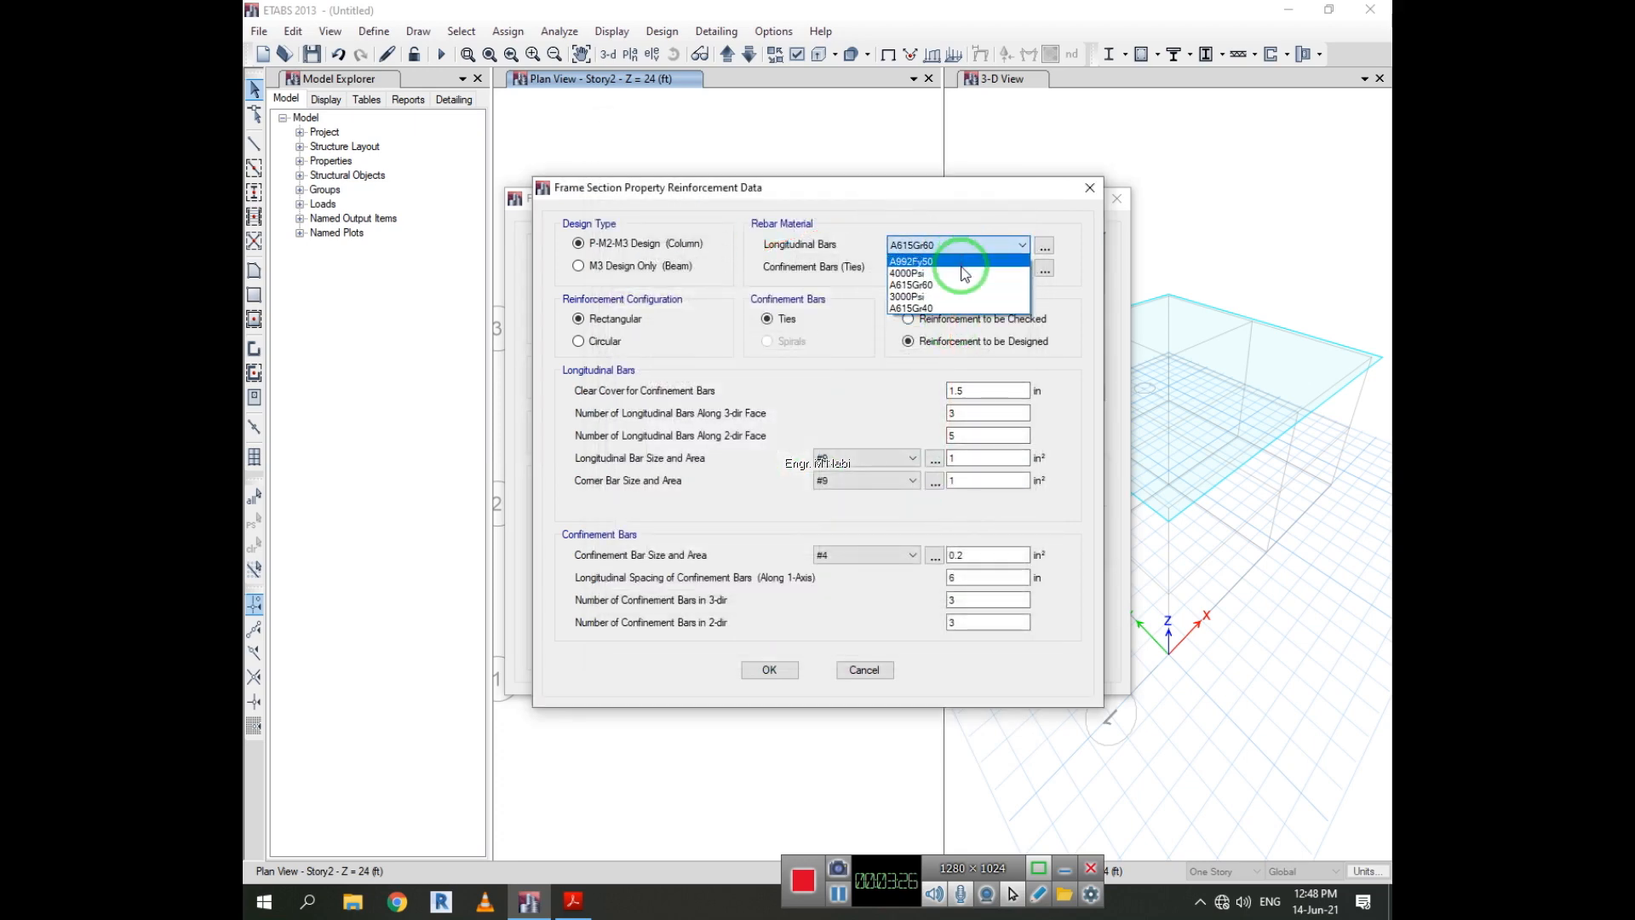
left_click(947, 308)
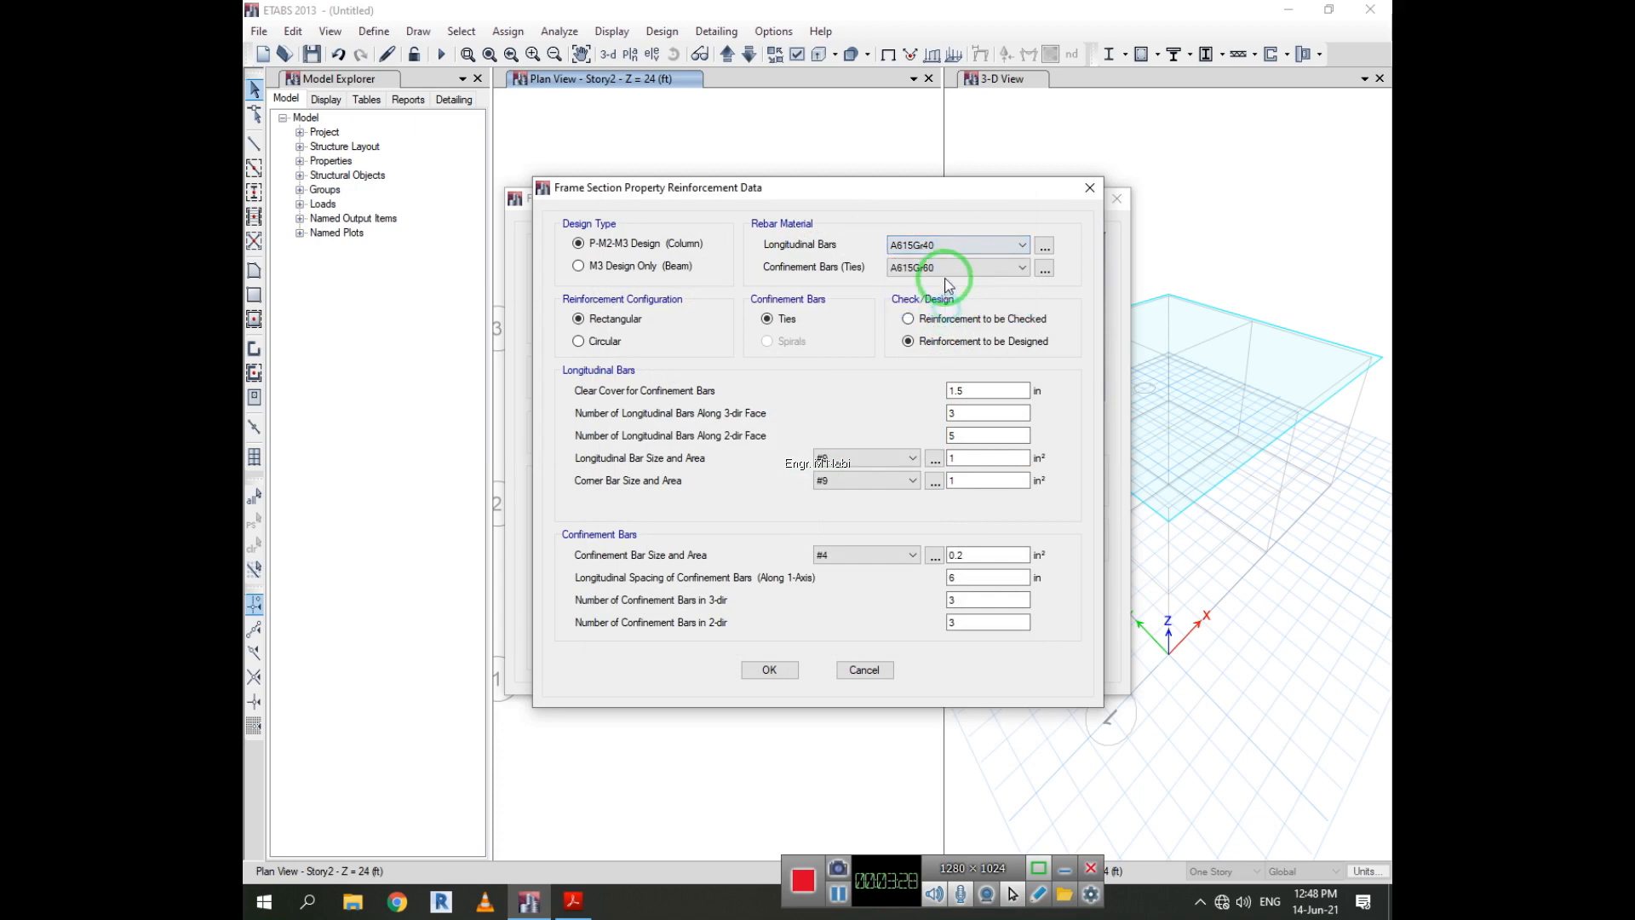
left_click(942, 267)
left_click(941, 331)
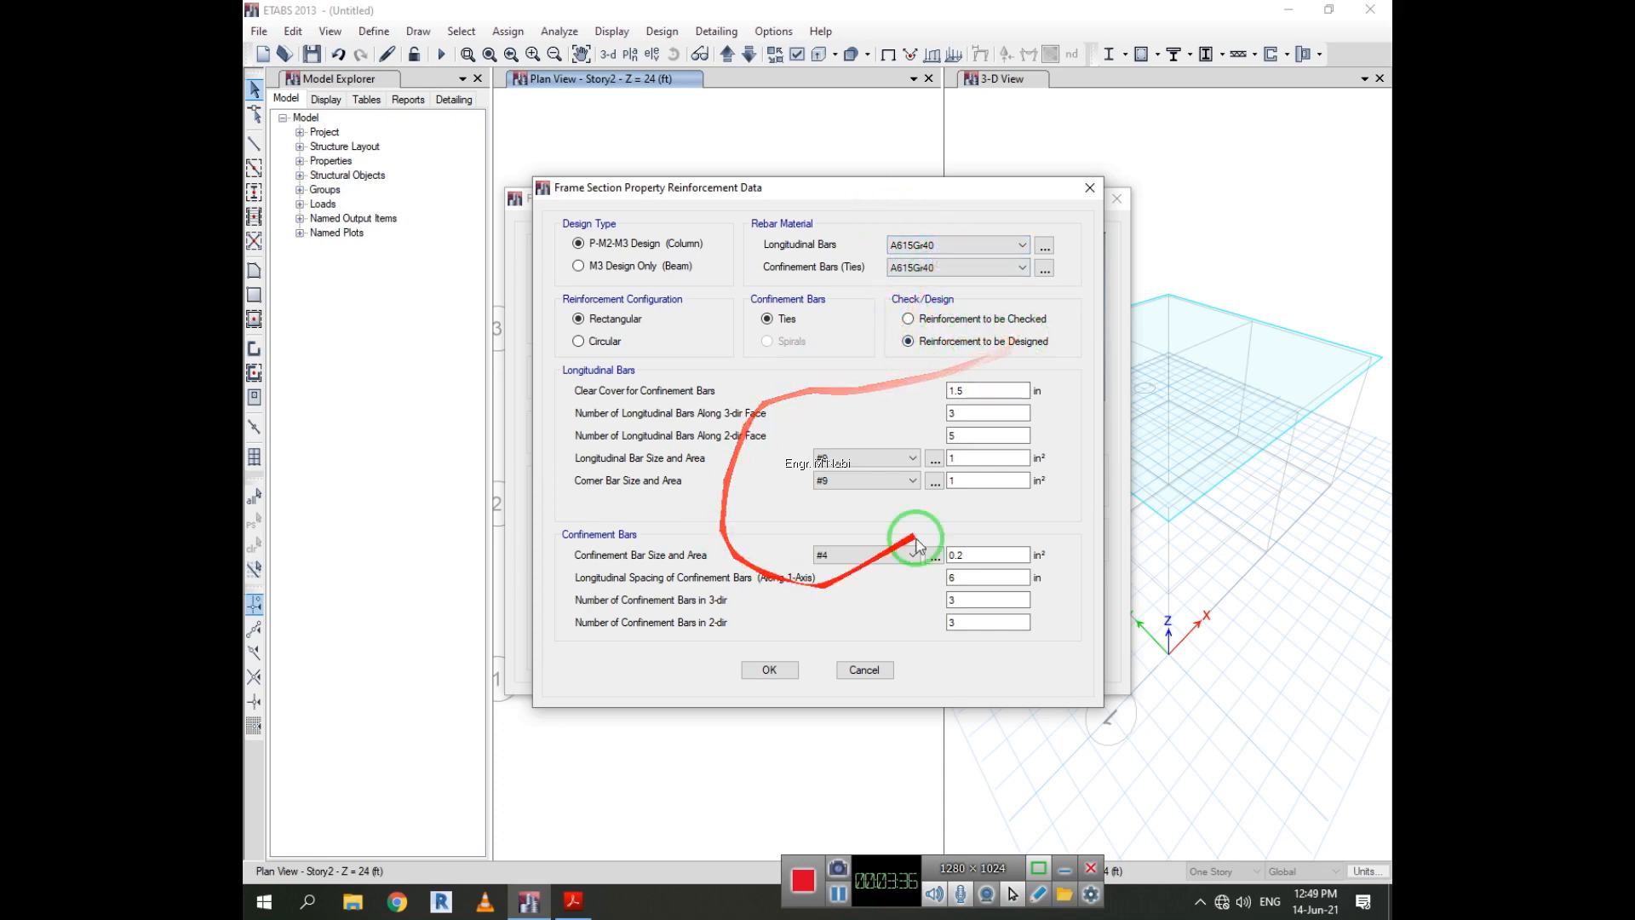
left_click(769, 669)
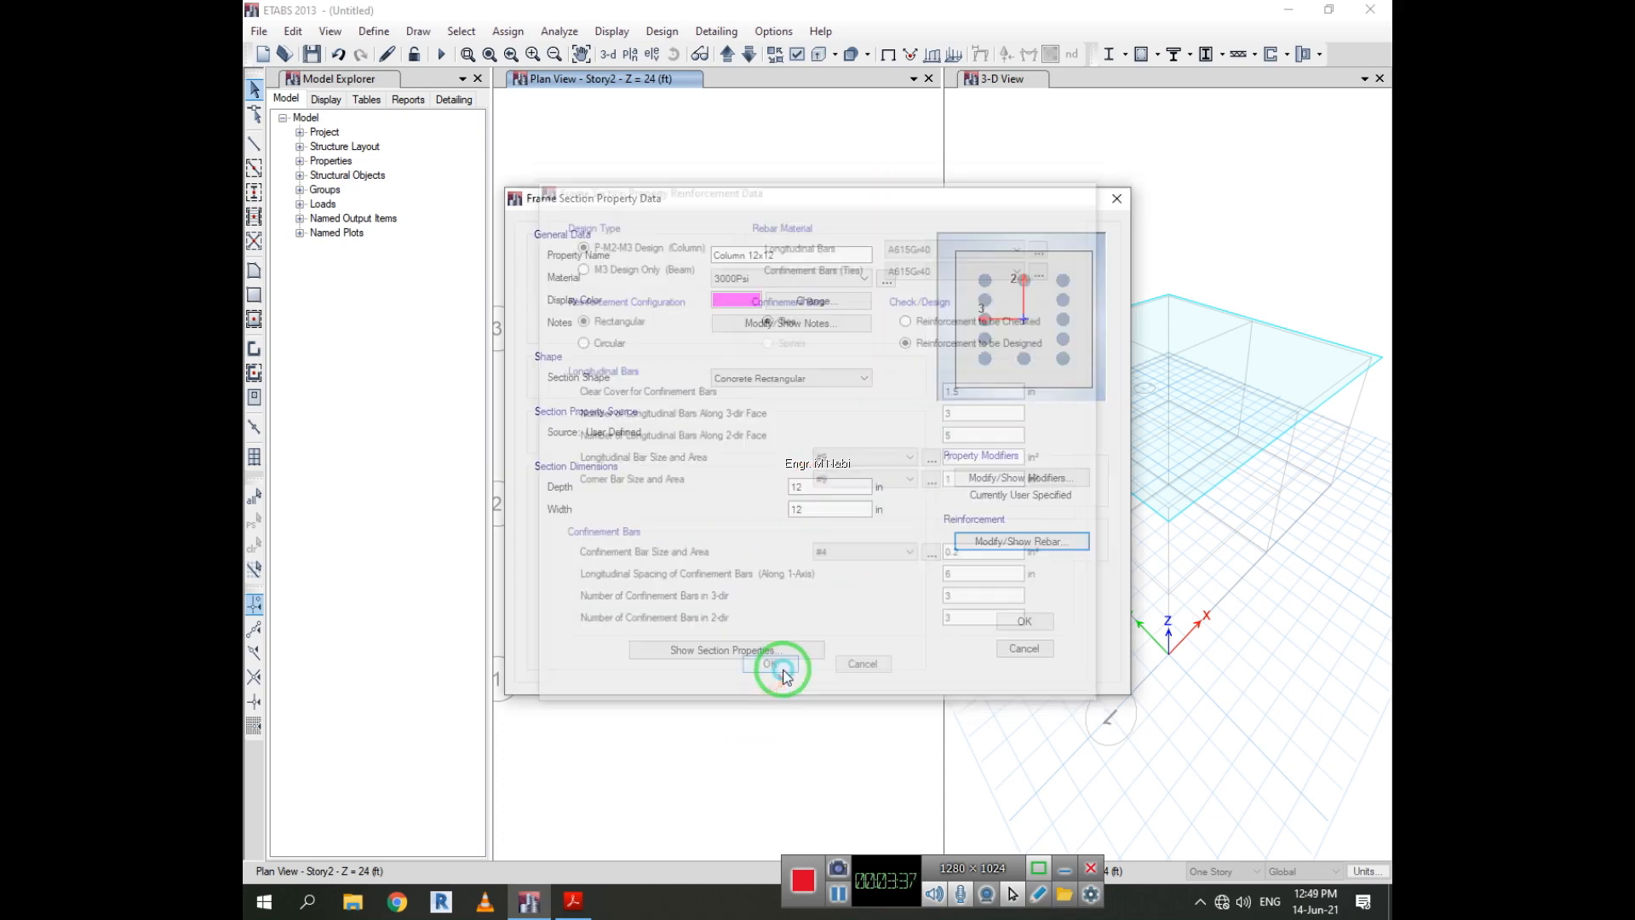
left_click(1023, 622)
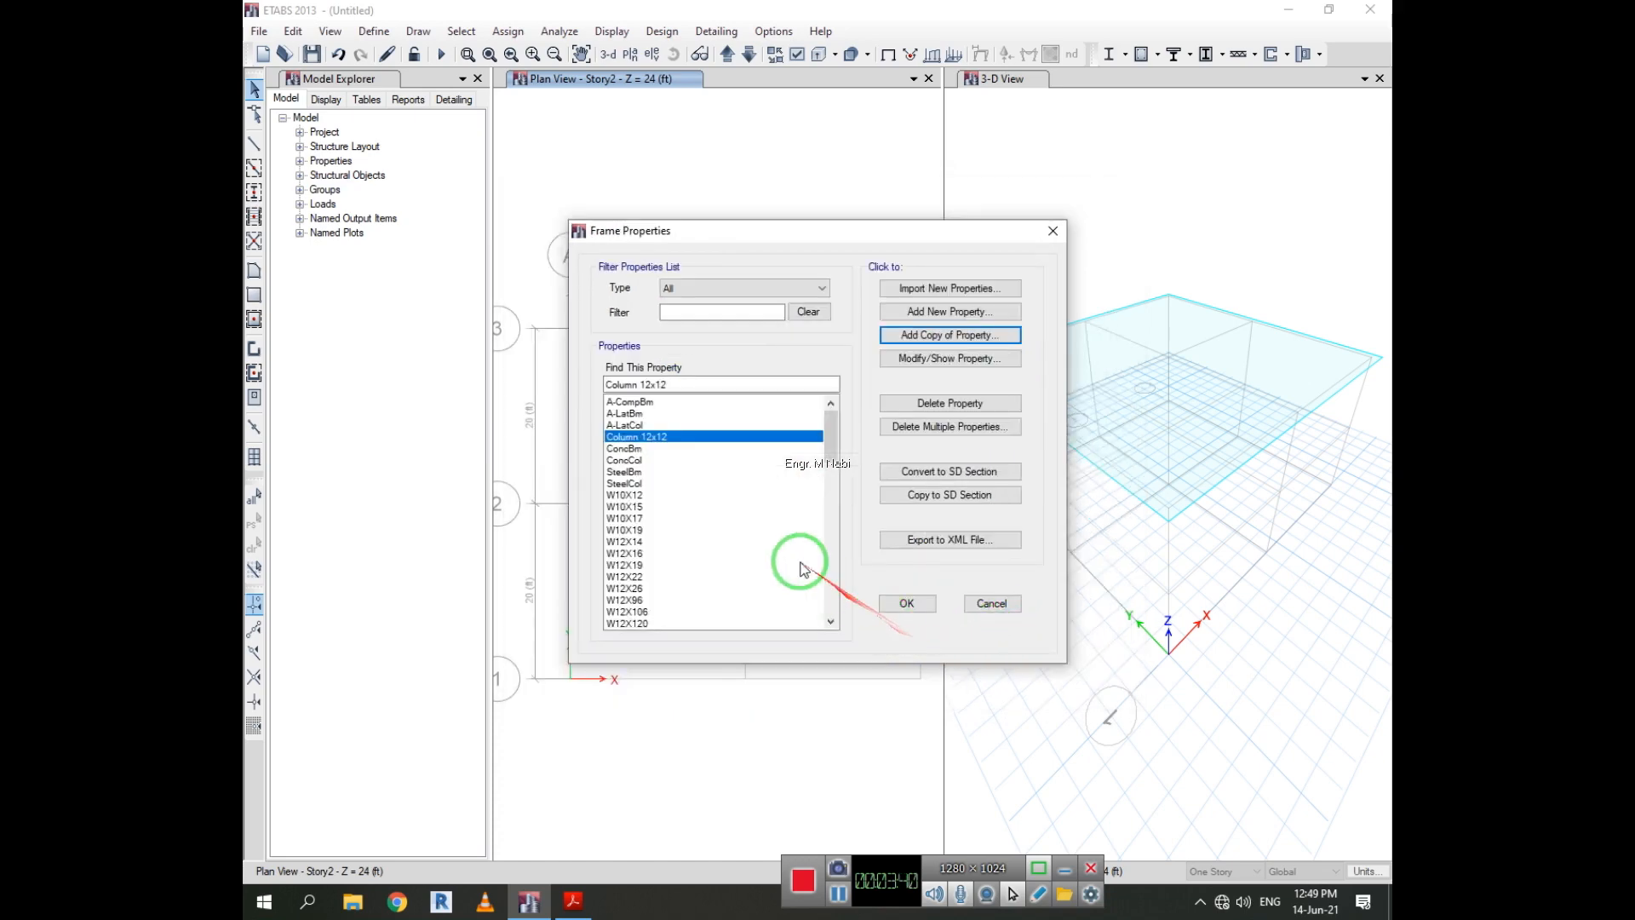
Copy the ConcBm section as Conc Beam 18 x 12 with depth 18 in, width 12 in and material 3000Psi.
left_click(647, 448)
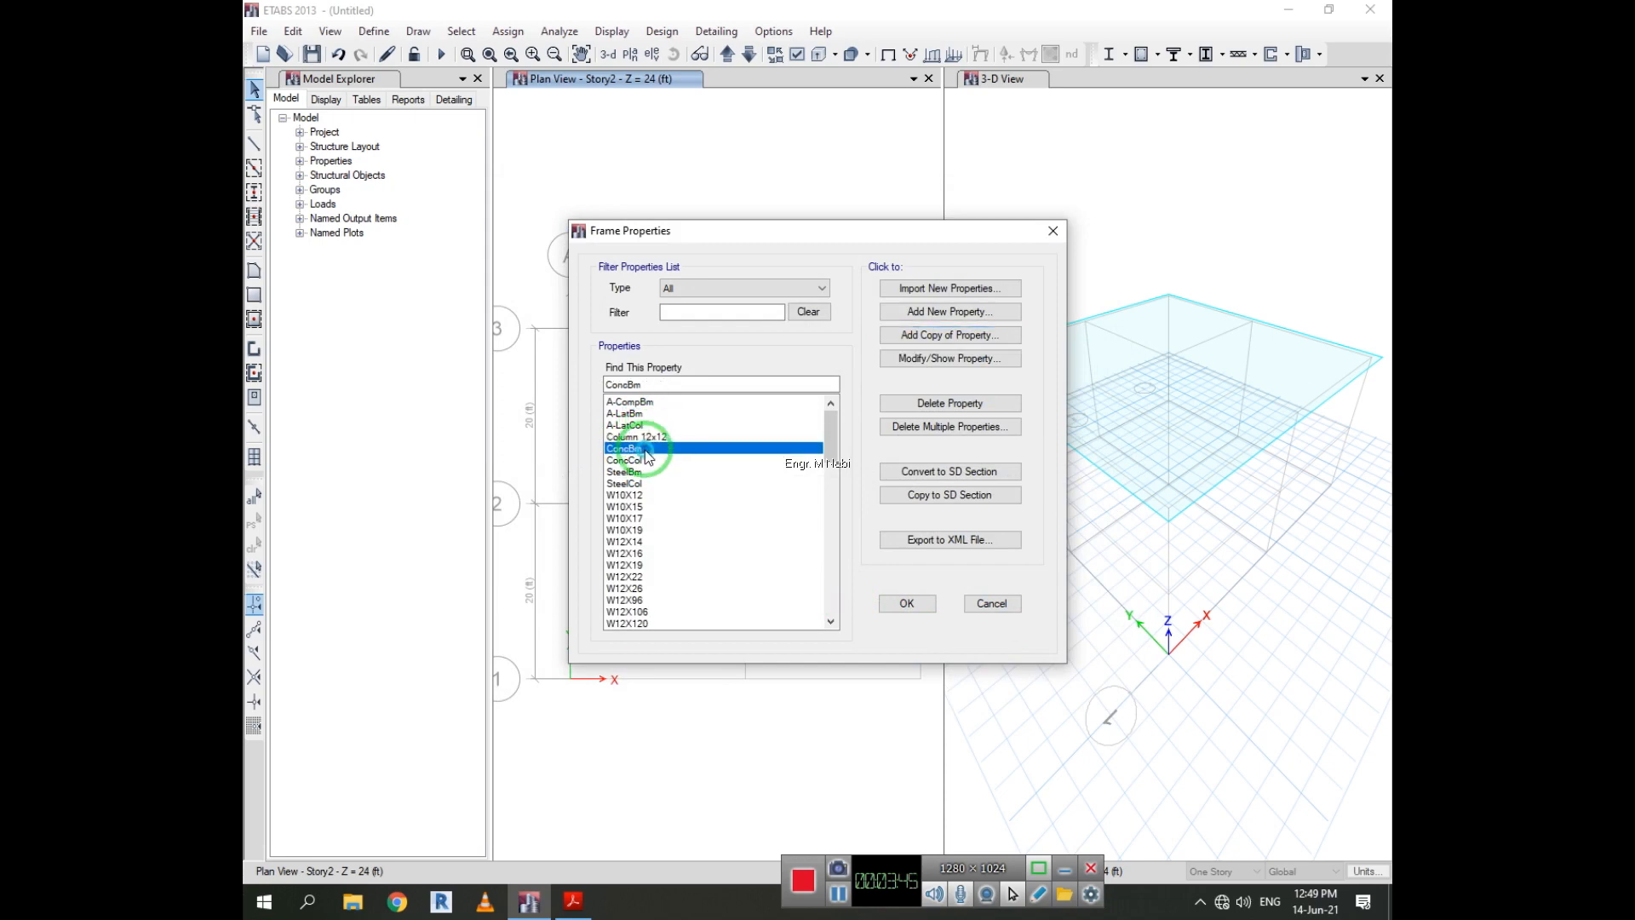
left_click(945, 337)
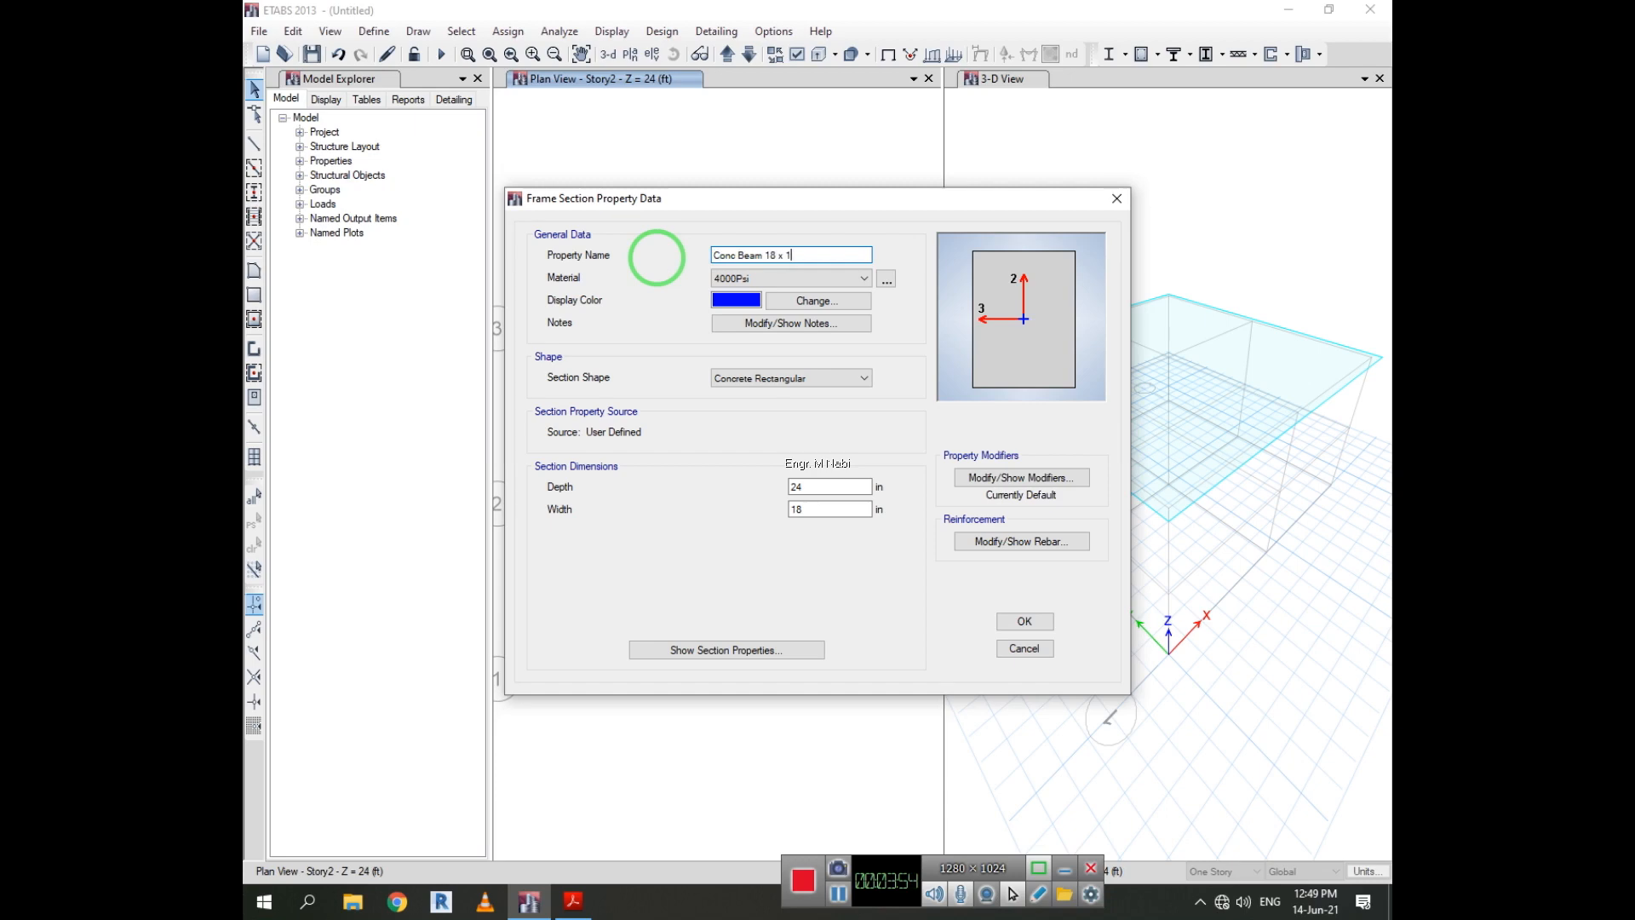
double_click(813, 487)
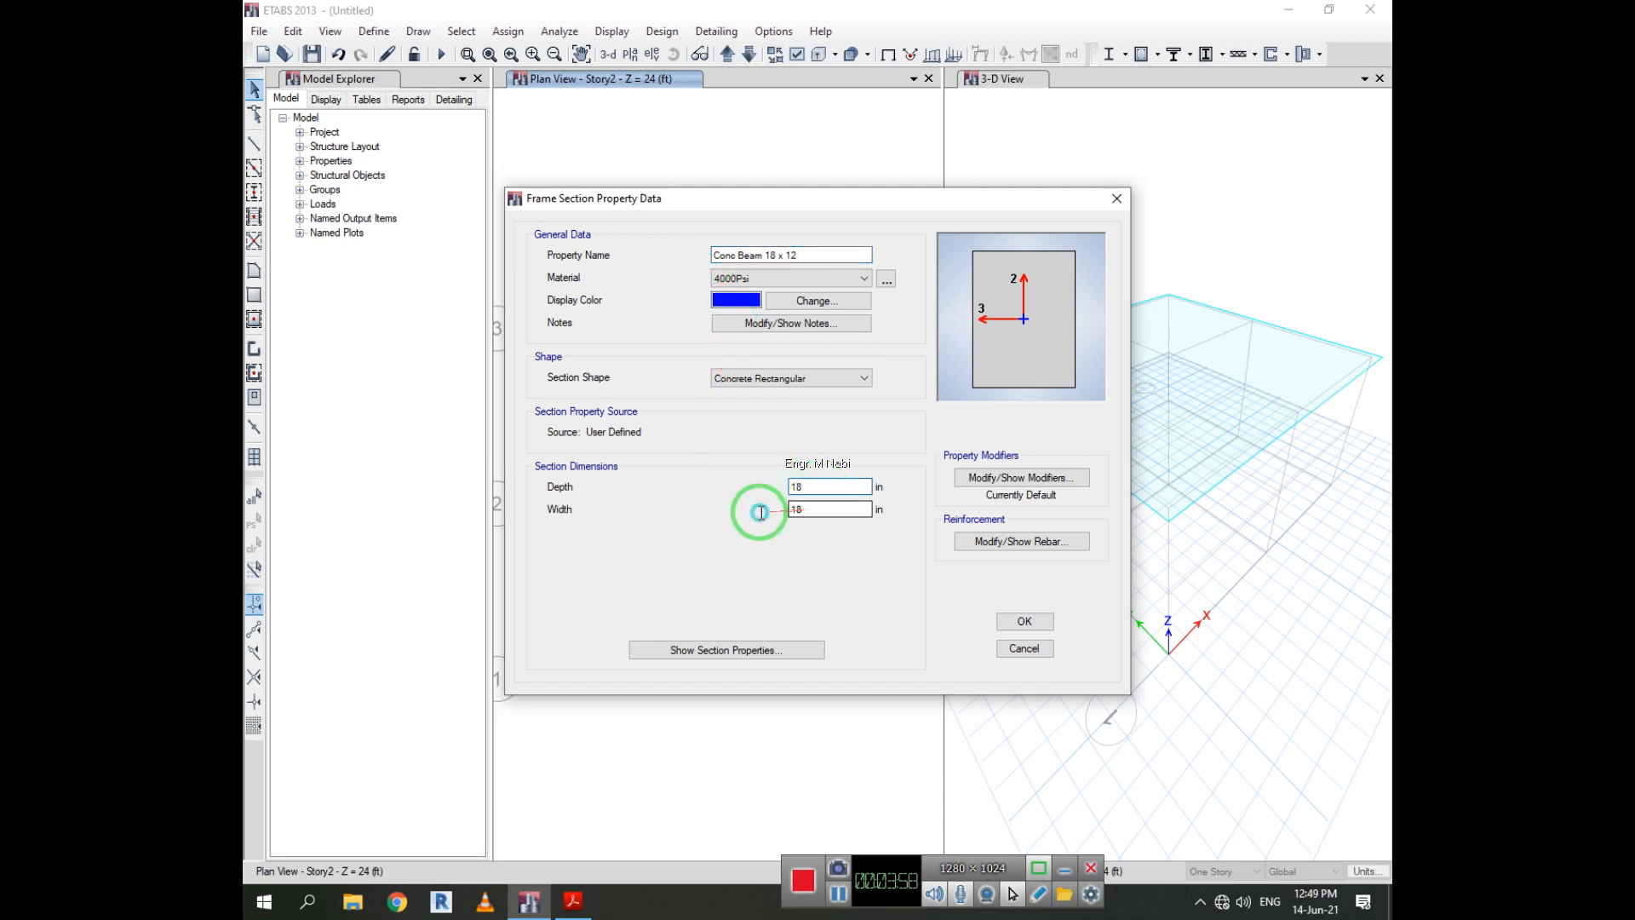
key("Tab")
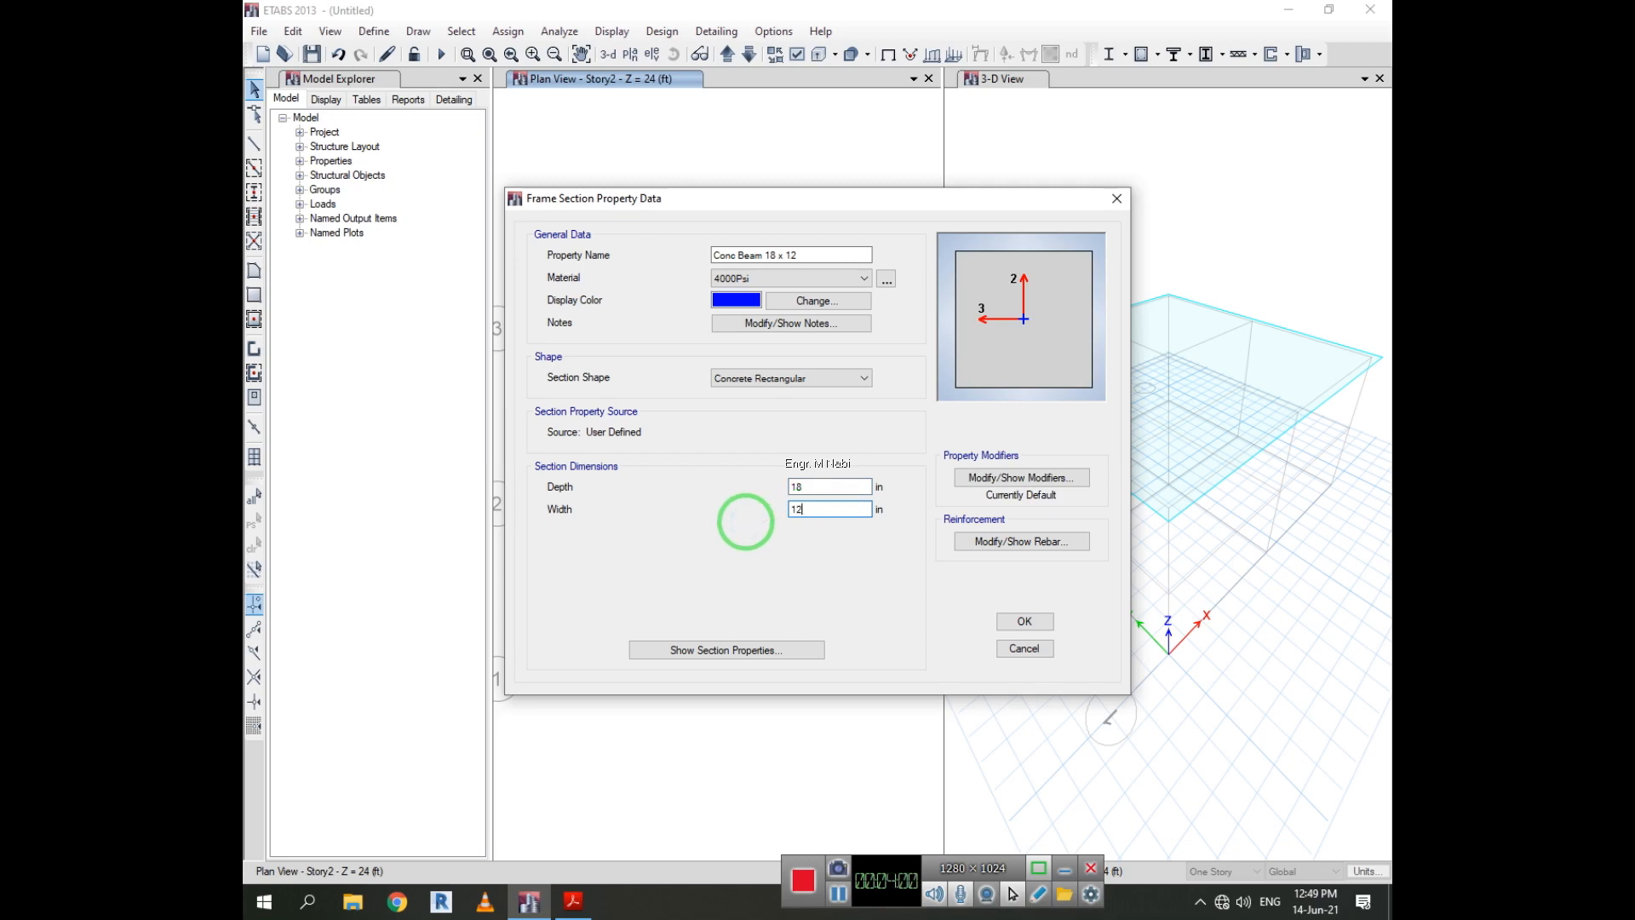
left_click(792, 279)
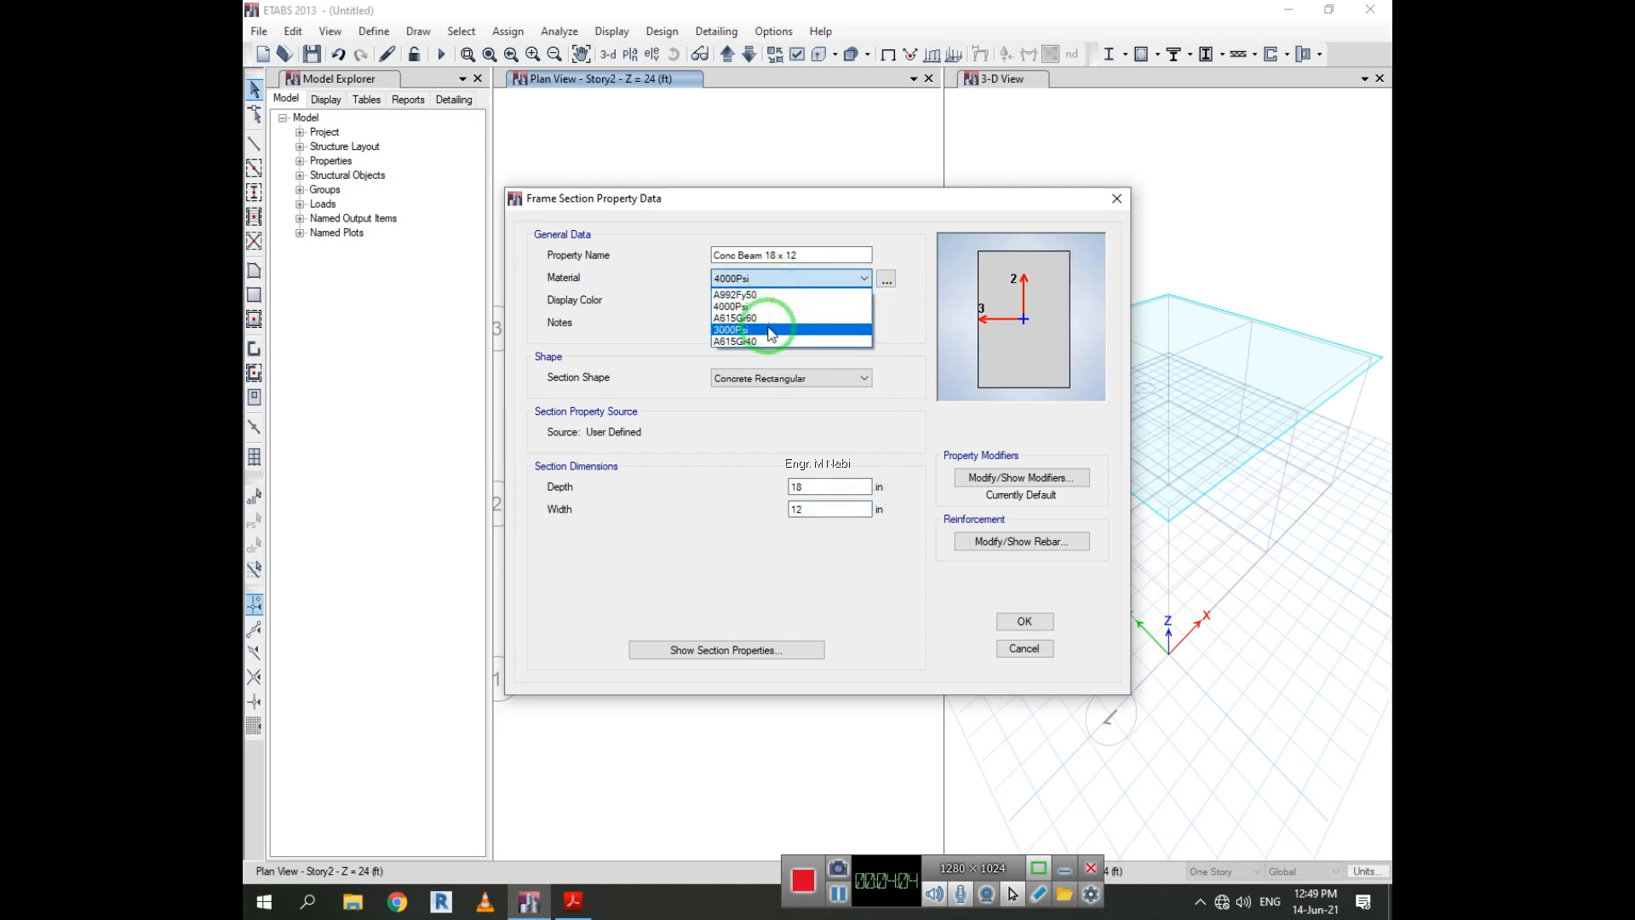
left_click(771, 330)
Set the beam section's stiffness modifier for moment of inertia about the 3 axis to 0.35.
left_click(1019, 478)
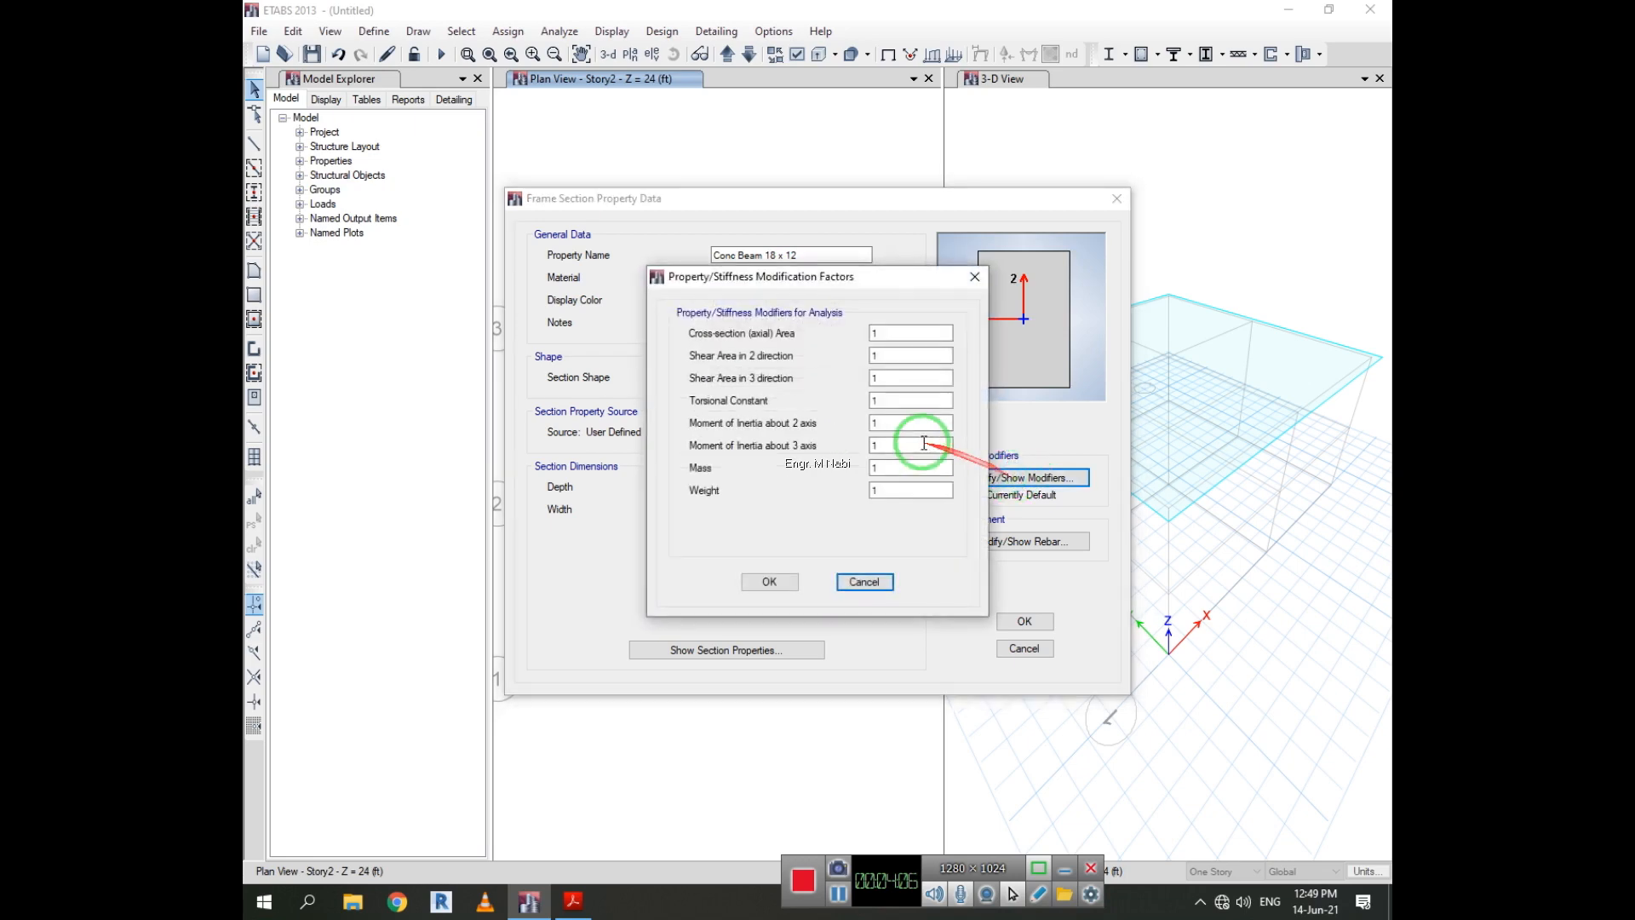
left_click_drag(924, 443, 852, 462)
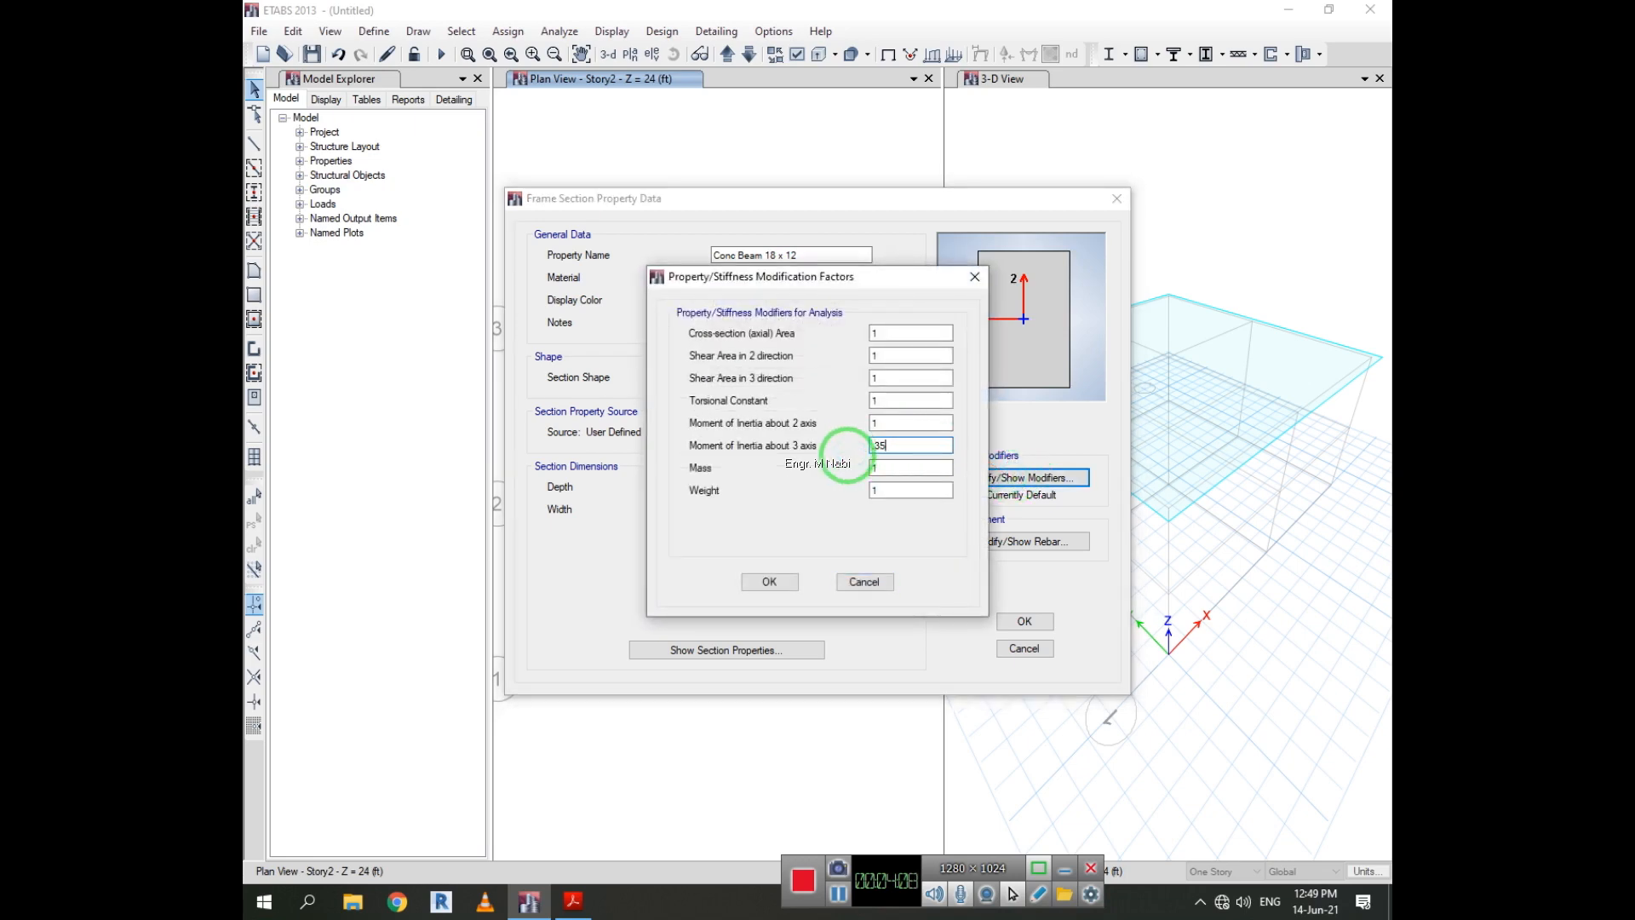
type(".35")
left_click(766, 585)
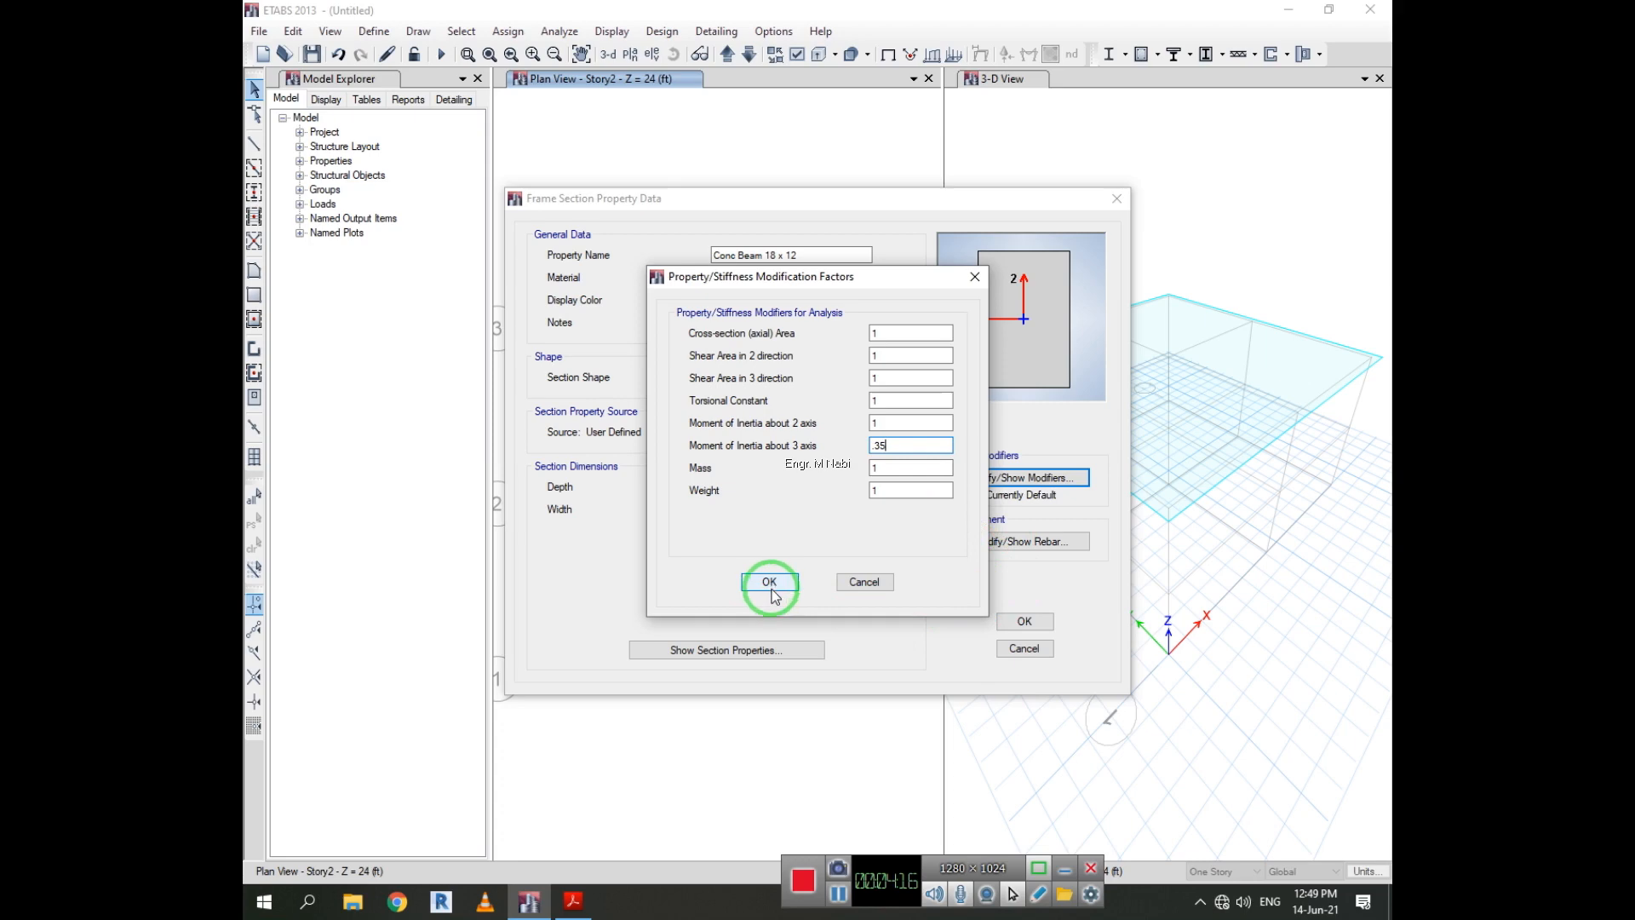
left_click(769, 583)
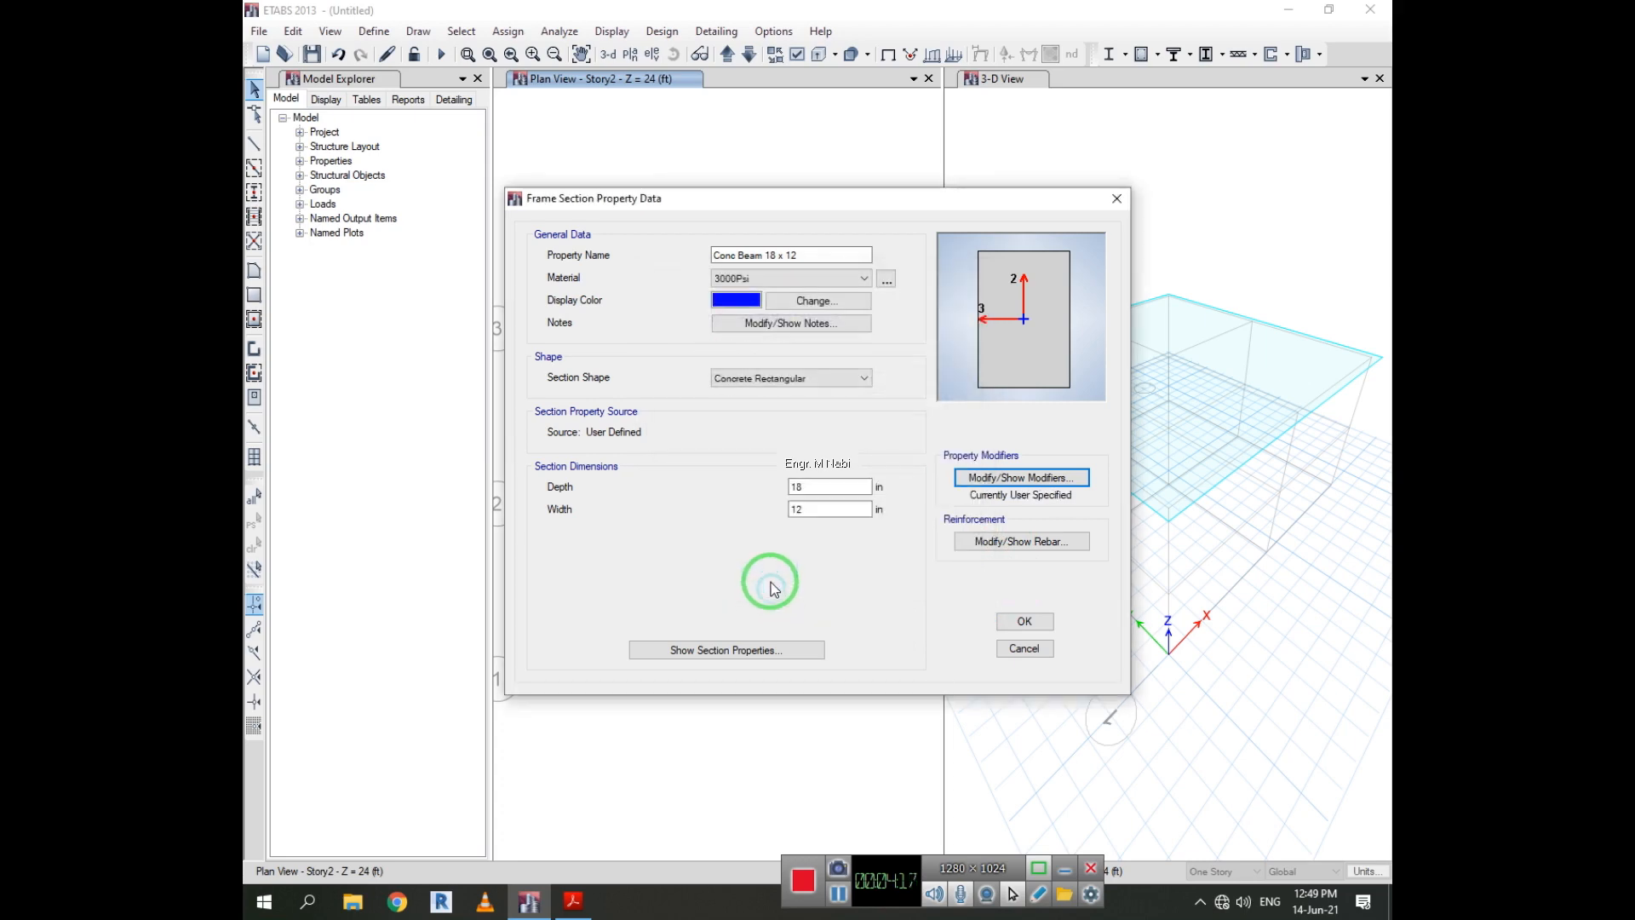
Assign A615Gr40 to the beam's longitudinal bars and confinement ties, and accept the Conc Beam 18 x 12 section.
left_click(1051, 546)
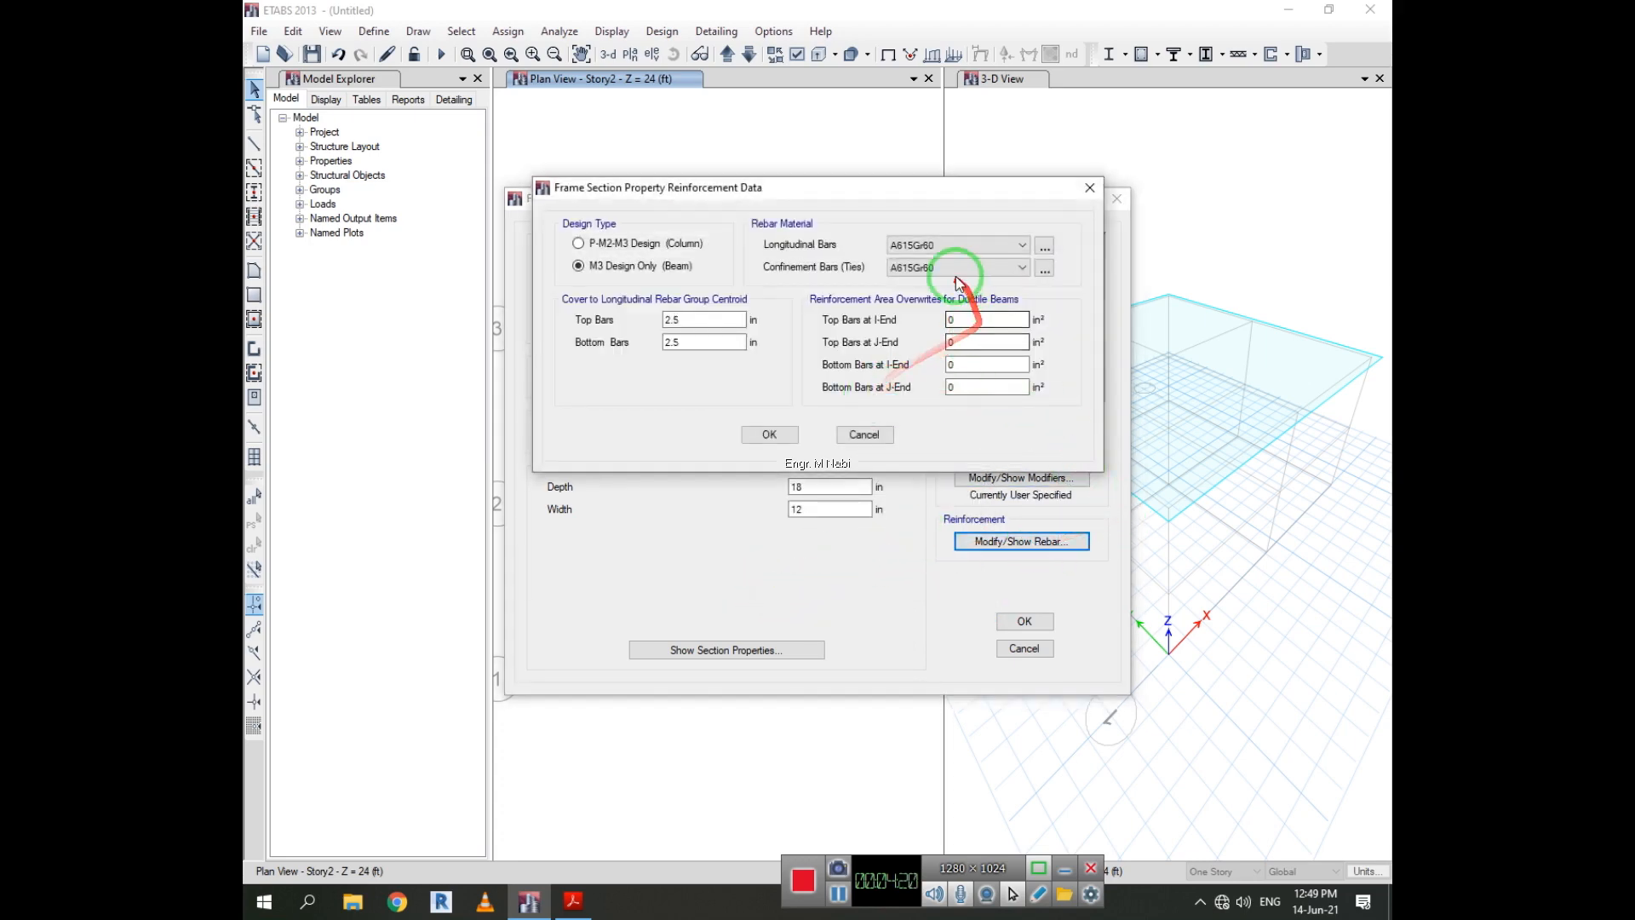
double_click(686, 321)
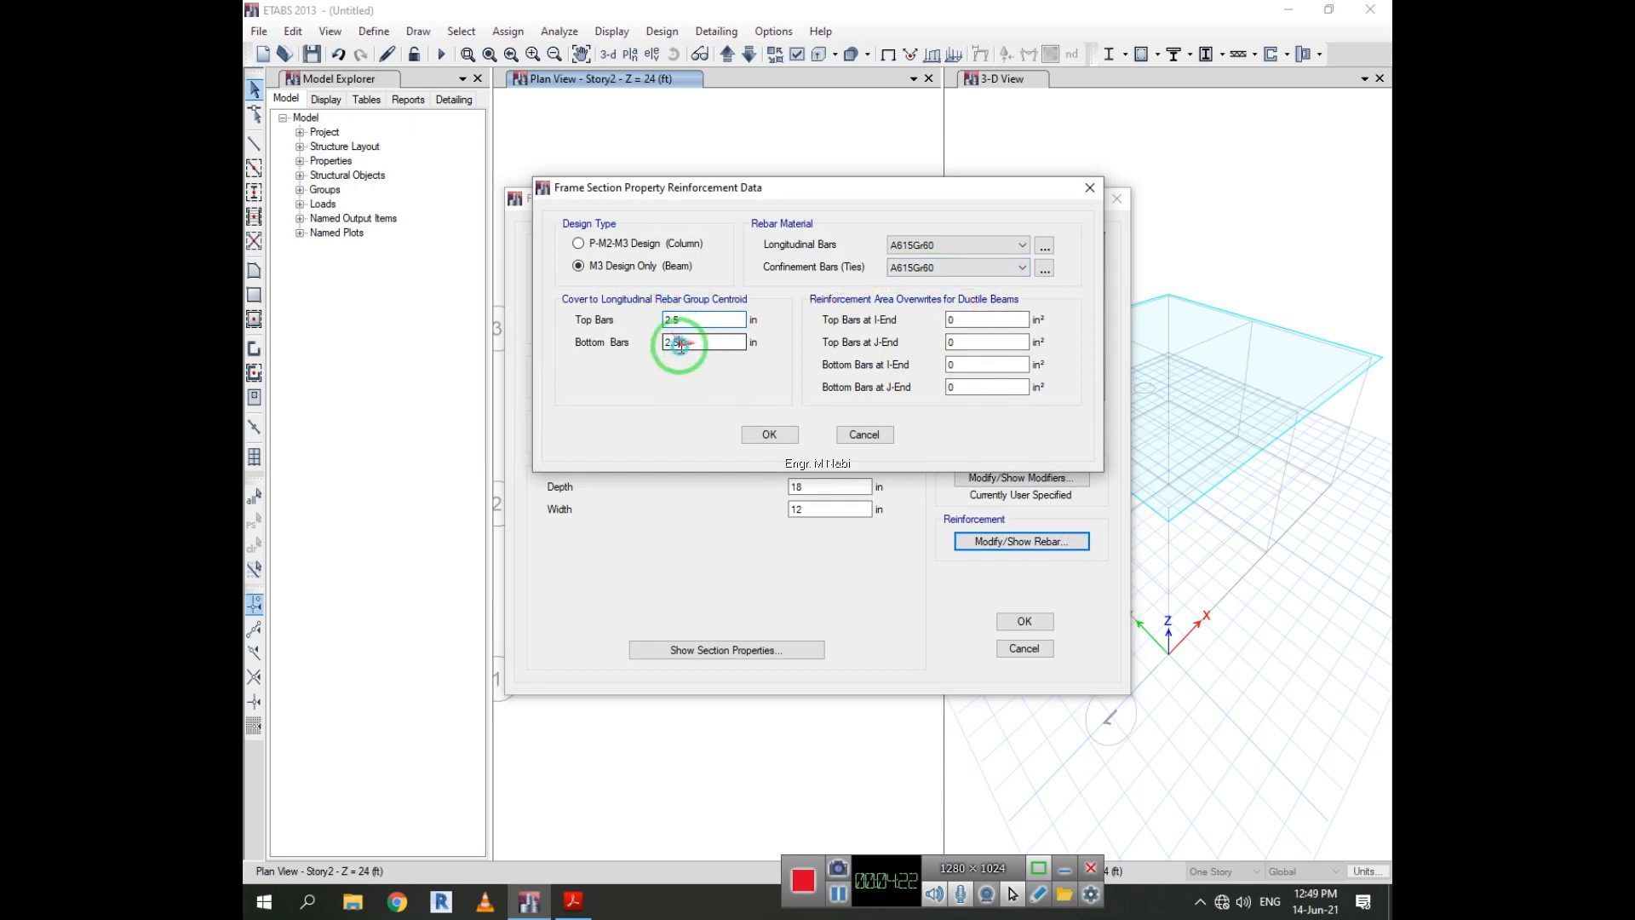
double_click(681, 343)
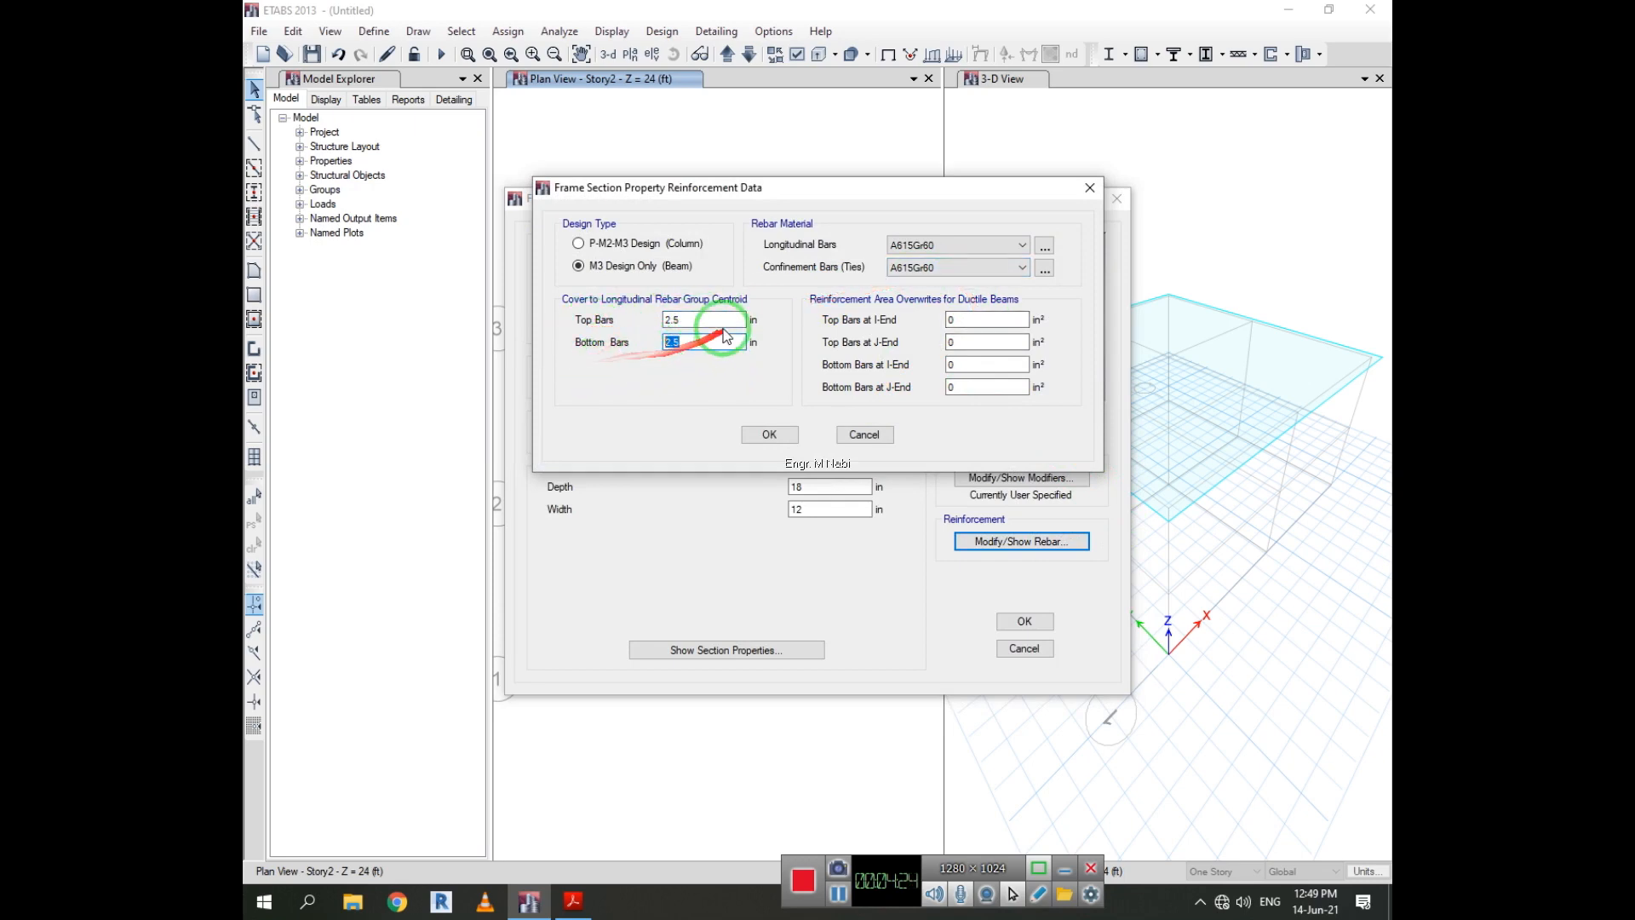
left_click(958, 246)
left_click(951, 273)
left_click(957, 267)
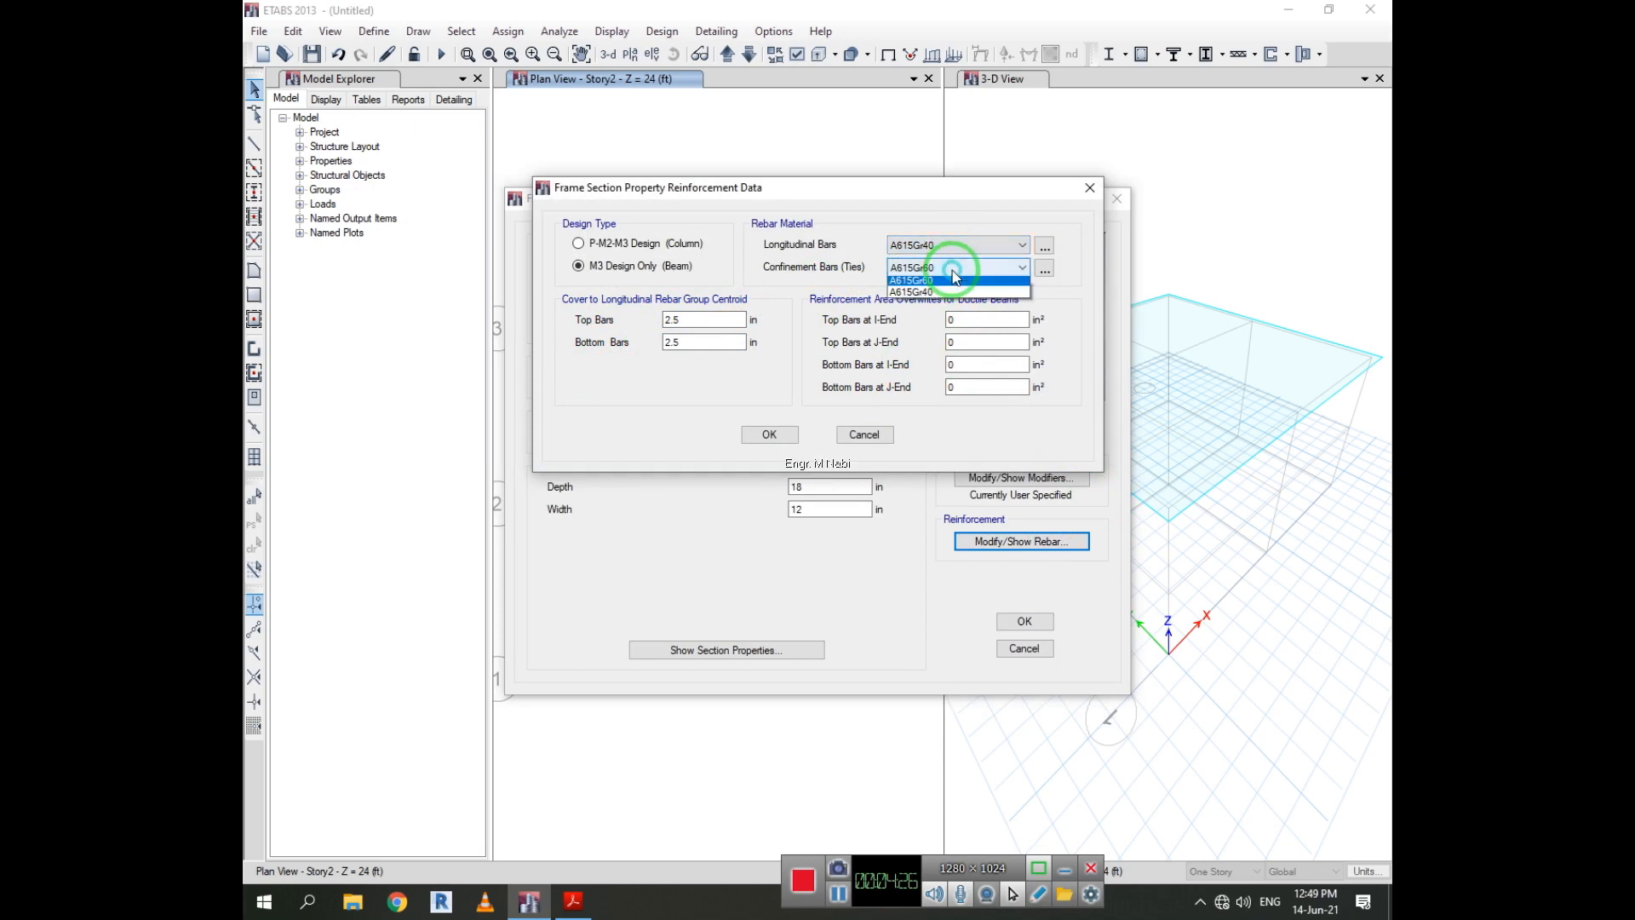
left_click(948, 296)
left_click(769, 435)
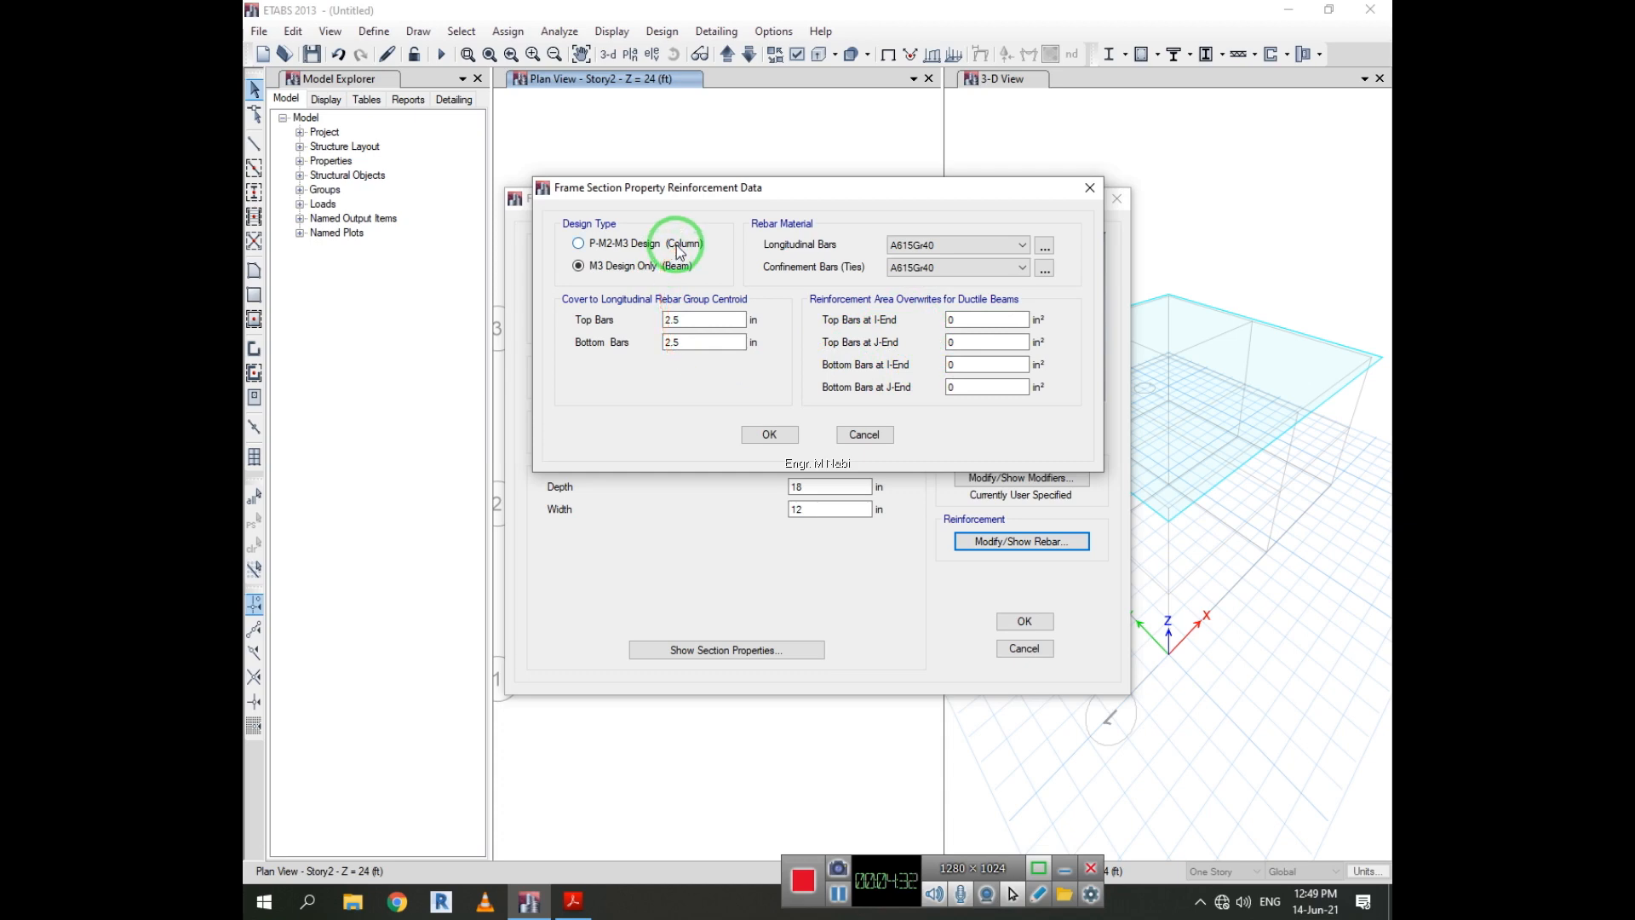
left_click(769, 434)
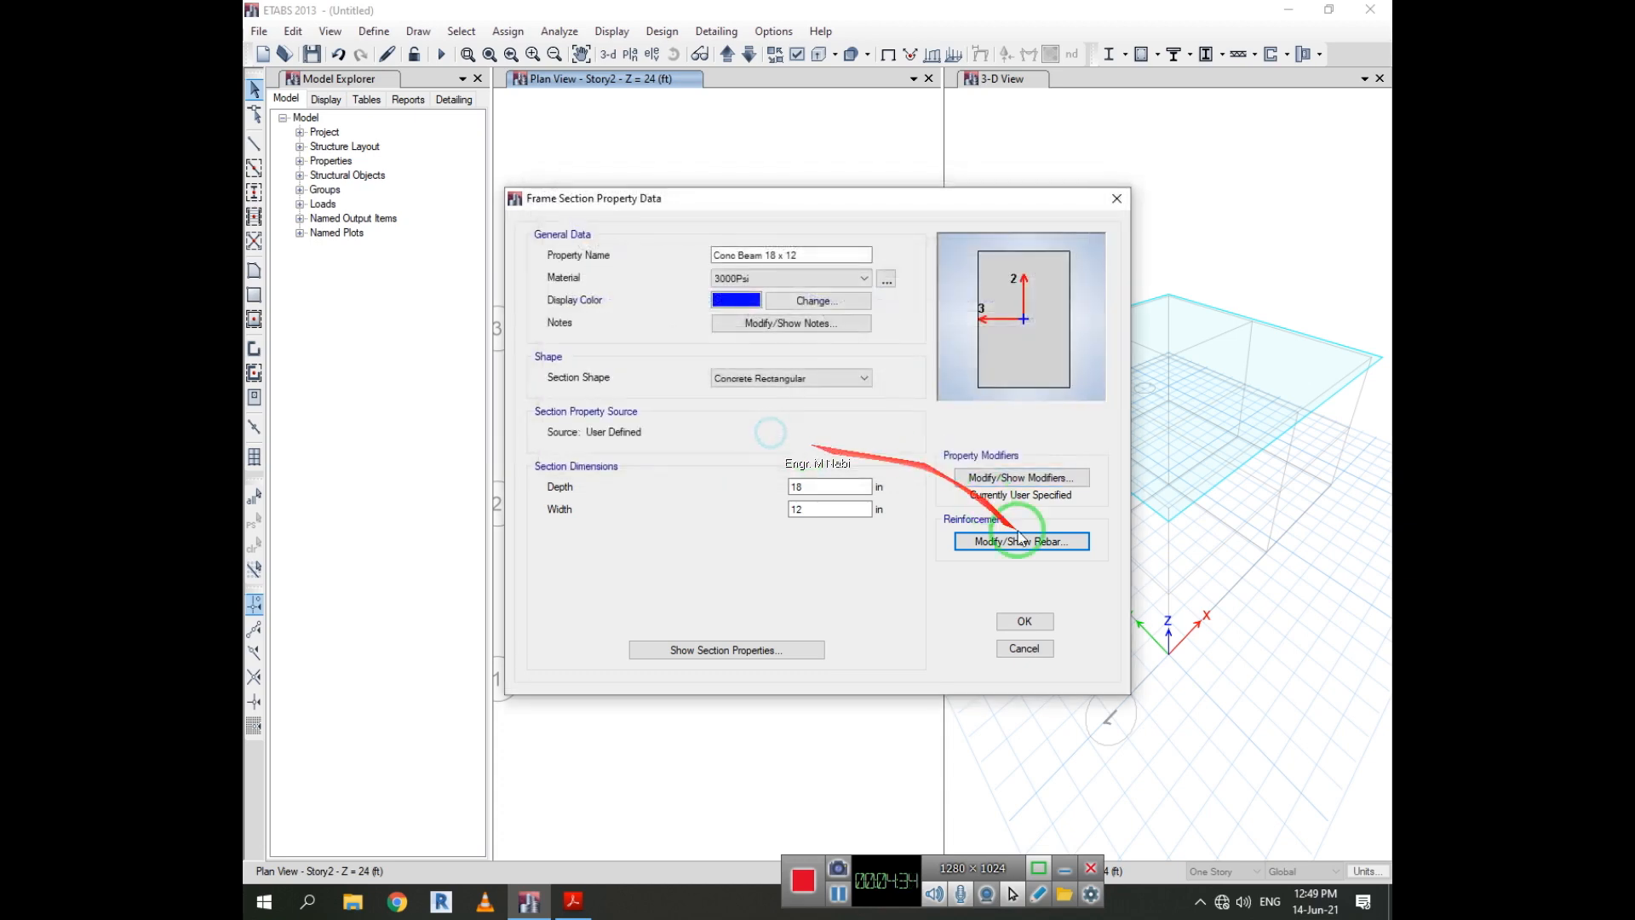
left_click(1025, 623)
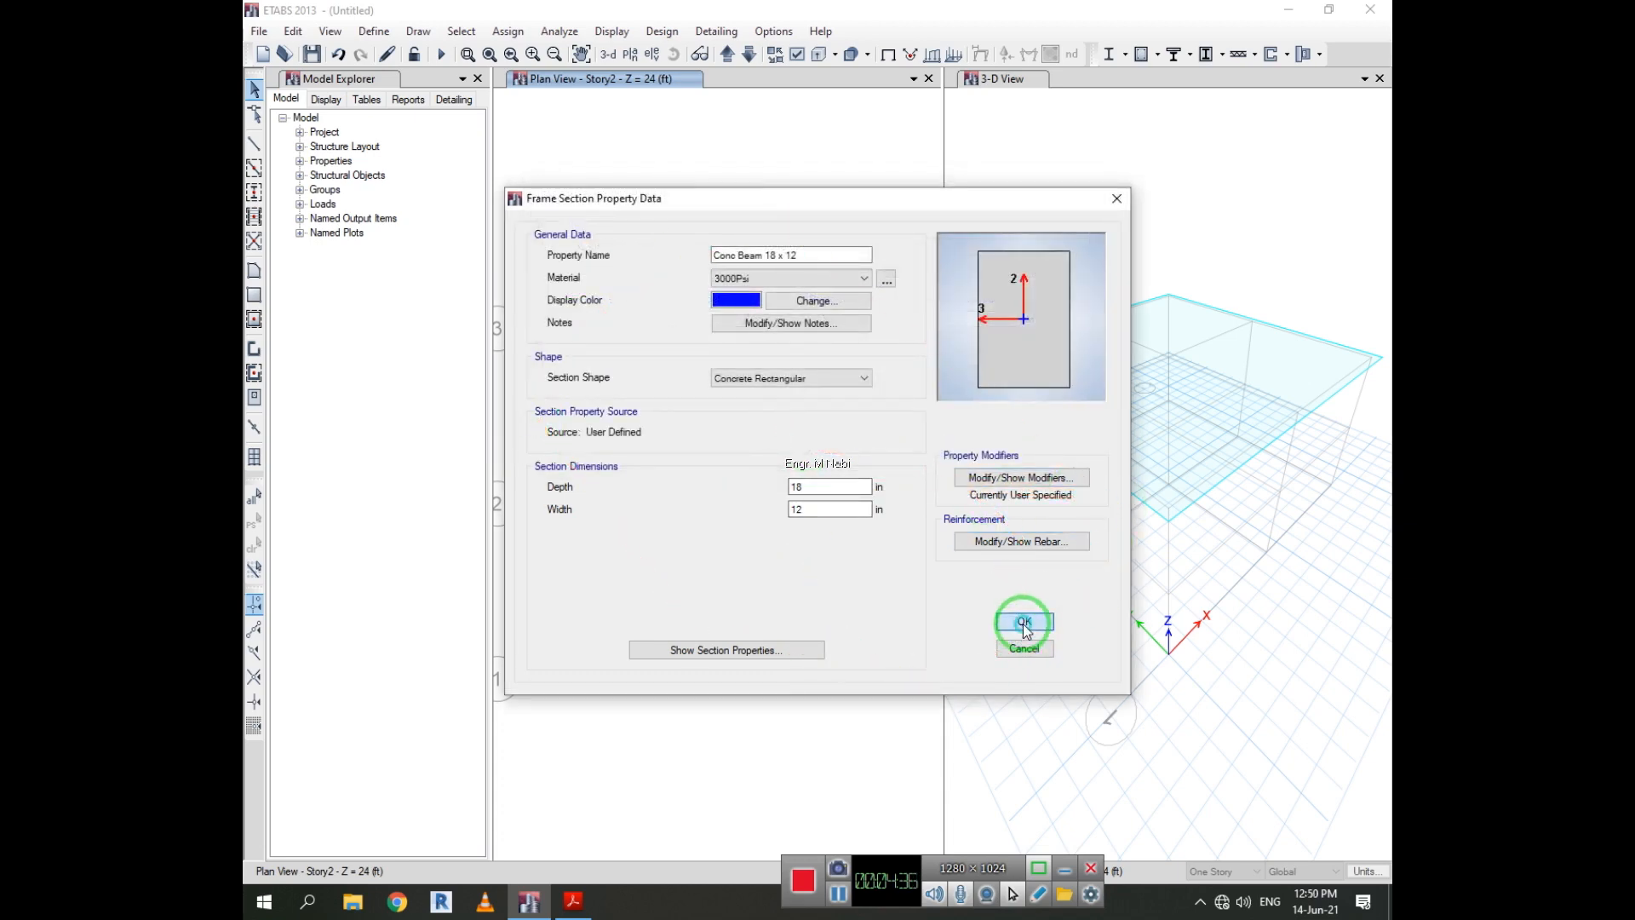
left_click(890, 601)
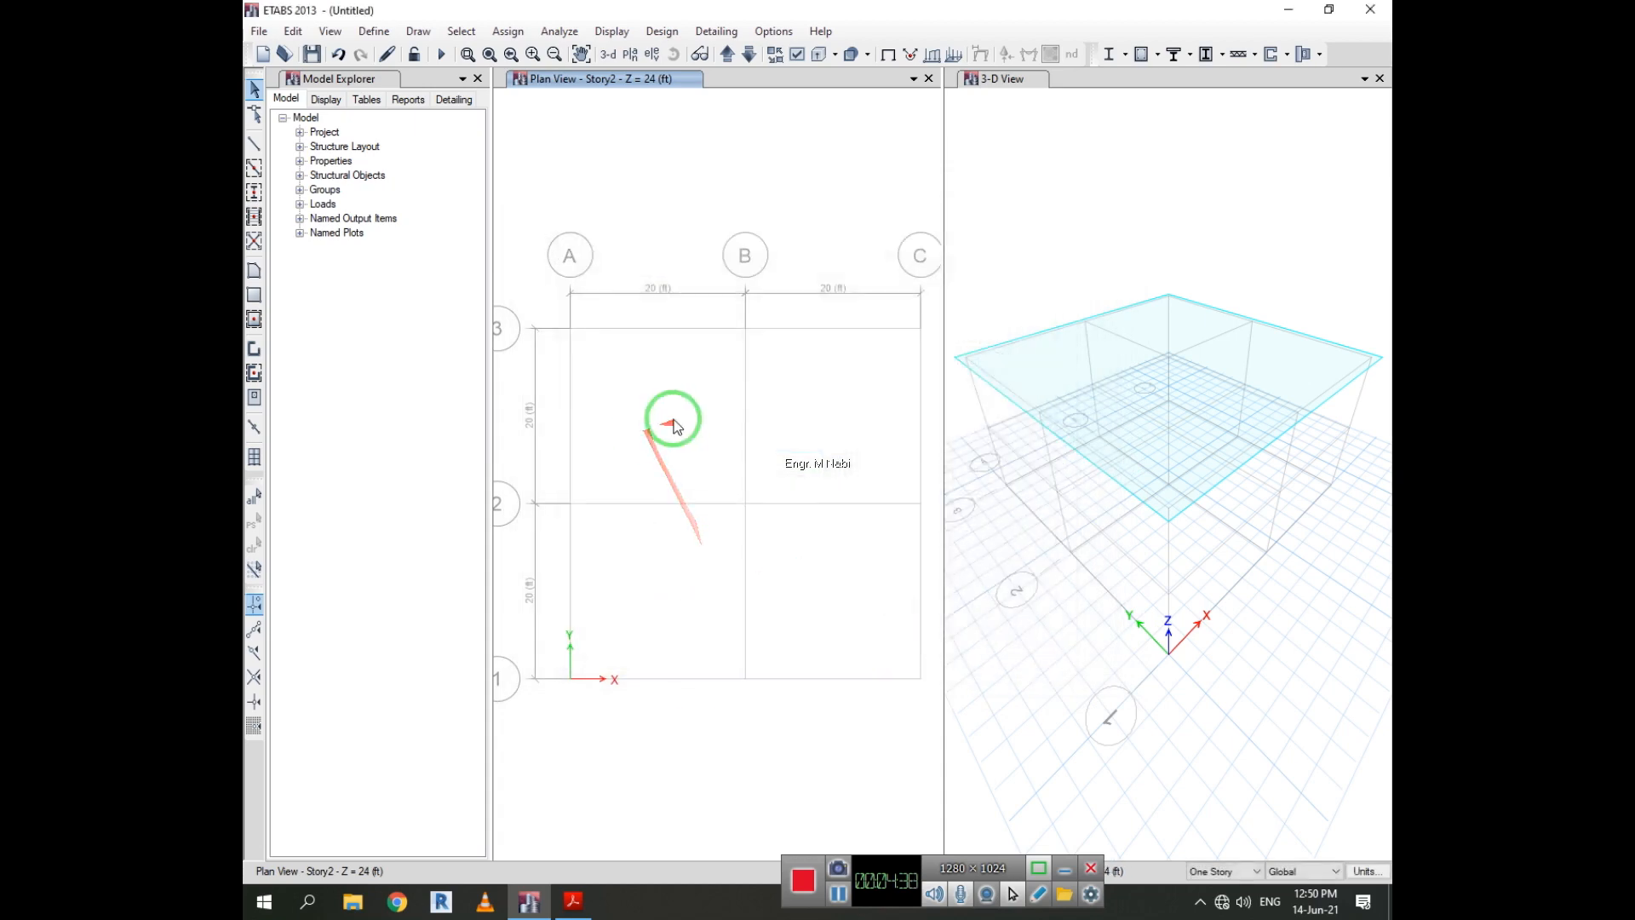
Redefine the Slab1 property as Slab 6 inch with thickness 6 in and material 3000Psi.
left_click(374, 32)
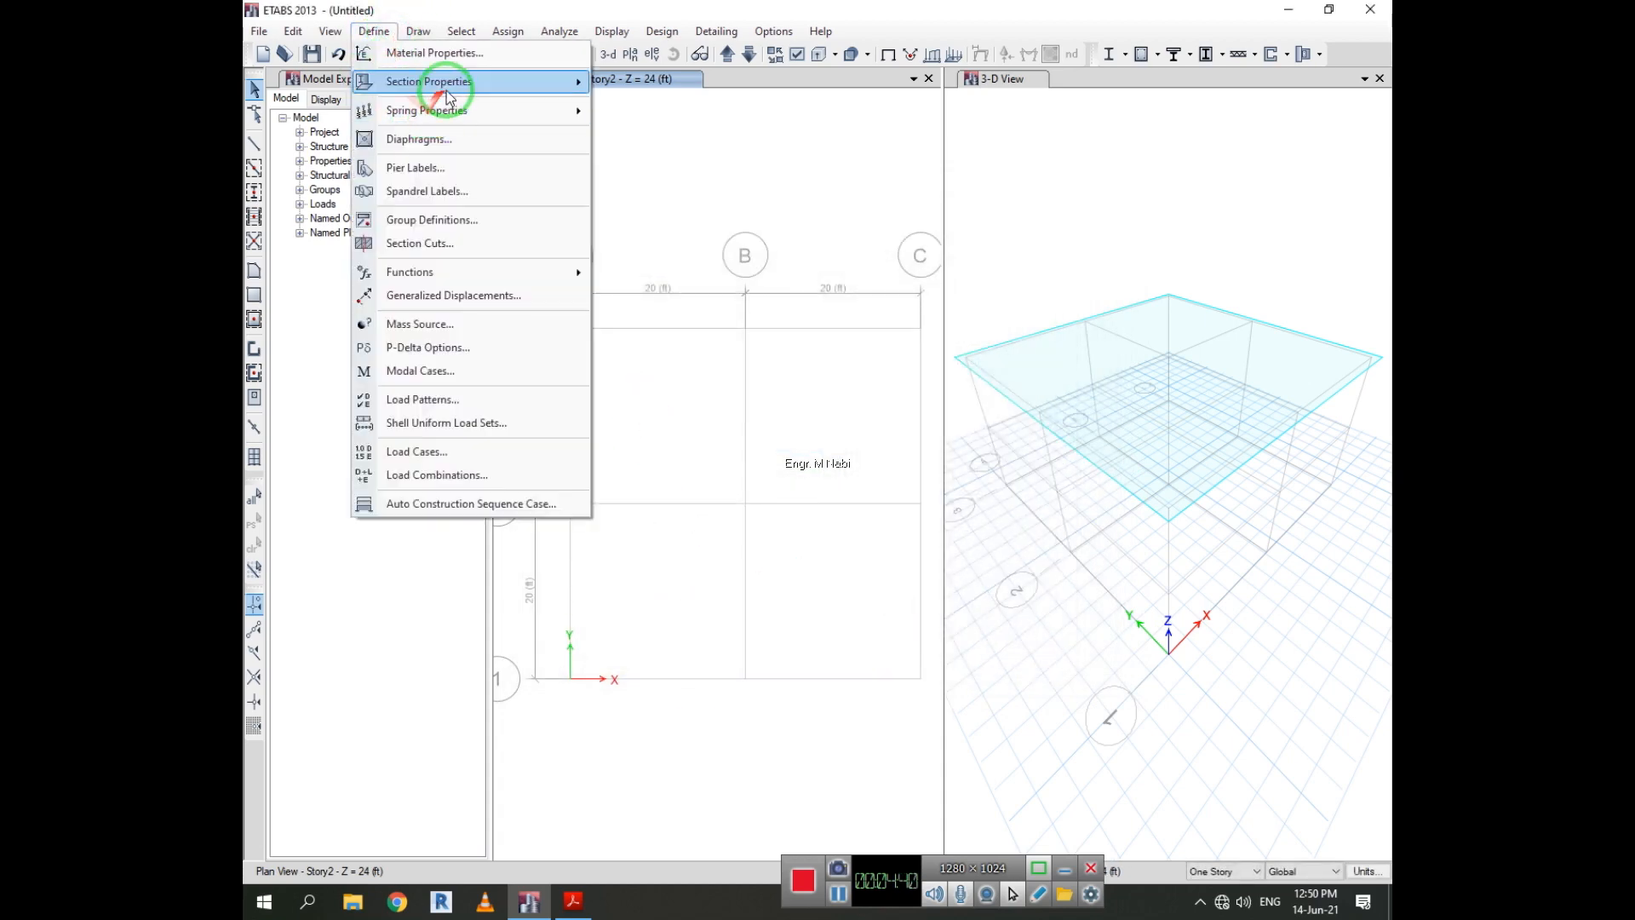
mouse_move(448, 96)
left_click(673, 111)
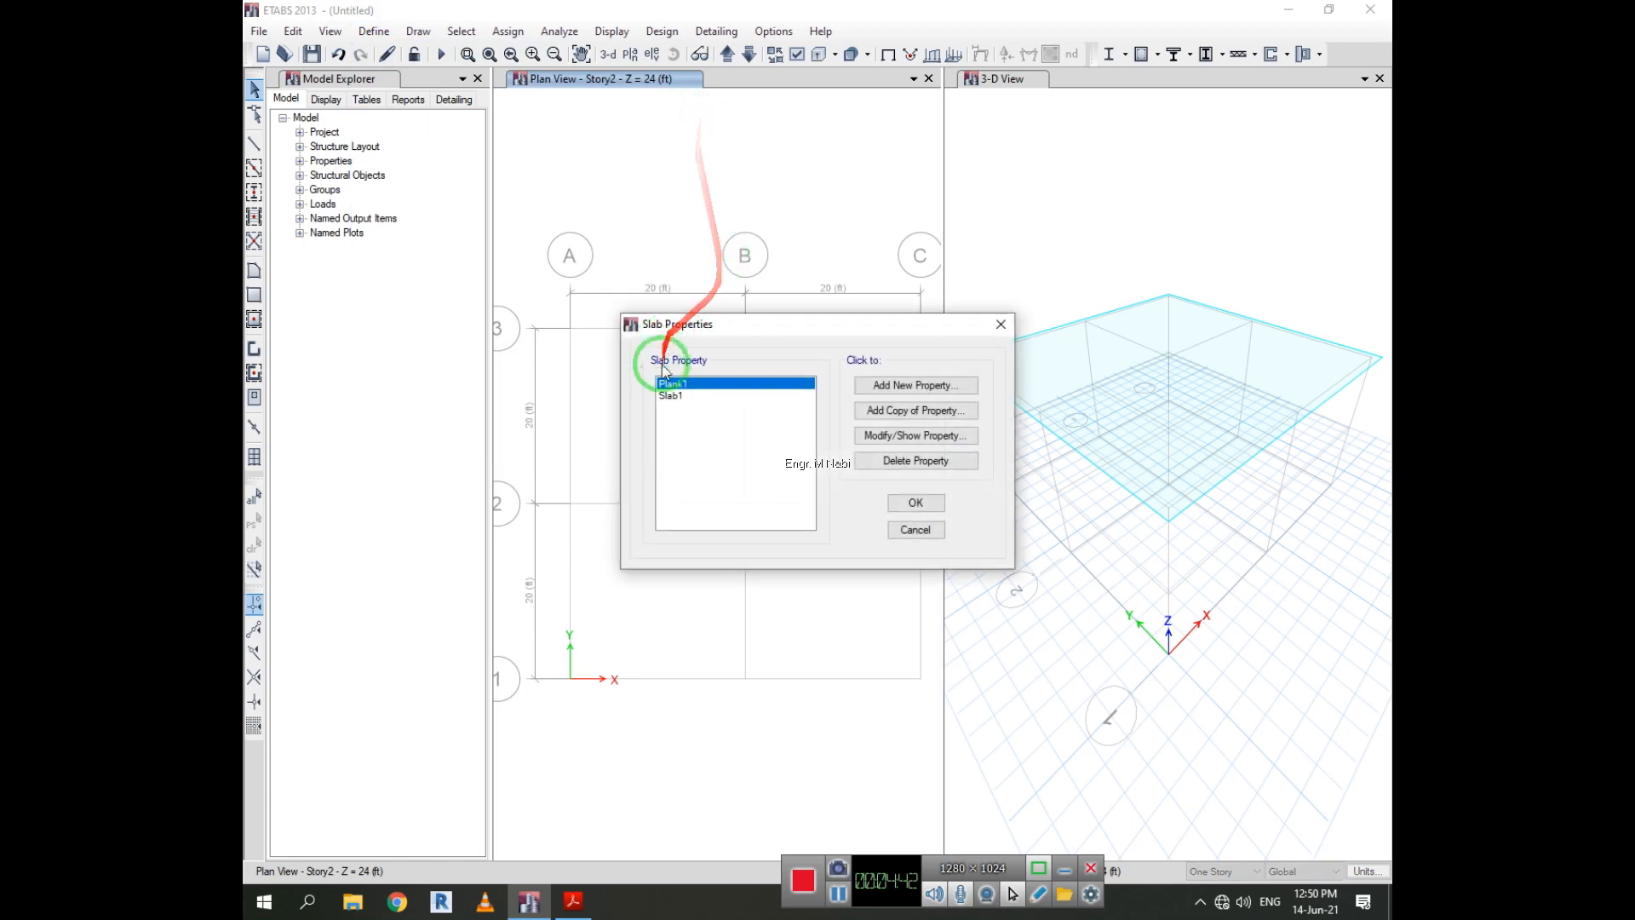
left_click(671, 395)
left_click(916, 435)
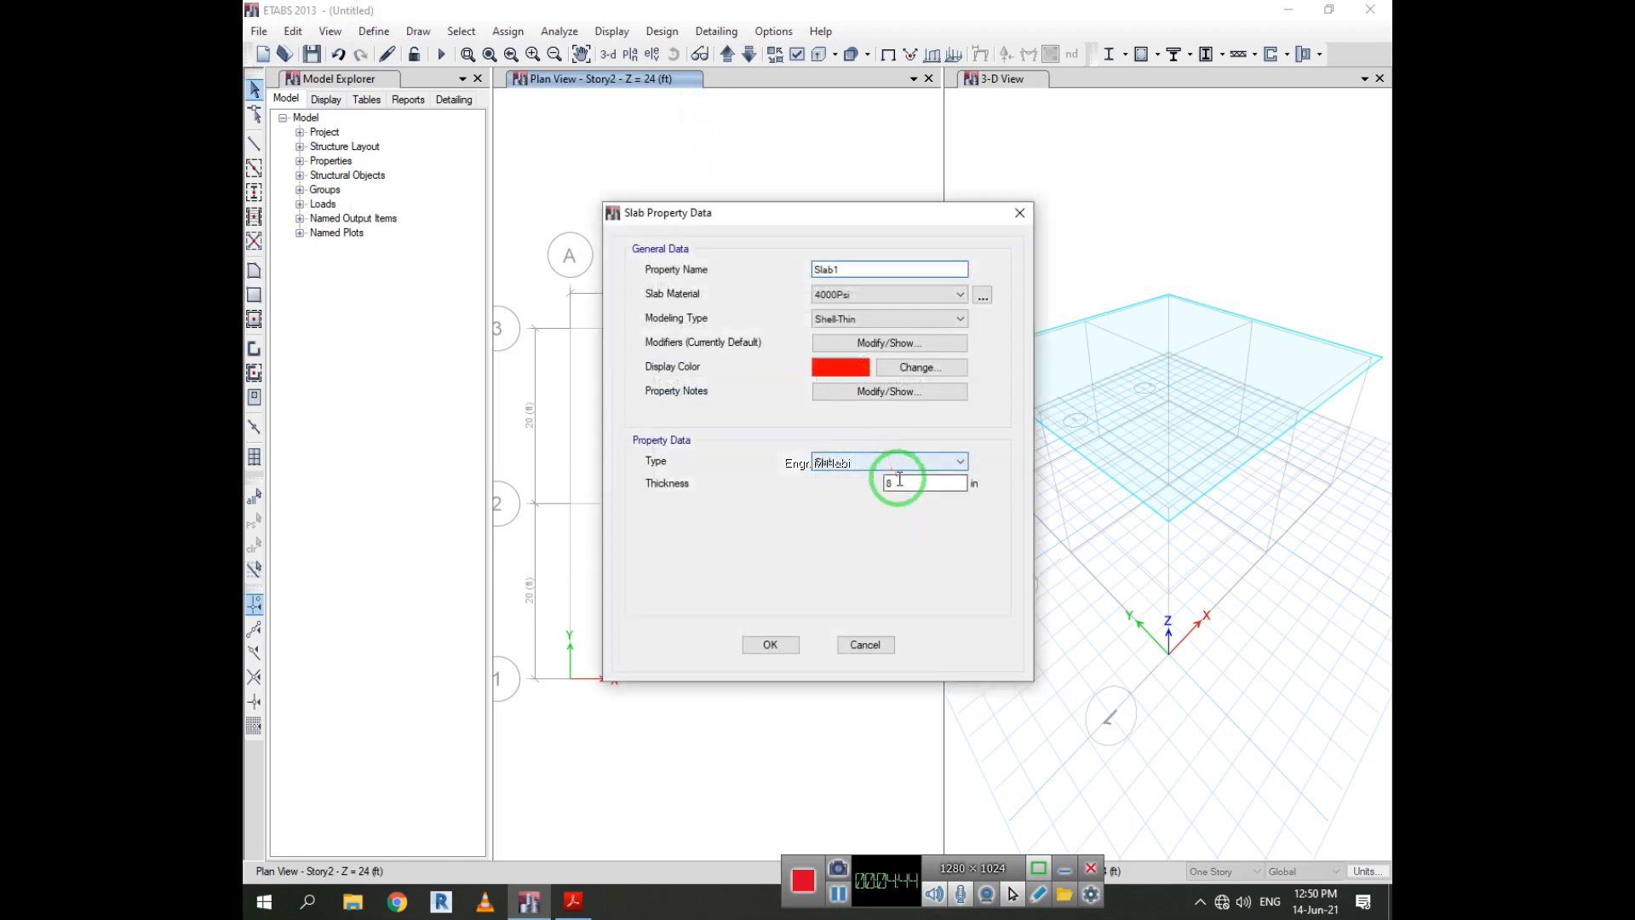
double_click(900, 482)
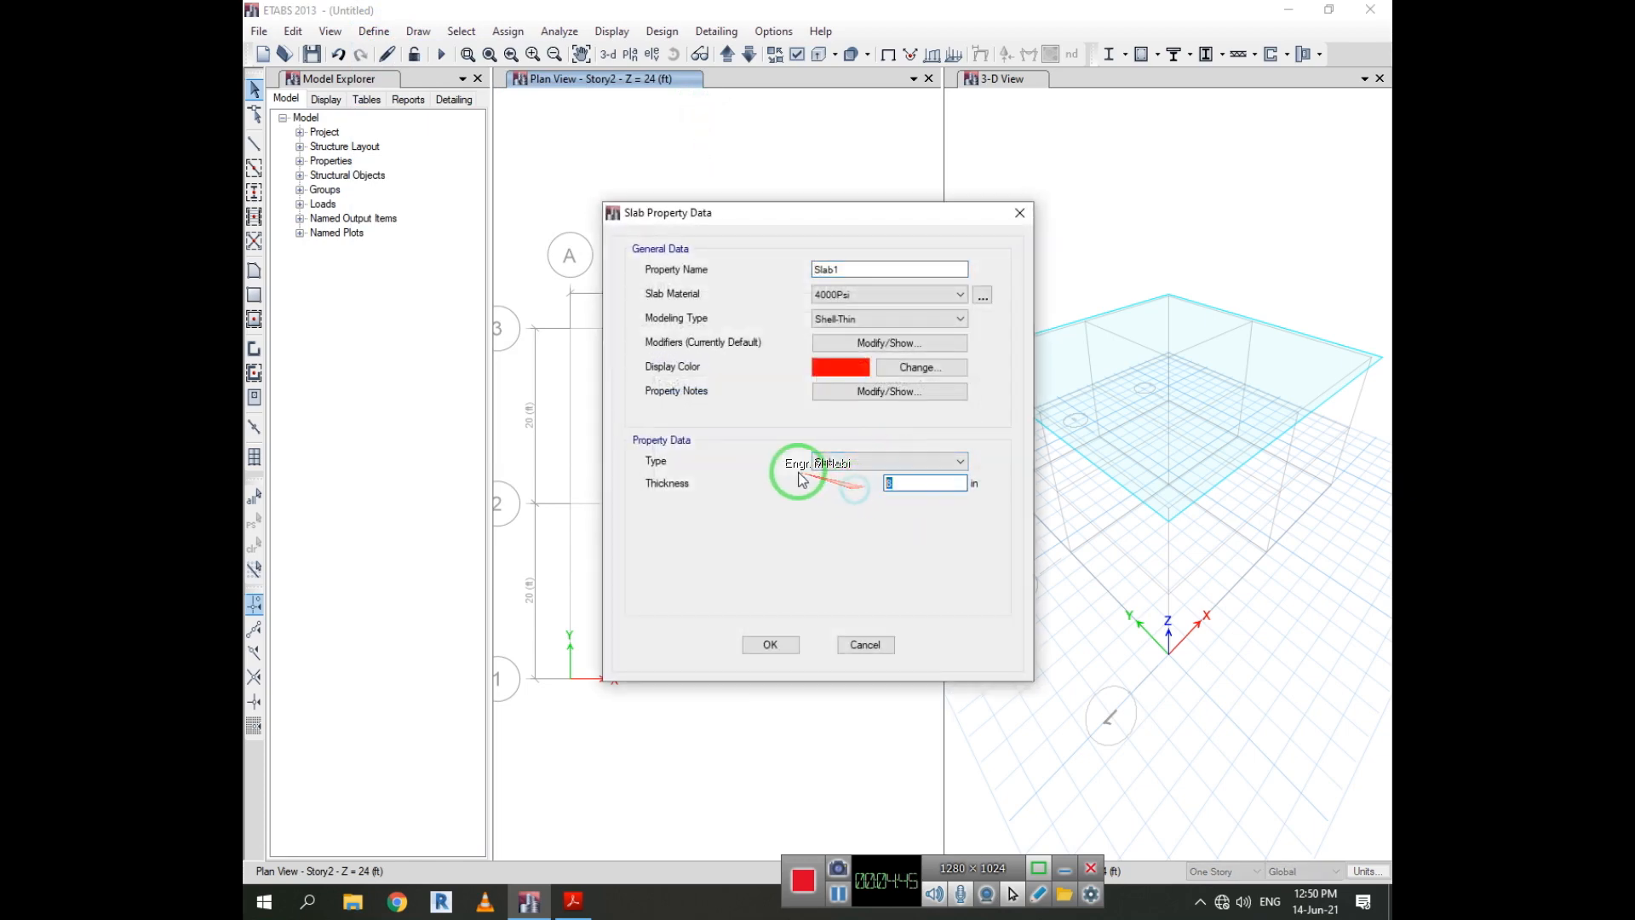
left_click(865, 267)
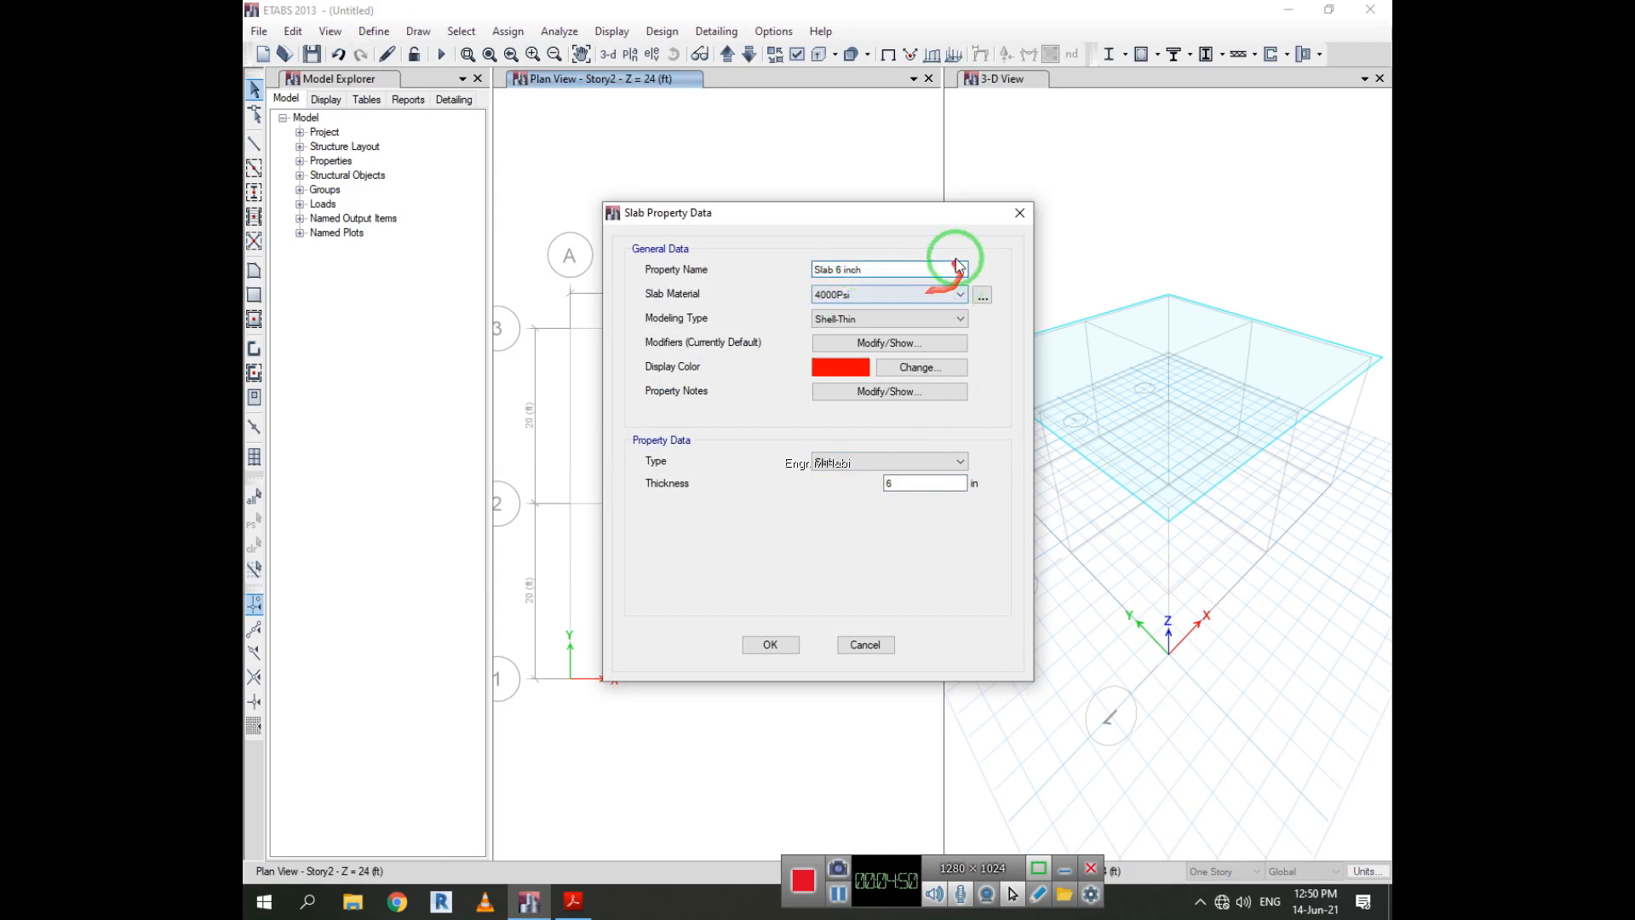
left_click(959, 294)
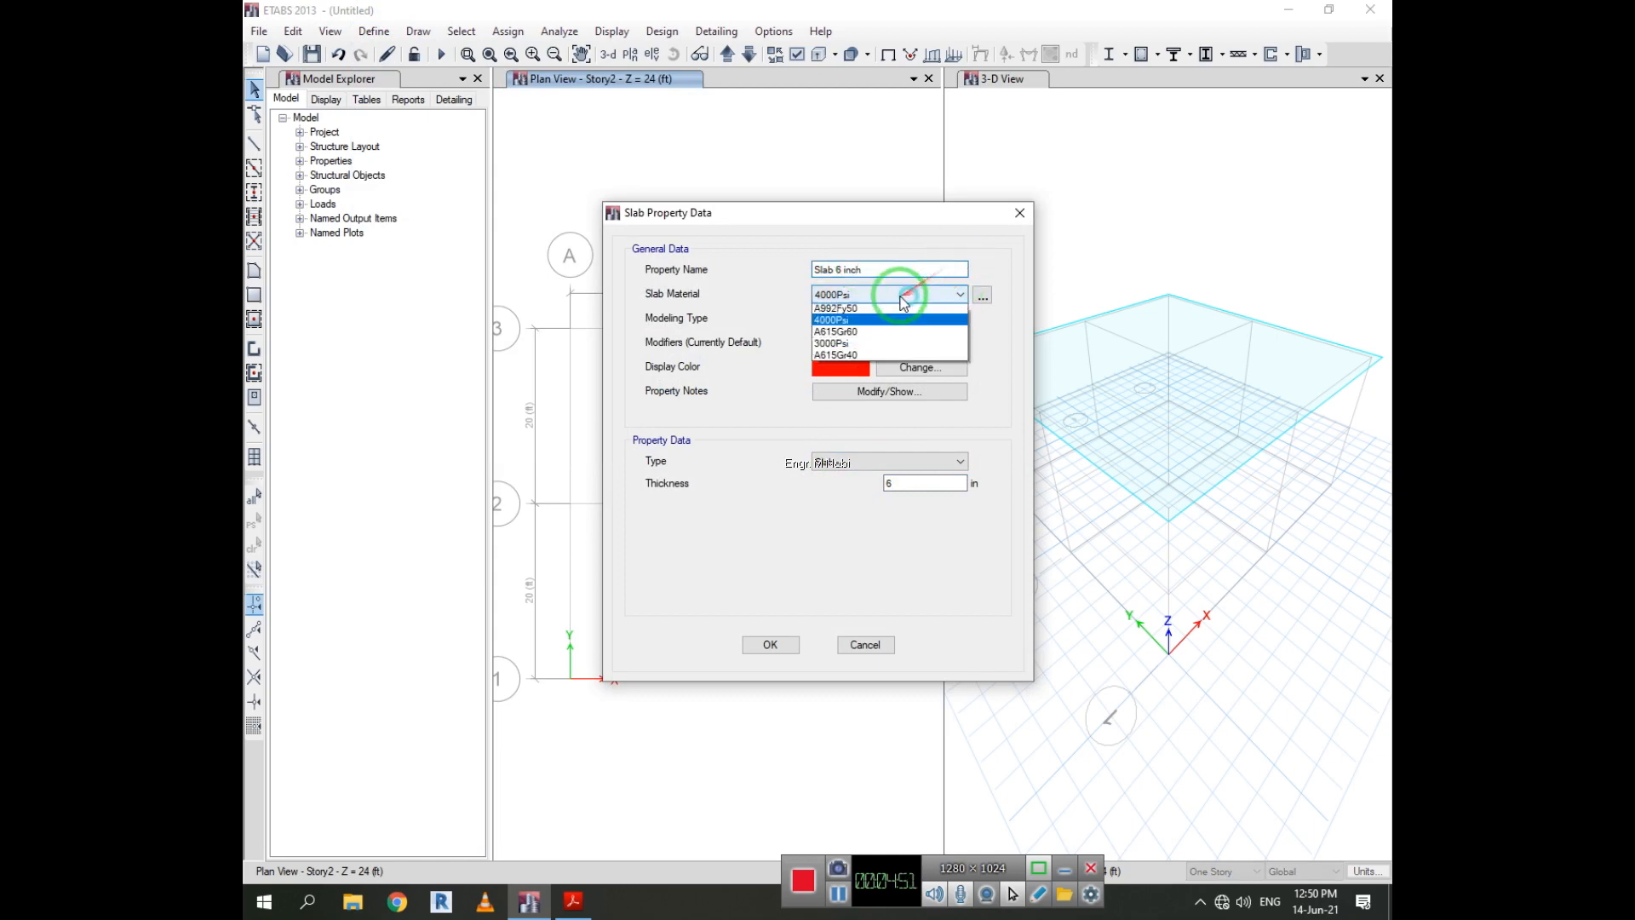
left_click(851, 345)
left_click(764, 634)
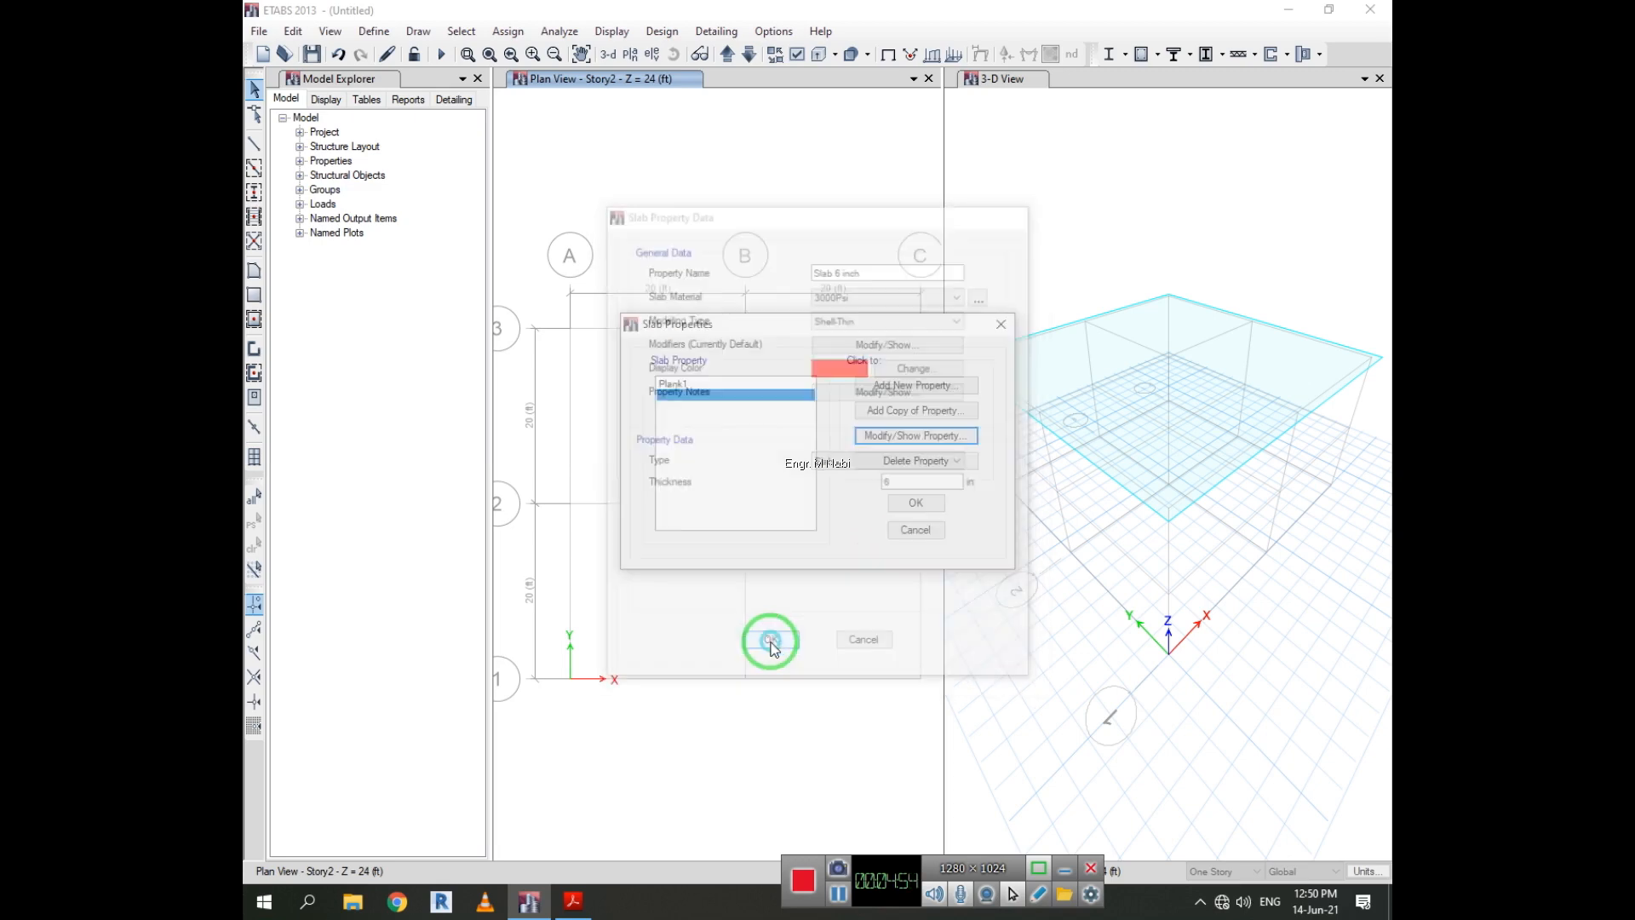
left_click(912, 504)
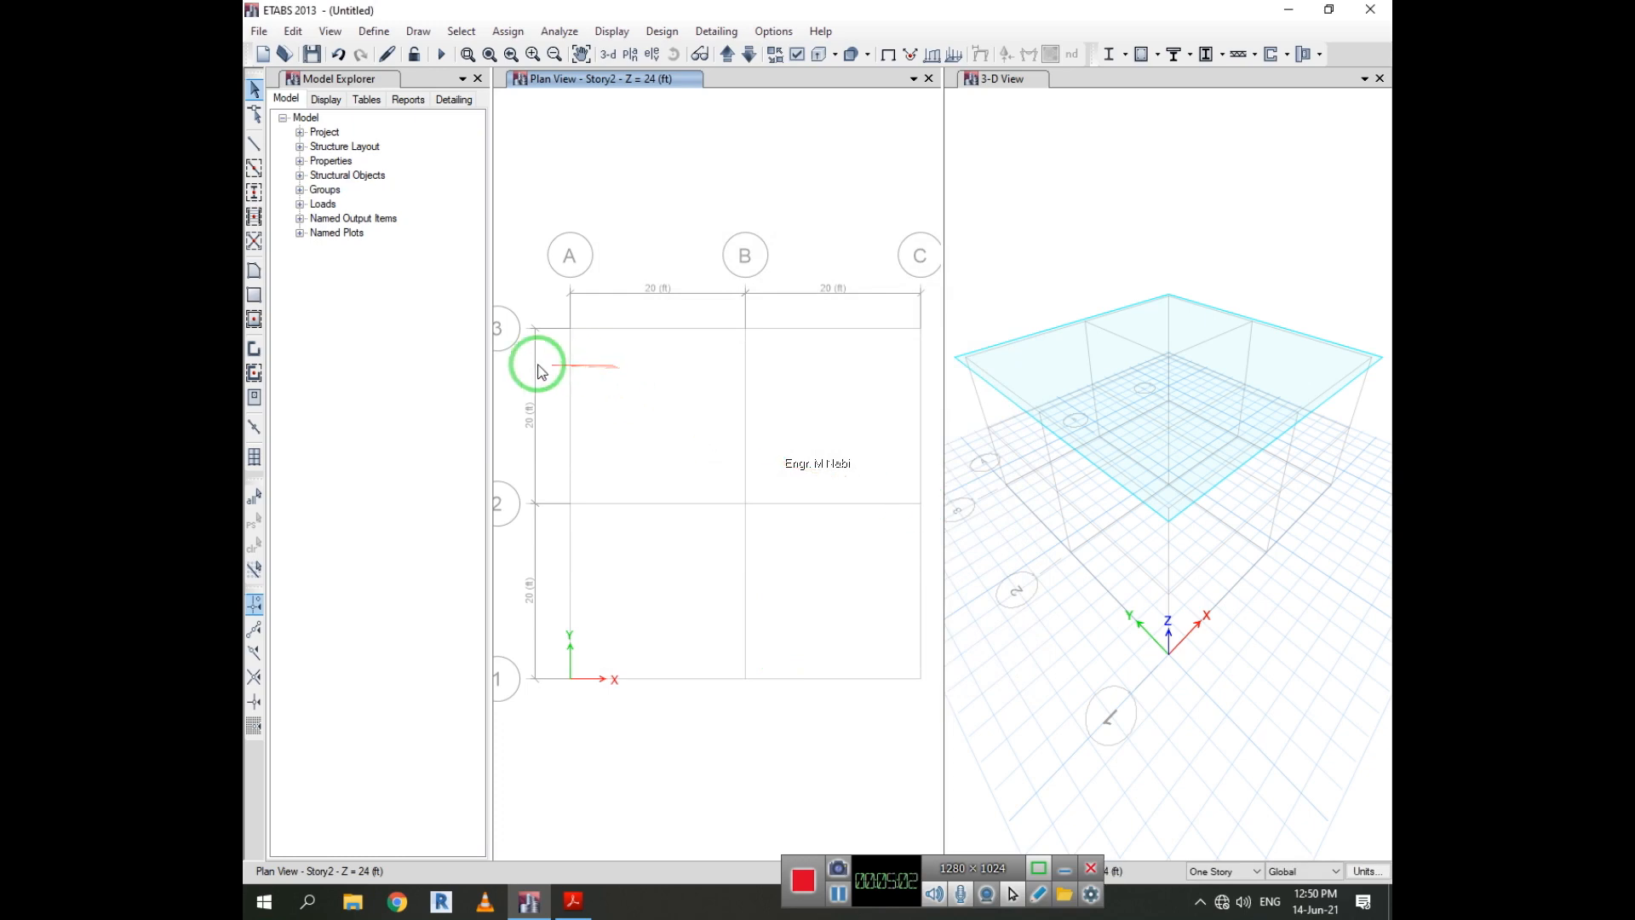
Quick-draw columns with the Column 12x12 section at all nine grid intersections, applied to One Story.
left_click(253, 270)
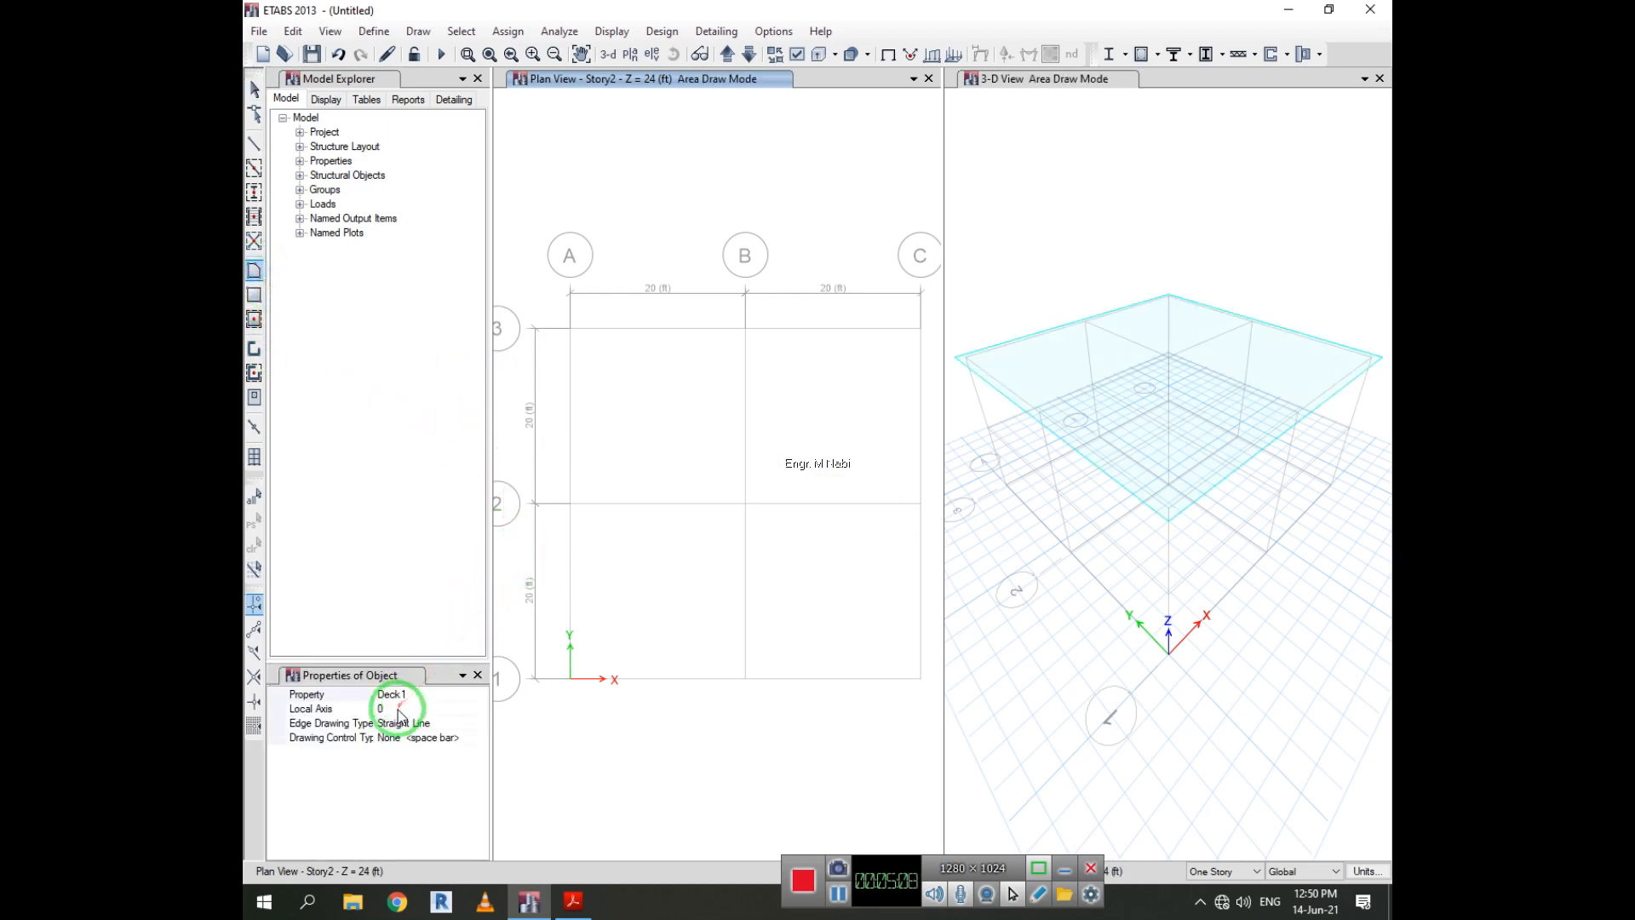
left_click(361, 712)
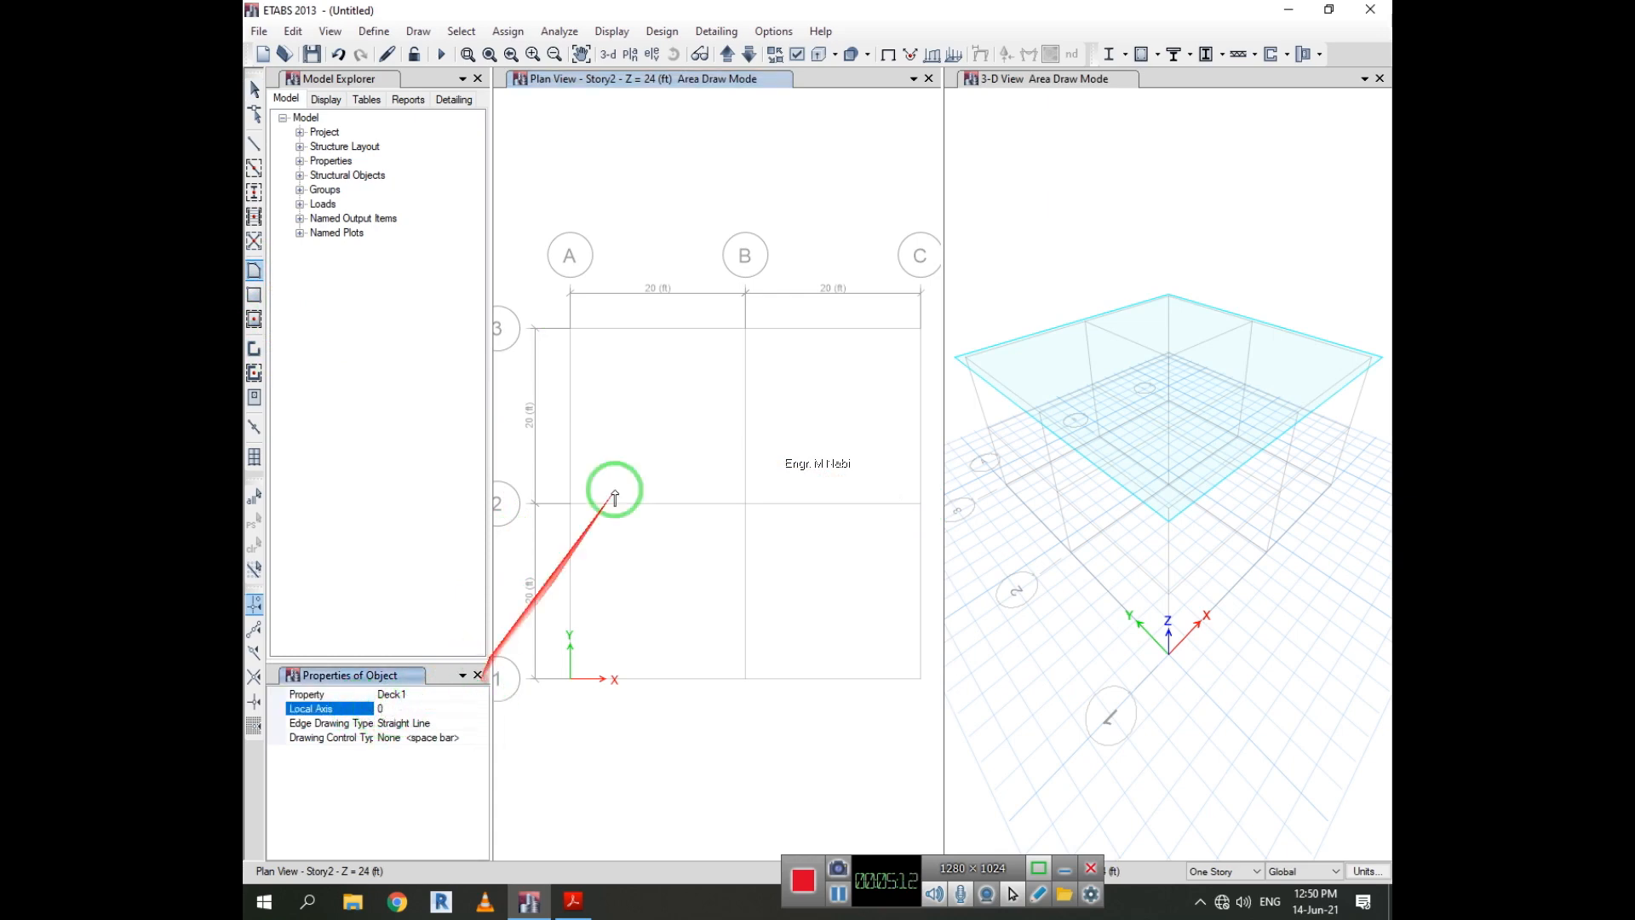
left_click(254, 192)
left_click(465, 694)
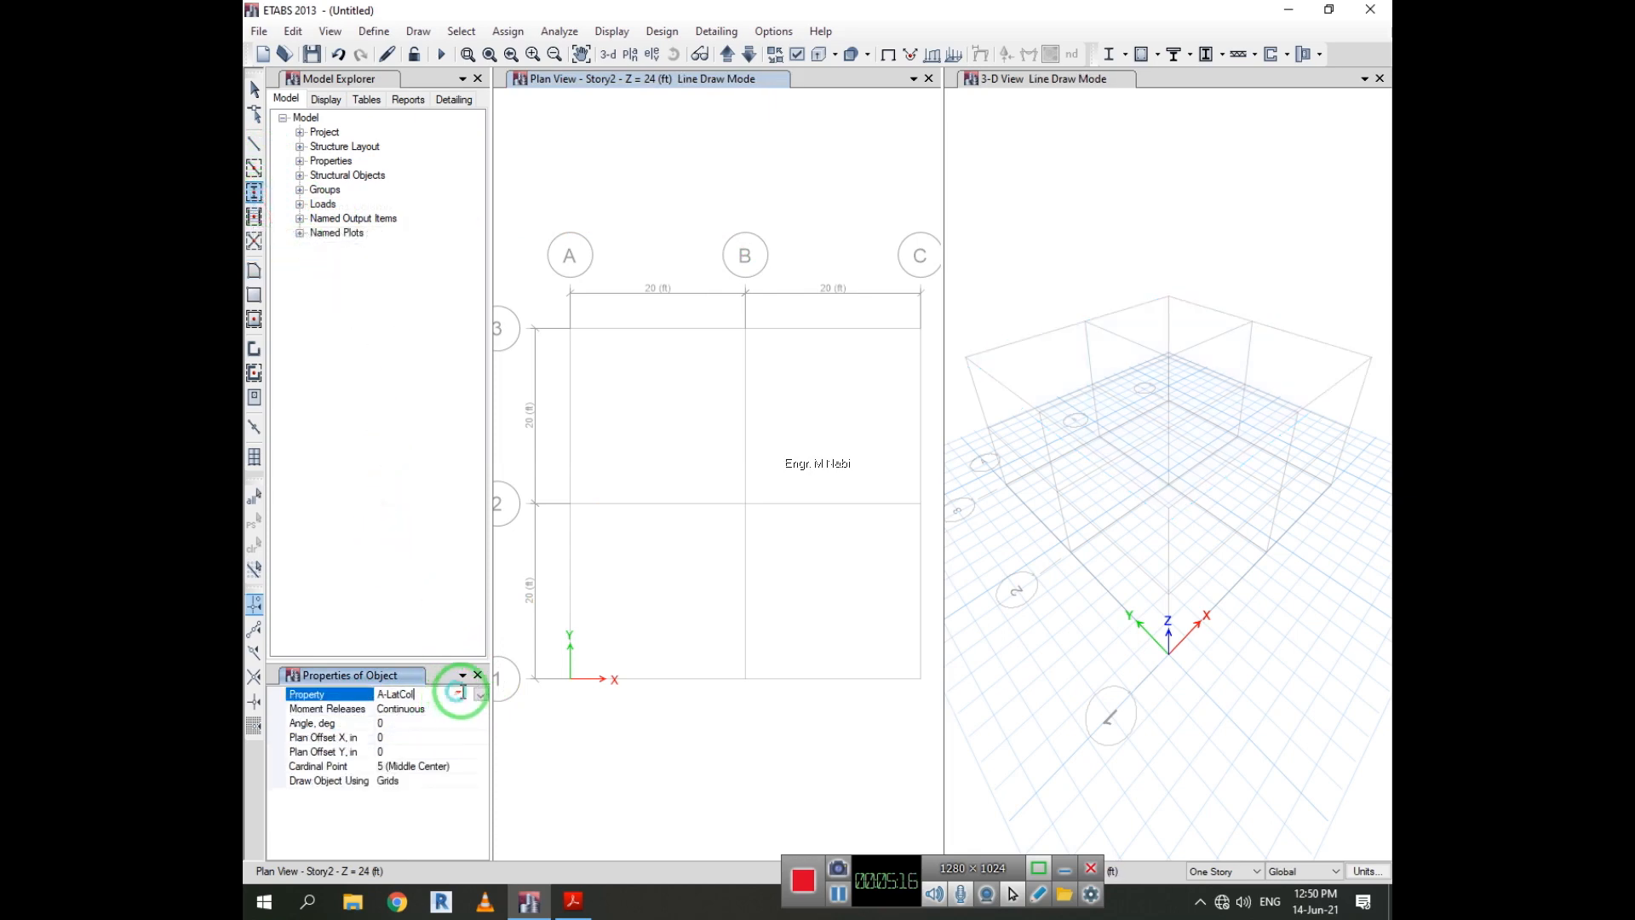
left_click(482, 694)
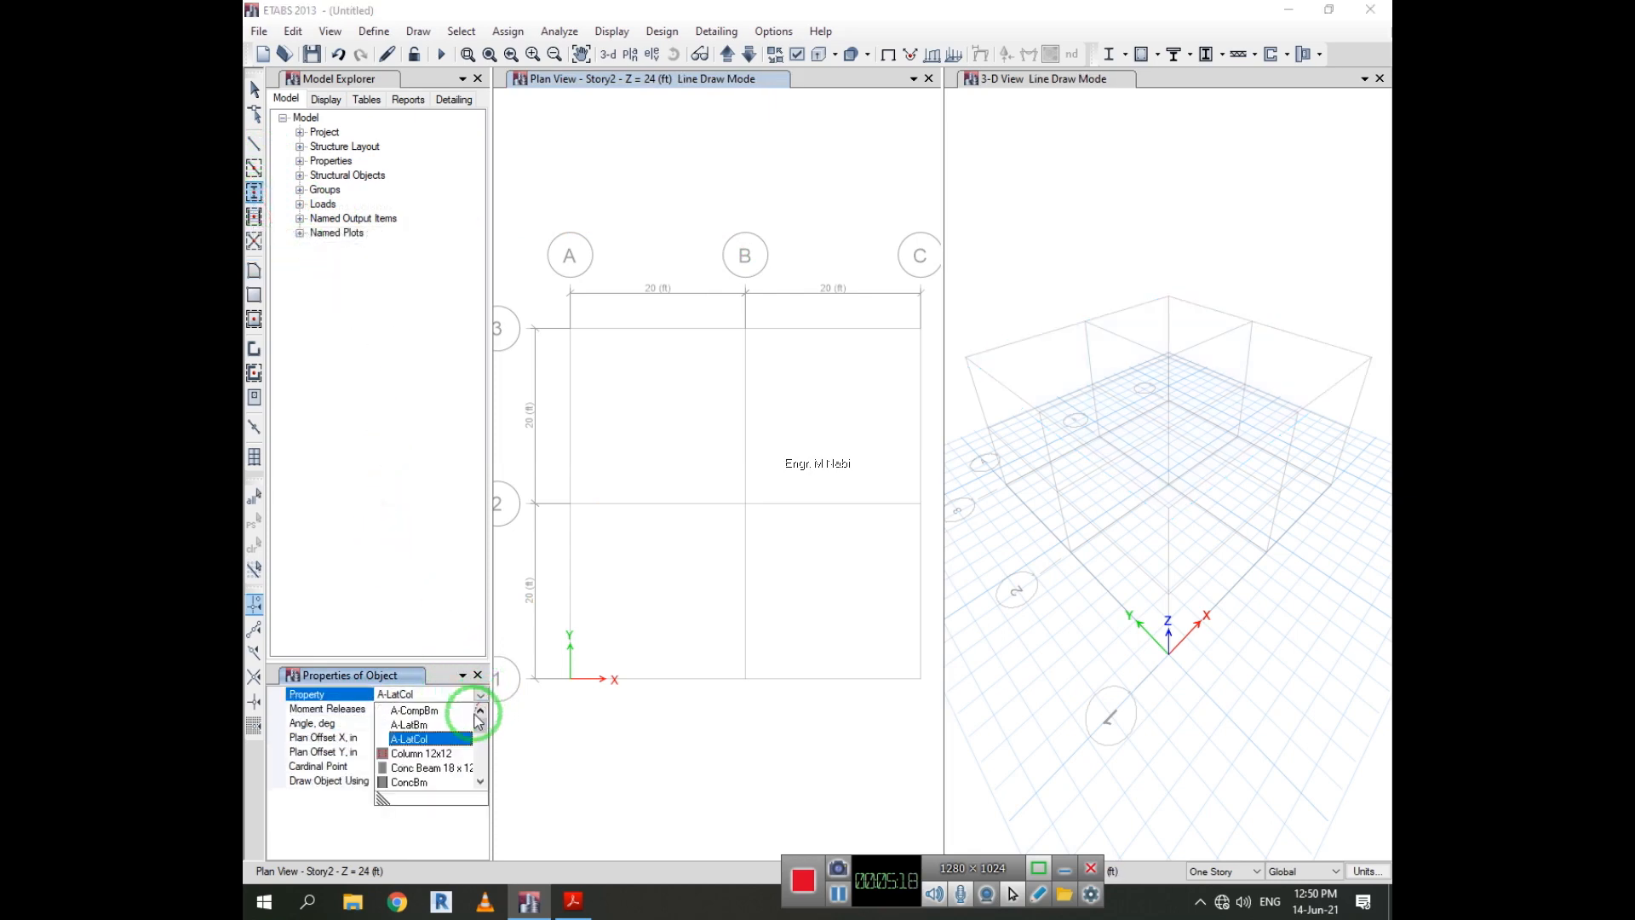
left_click(432, 760)
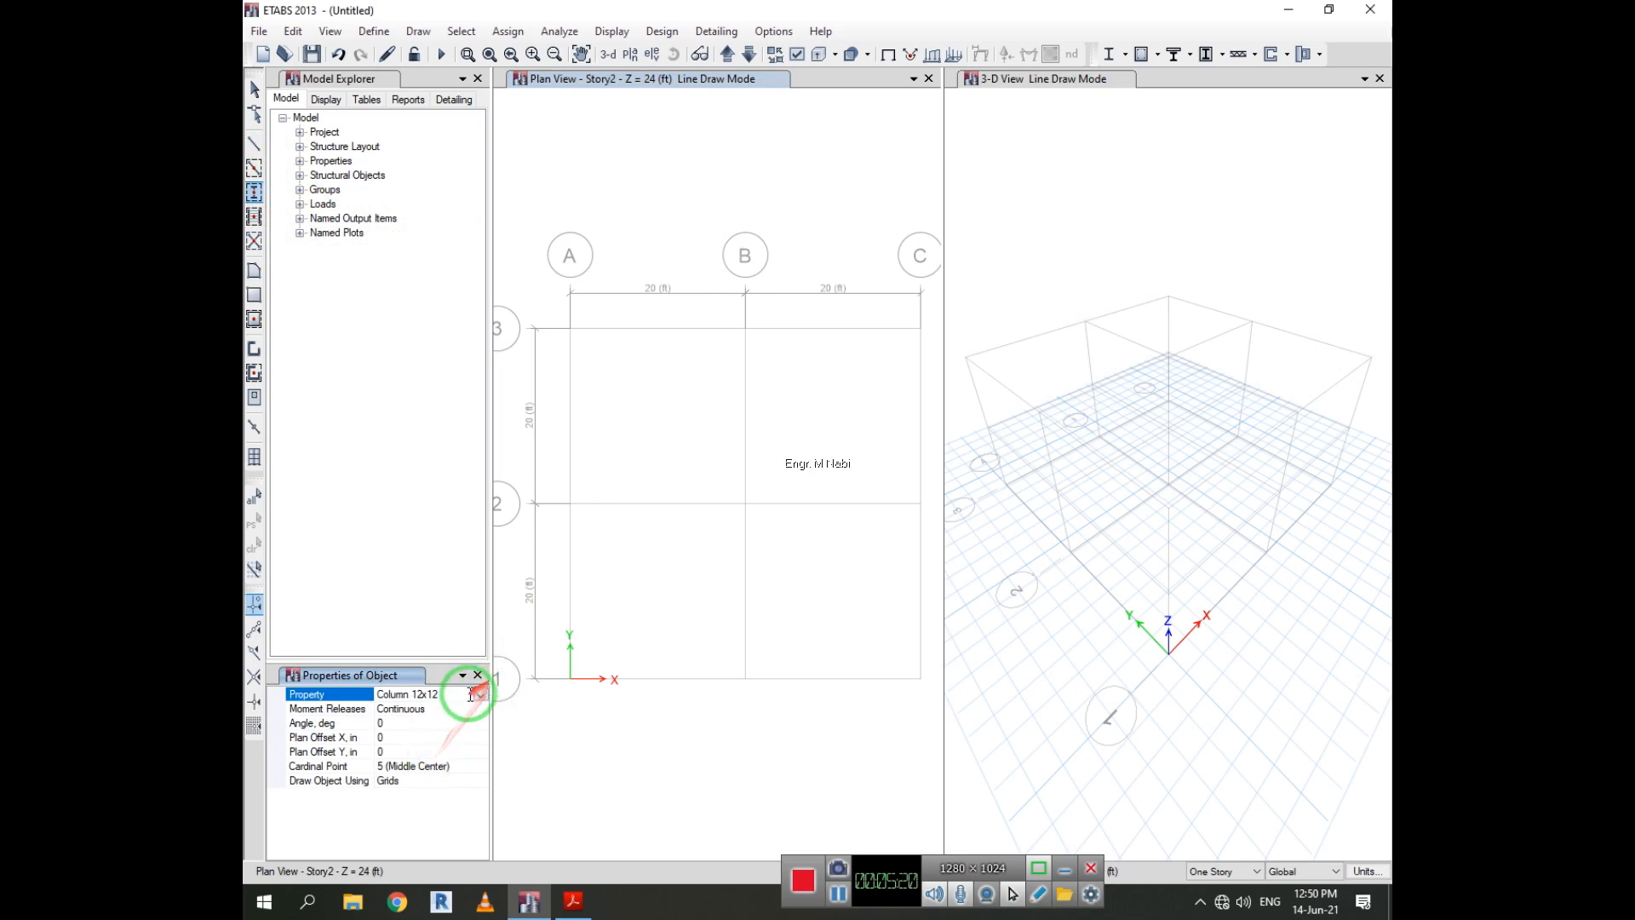
left_click(439, 766)
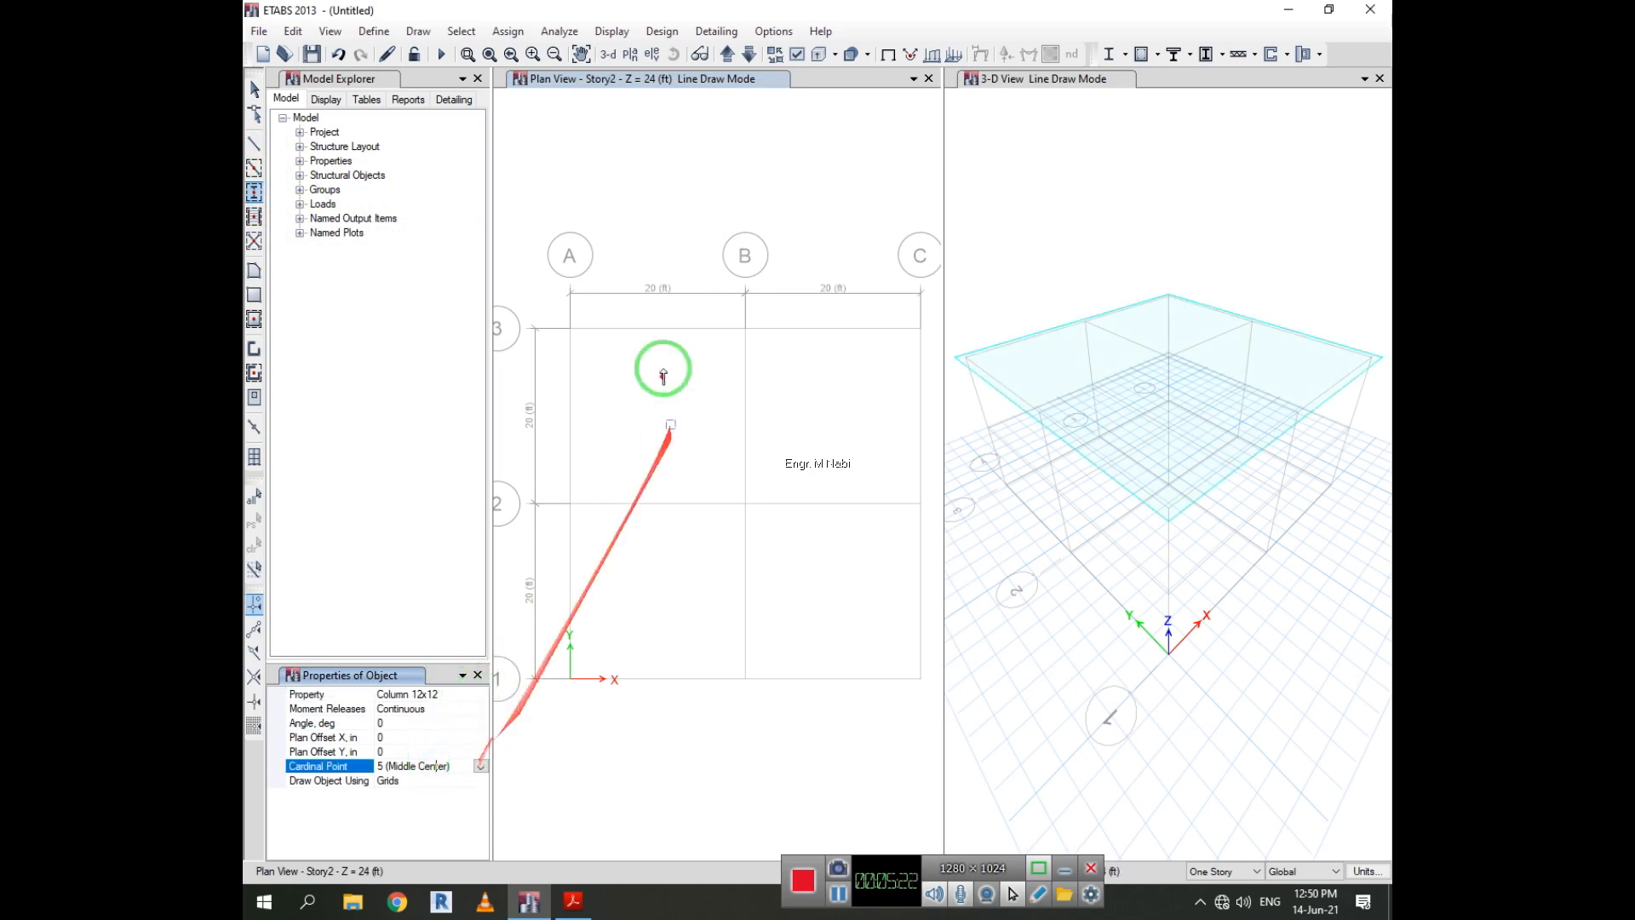
left_click_drag(562, 316, 933, 704)
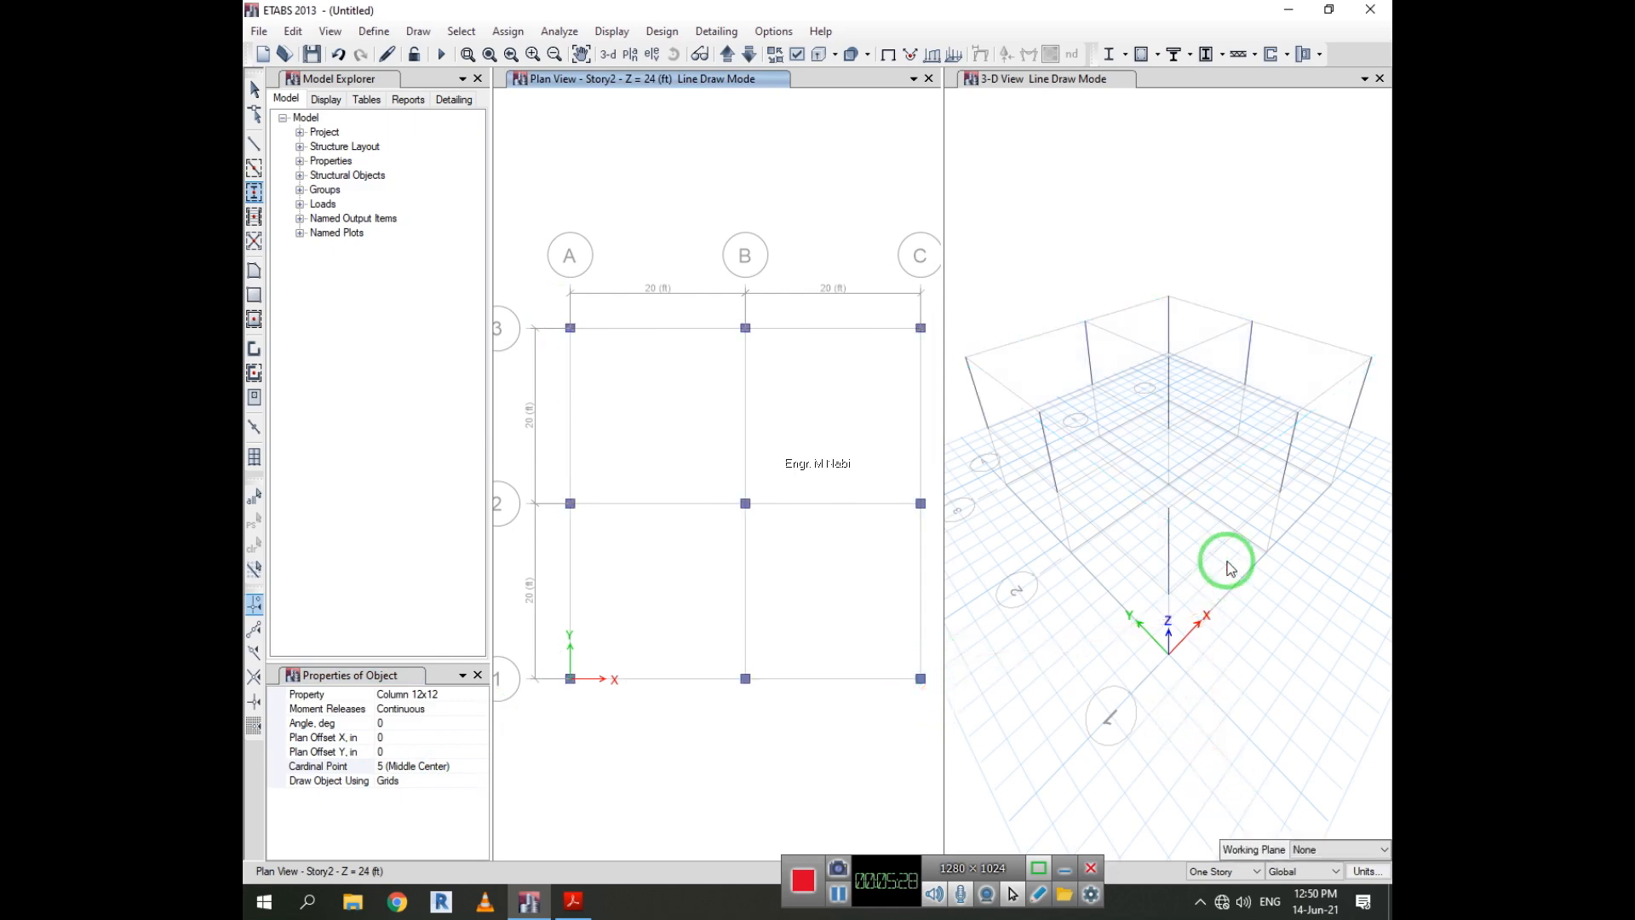
Undo the single-story columns and redraw them at all nine grid intersections for All Stories.
key("ctrl+z")
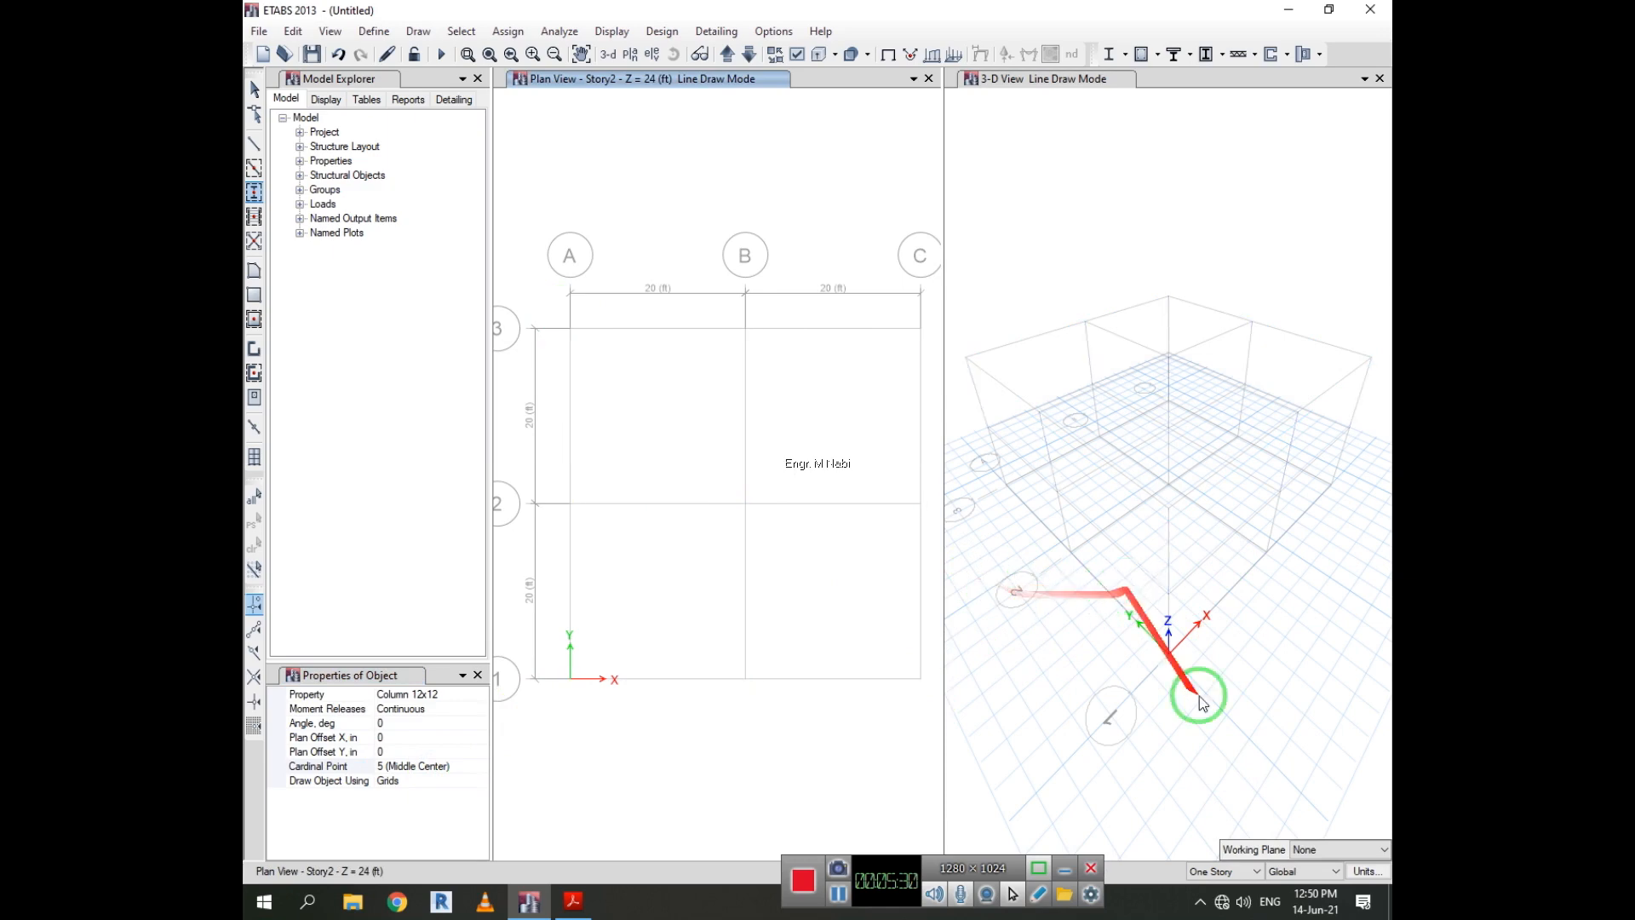
left_click(1230, 878)
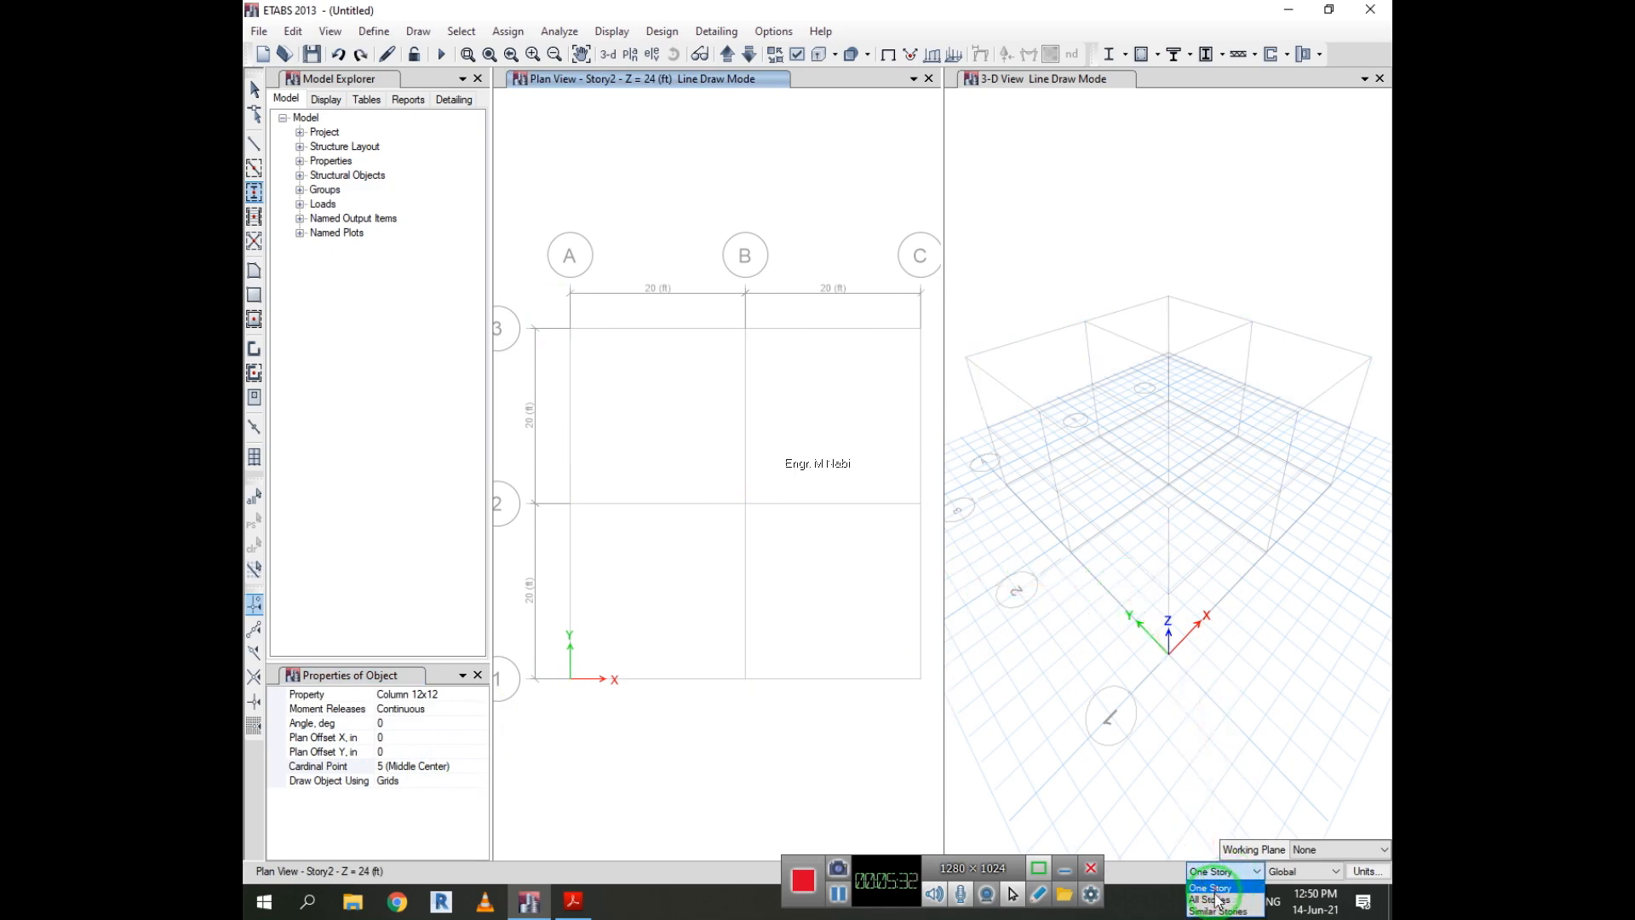
left_click(1211, 900)
left_click_drag(554, 311, 945, 702)
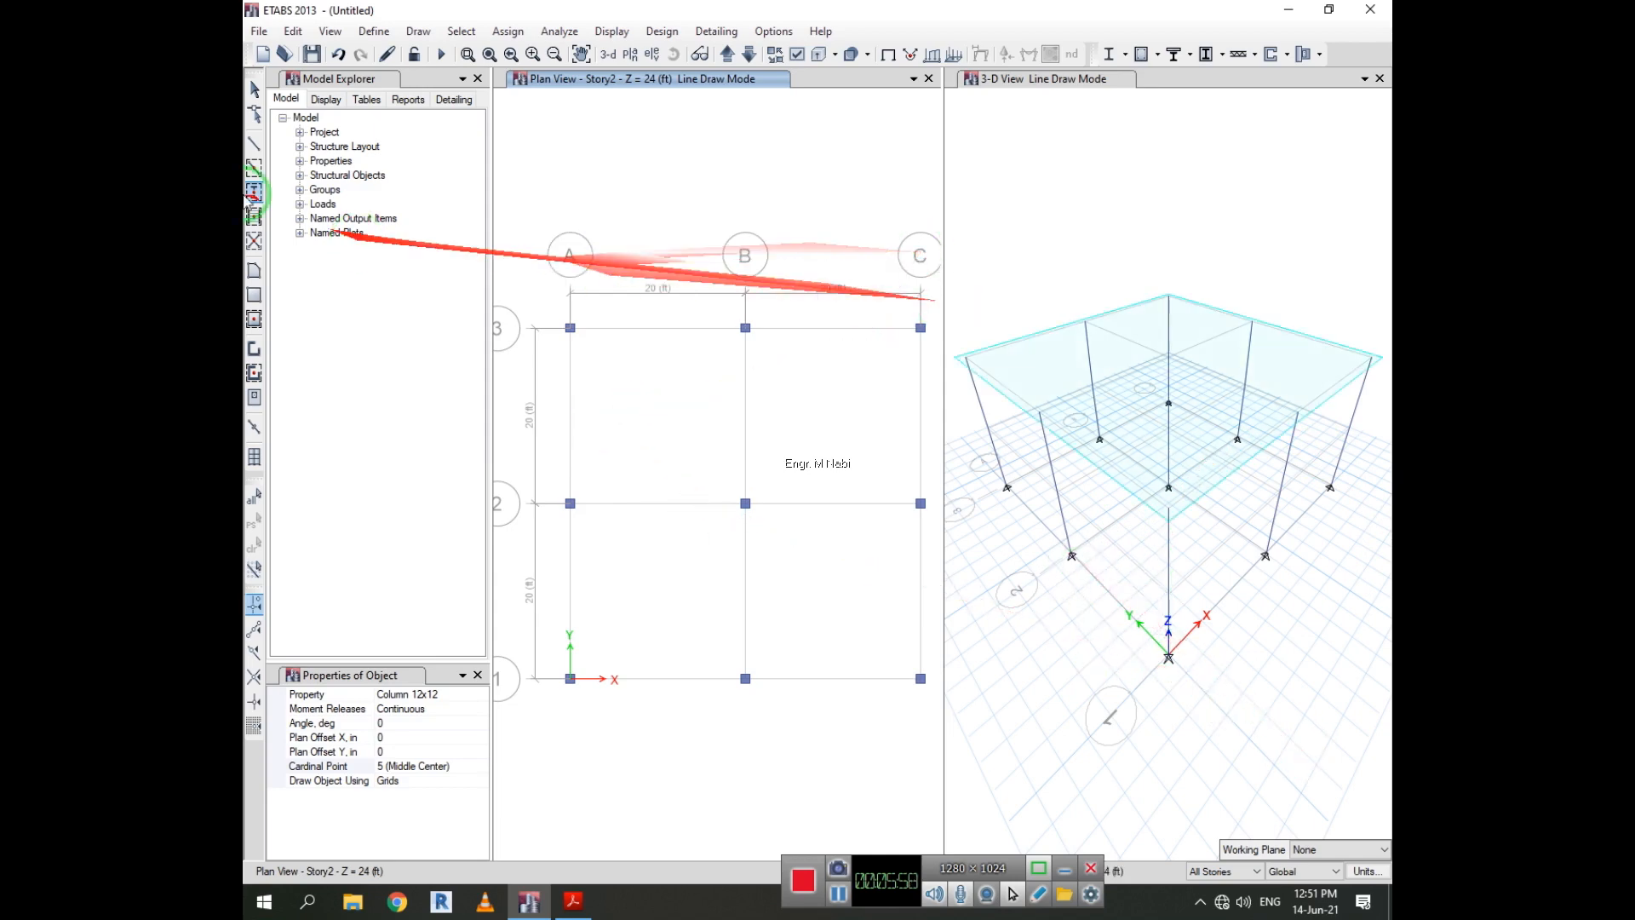
Quick-draw Conc Beam 18 x 12 beams along every grid line on all stories, and show the frames extruded in the 3-D view.
left_click(254, 168)
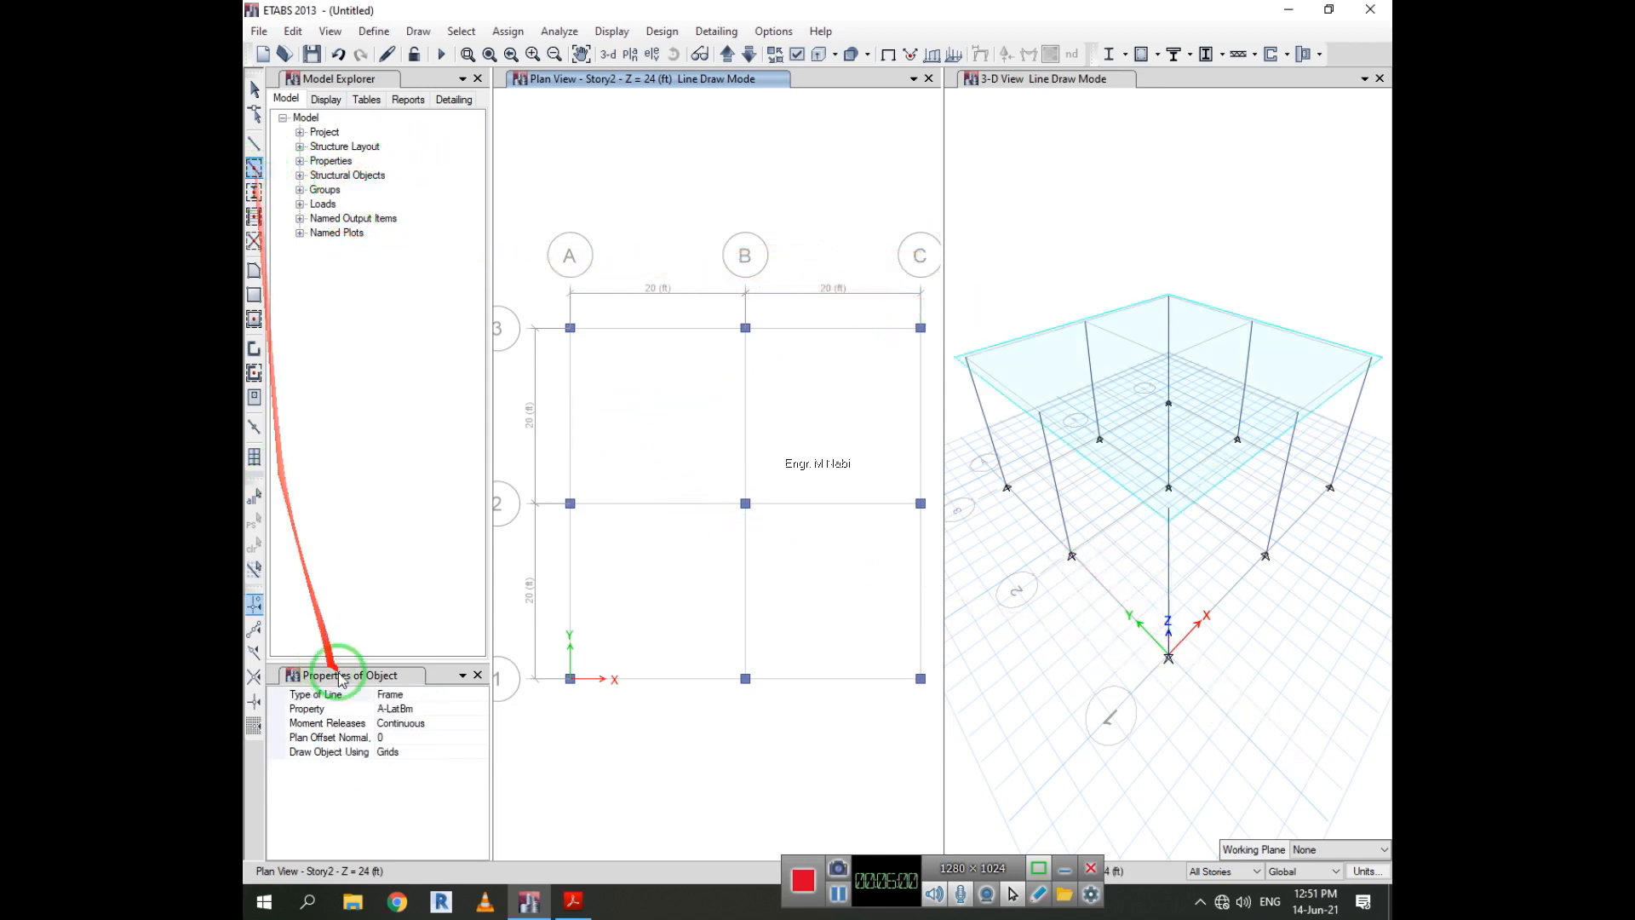
left_click(417, 708)
left_click(480, 709)
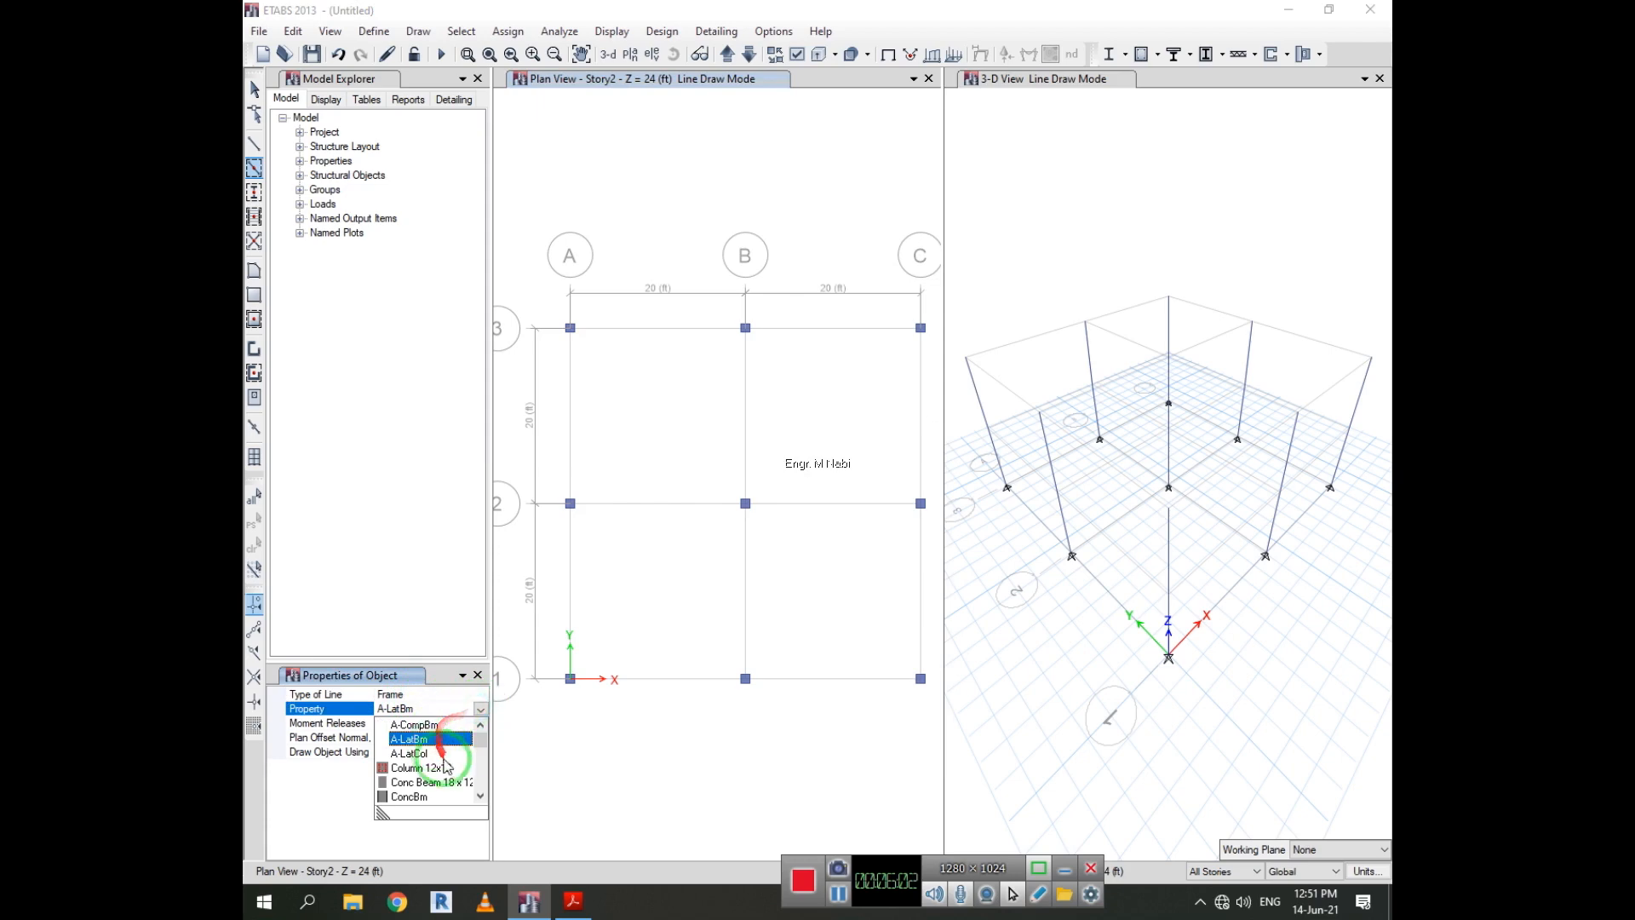
left_click(452, 790)
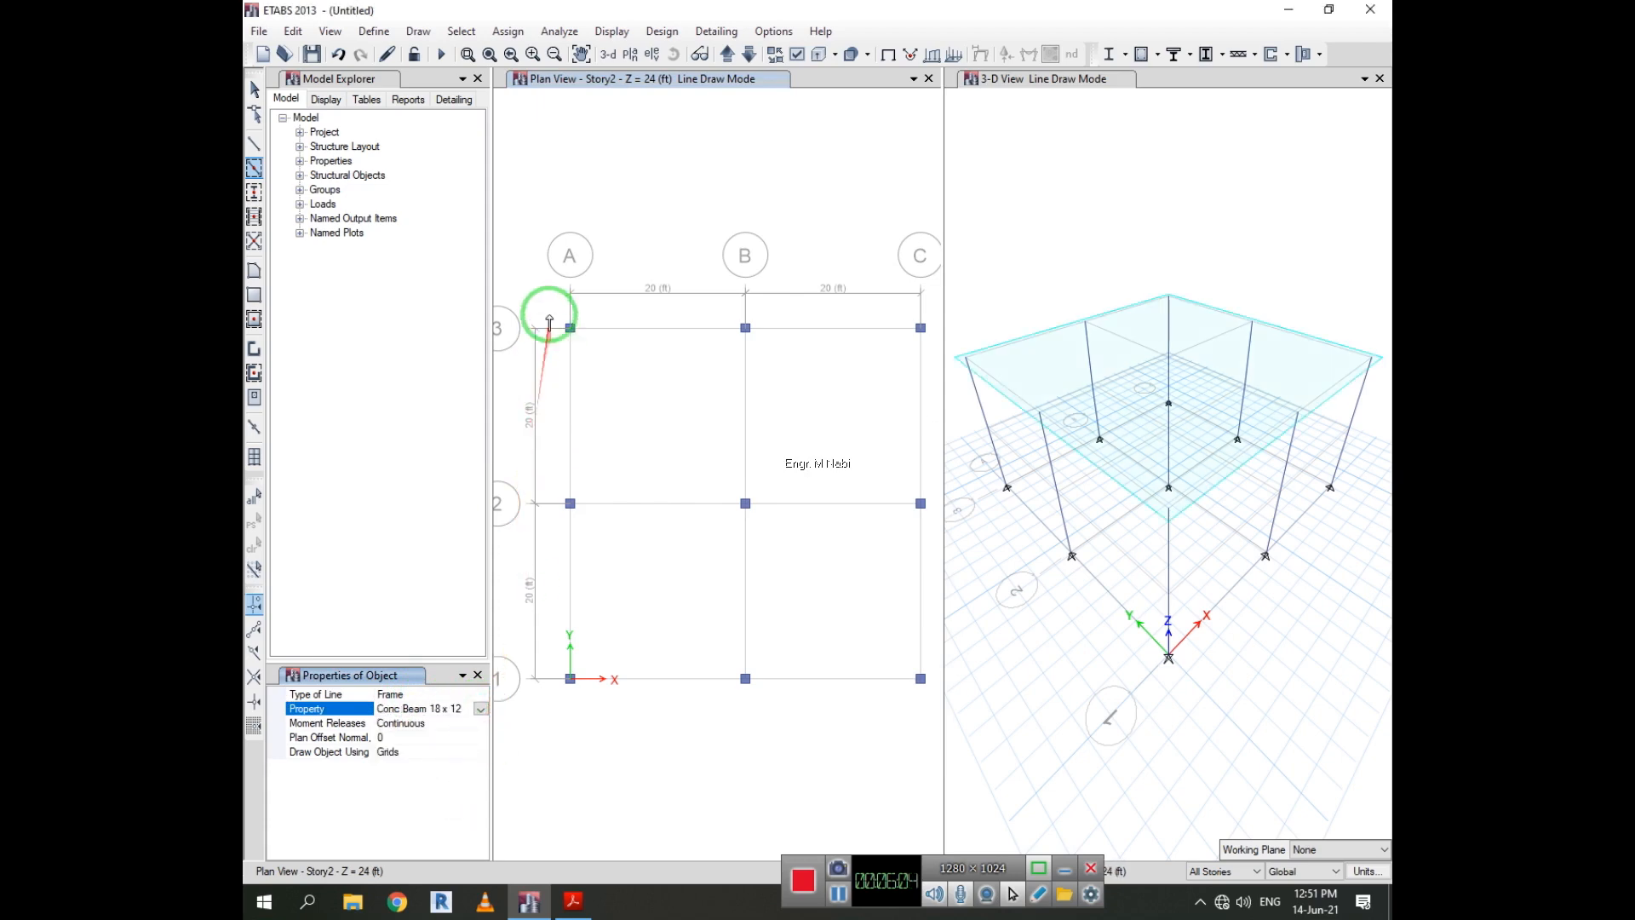
mouse_move(548, 315)
left_mouse_down()
mouse_move(734, 537)
mouse_move(937, 717)
left_mouse_up()
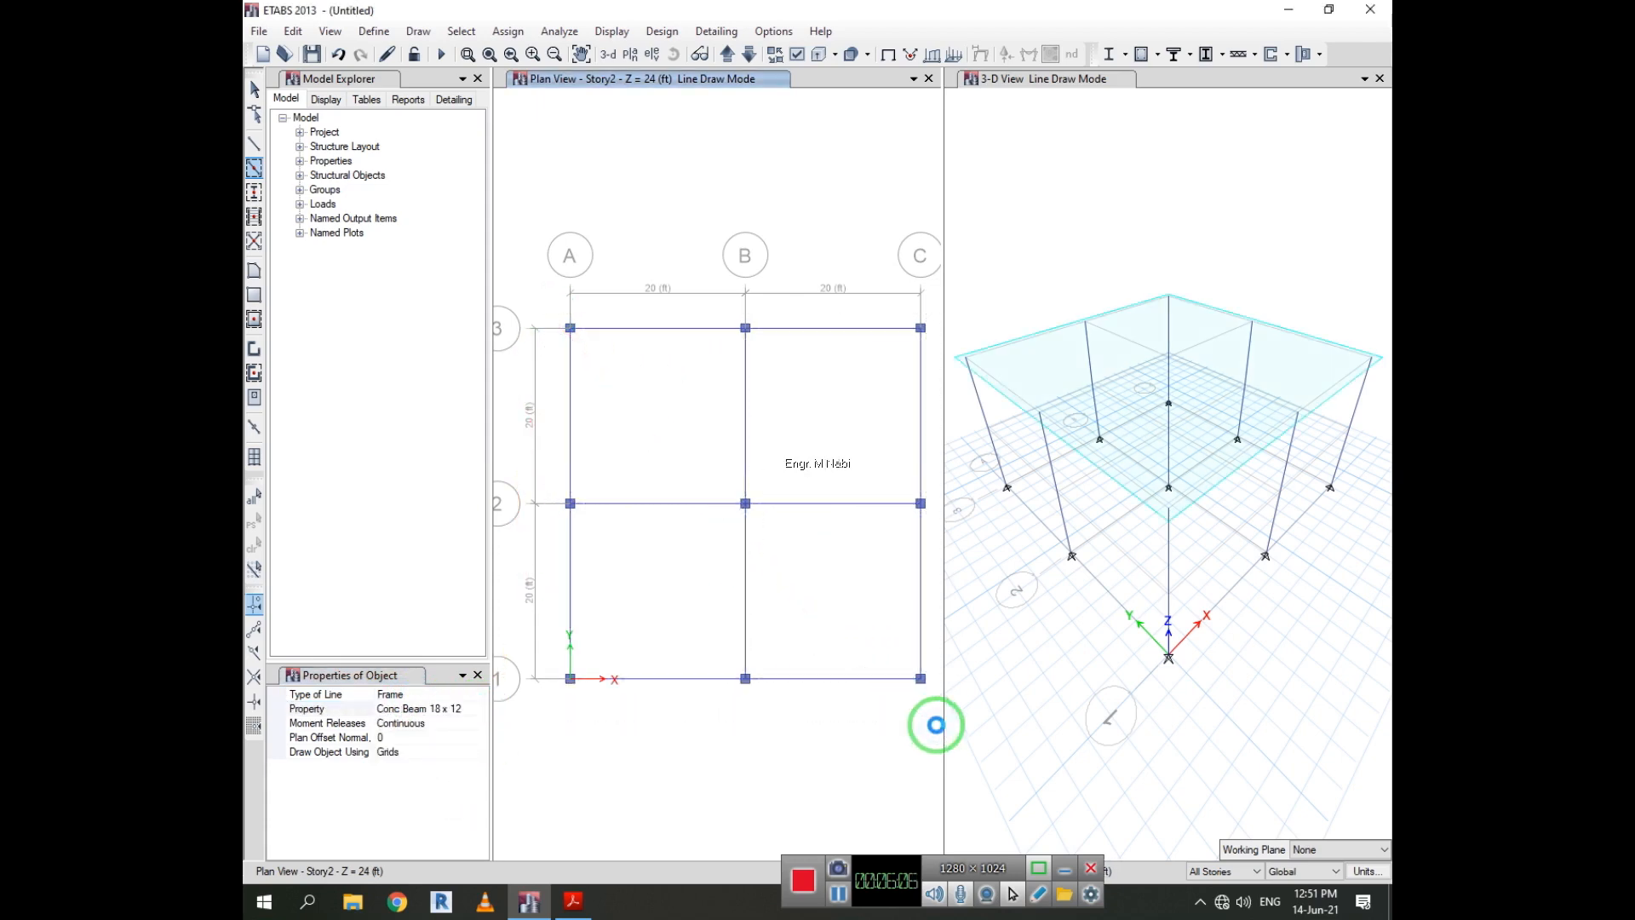
left_click(1255, 211)
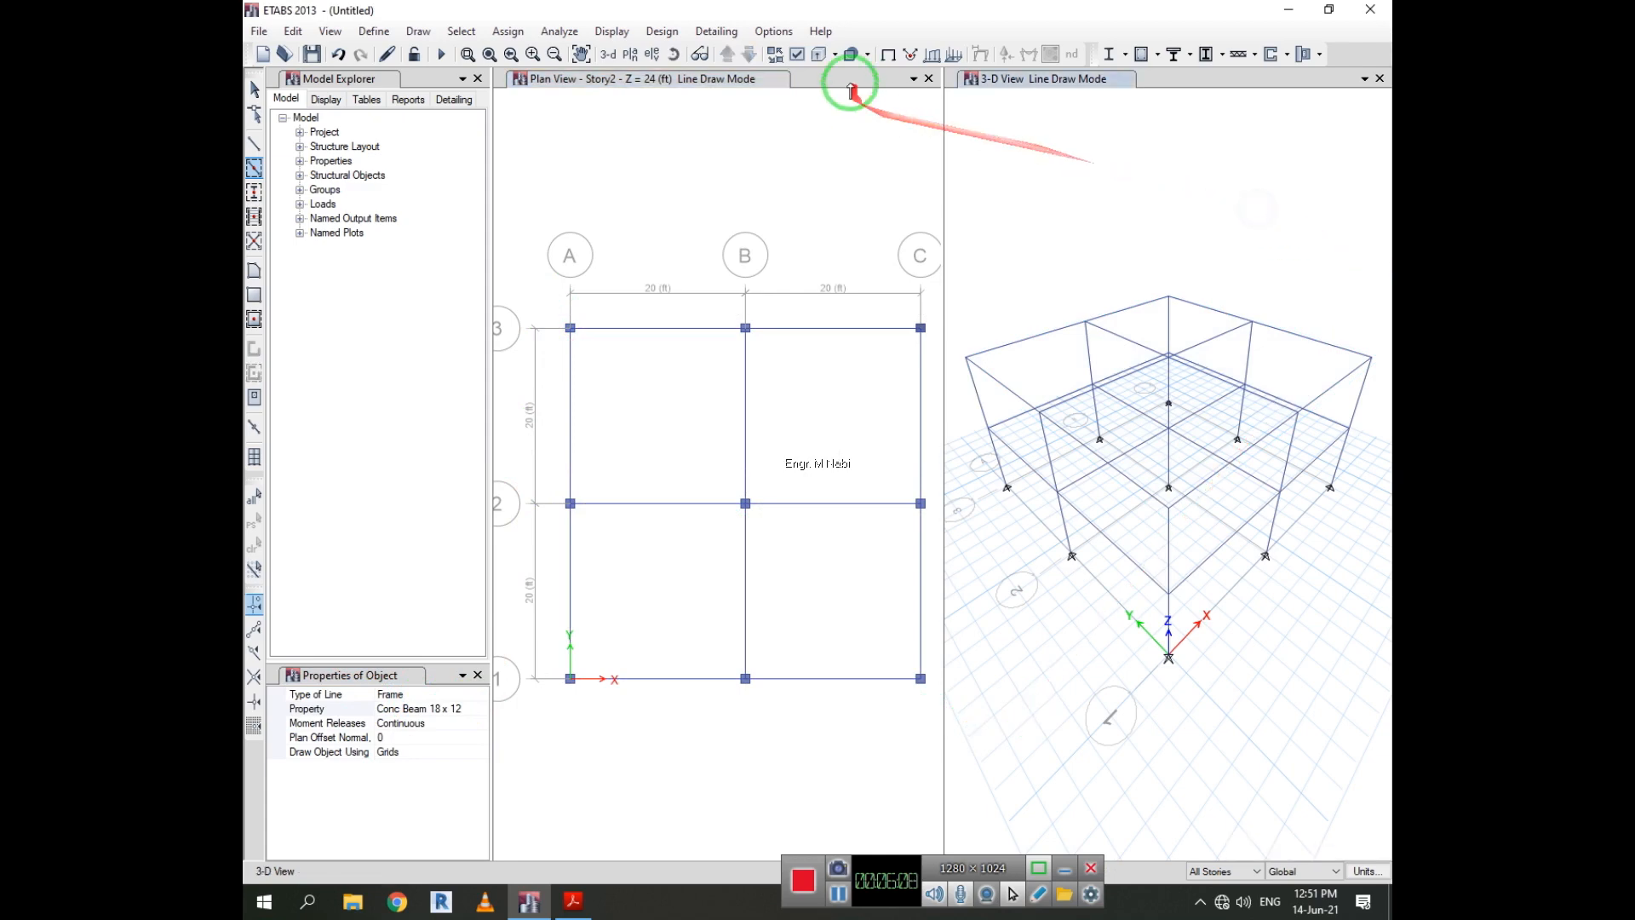
left_click(818, 53)
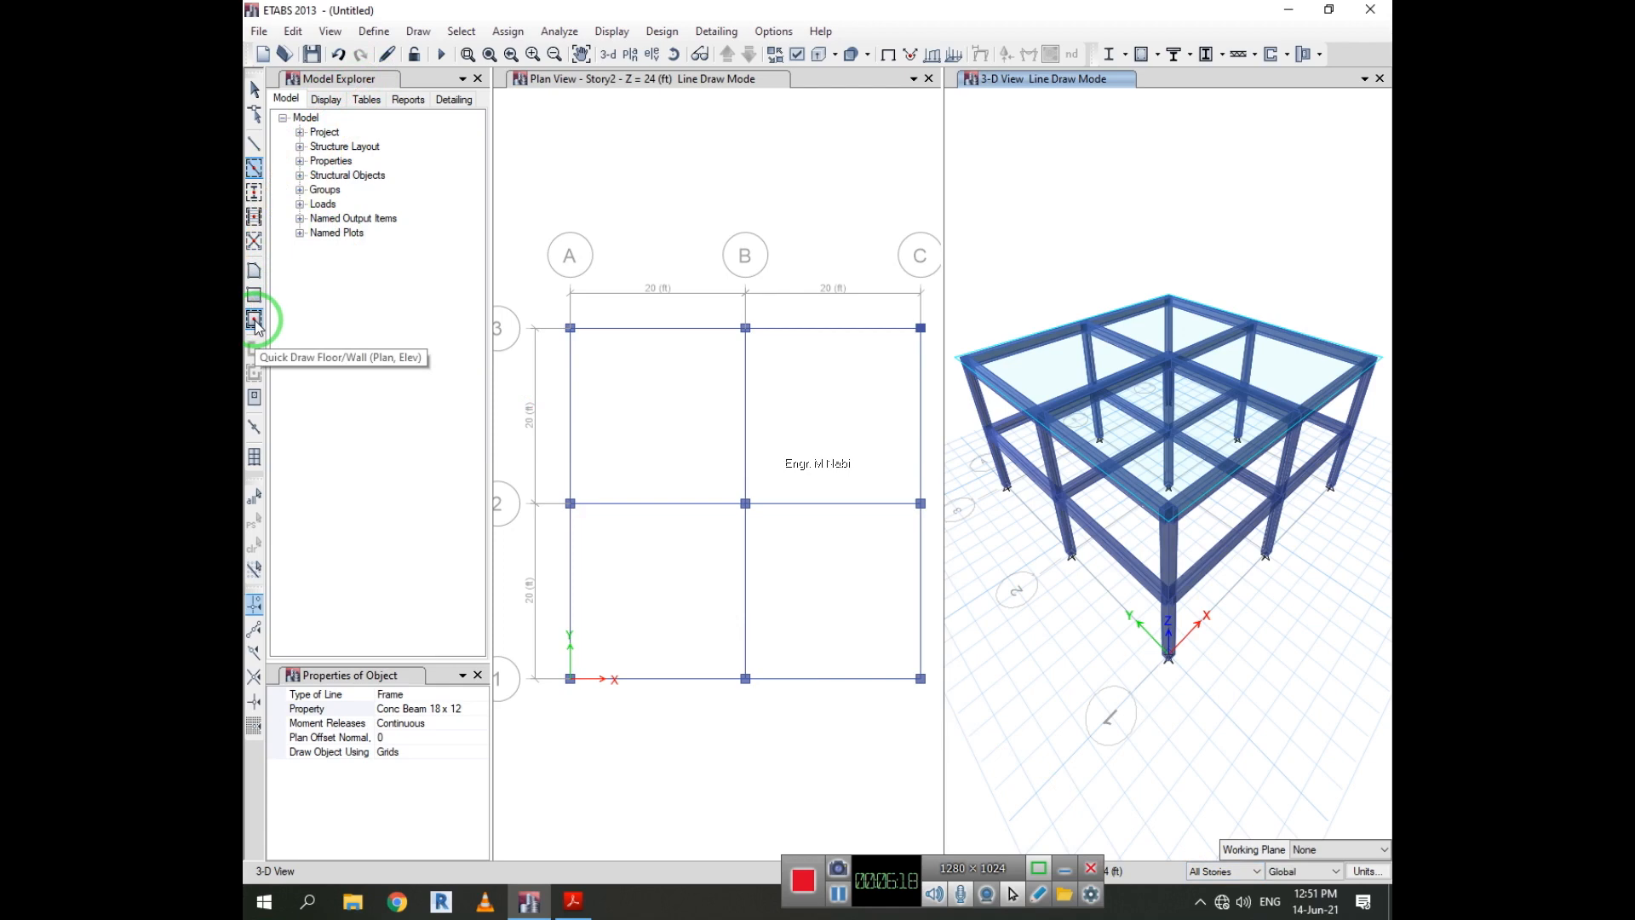
Draw a rectangular Slab 6 inch floor from grid point A-3 to C-1, applied to All Stories.
left_click(255, 321)
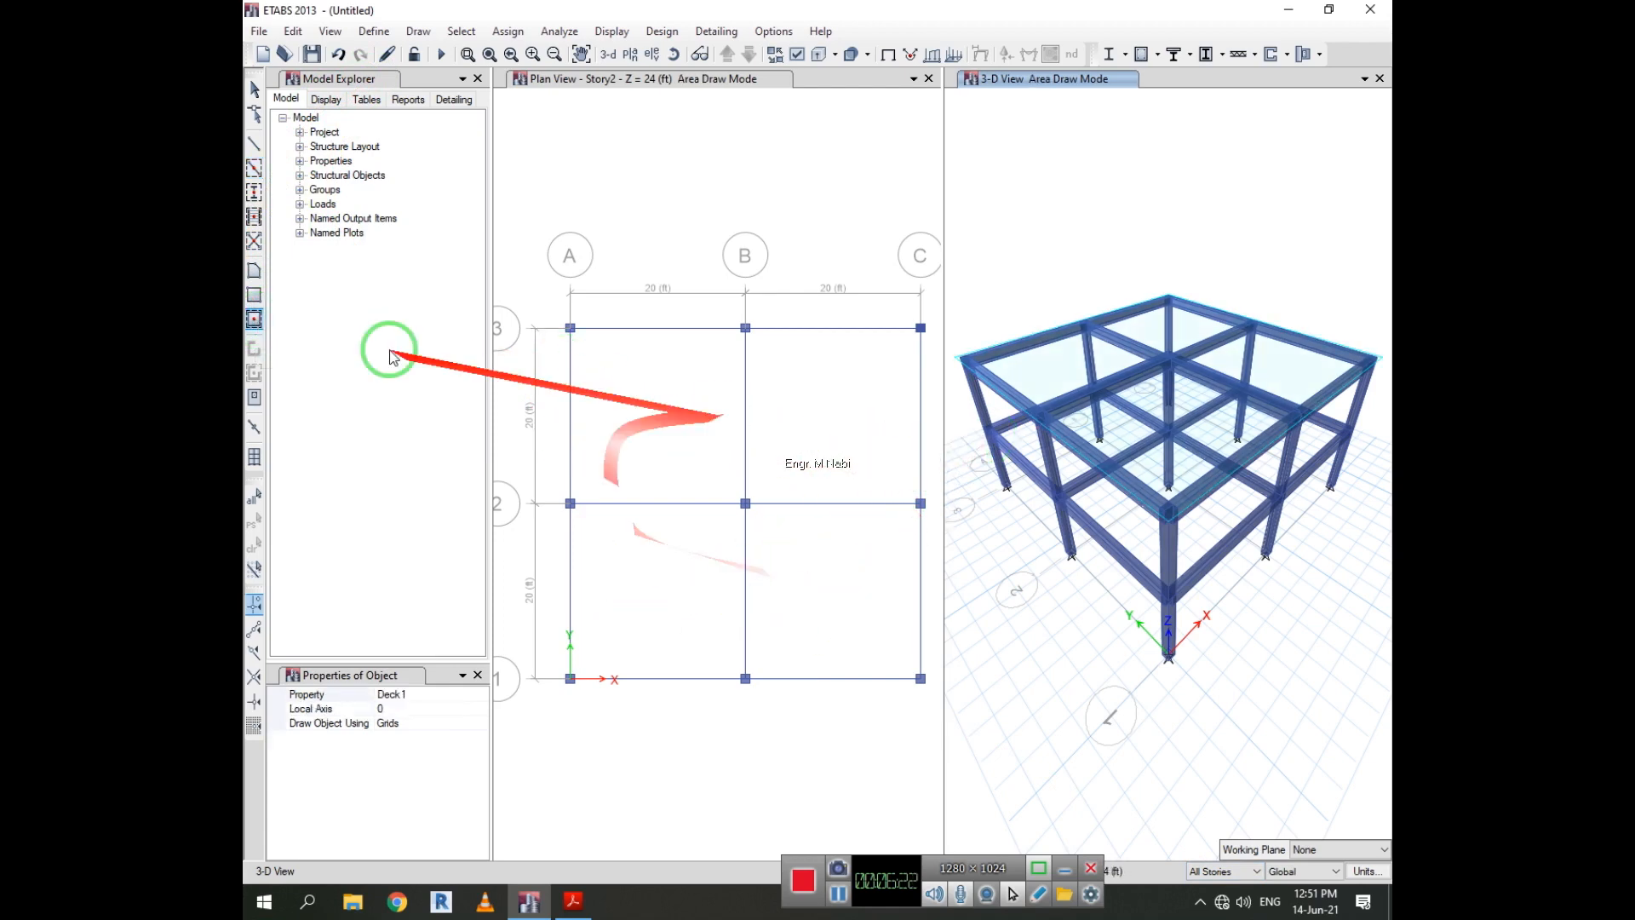
left_click(255, 298)
left_click(573, 333)
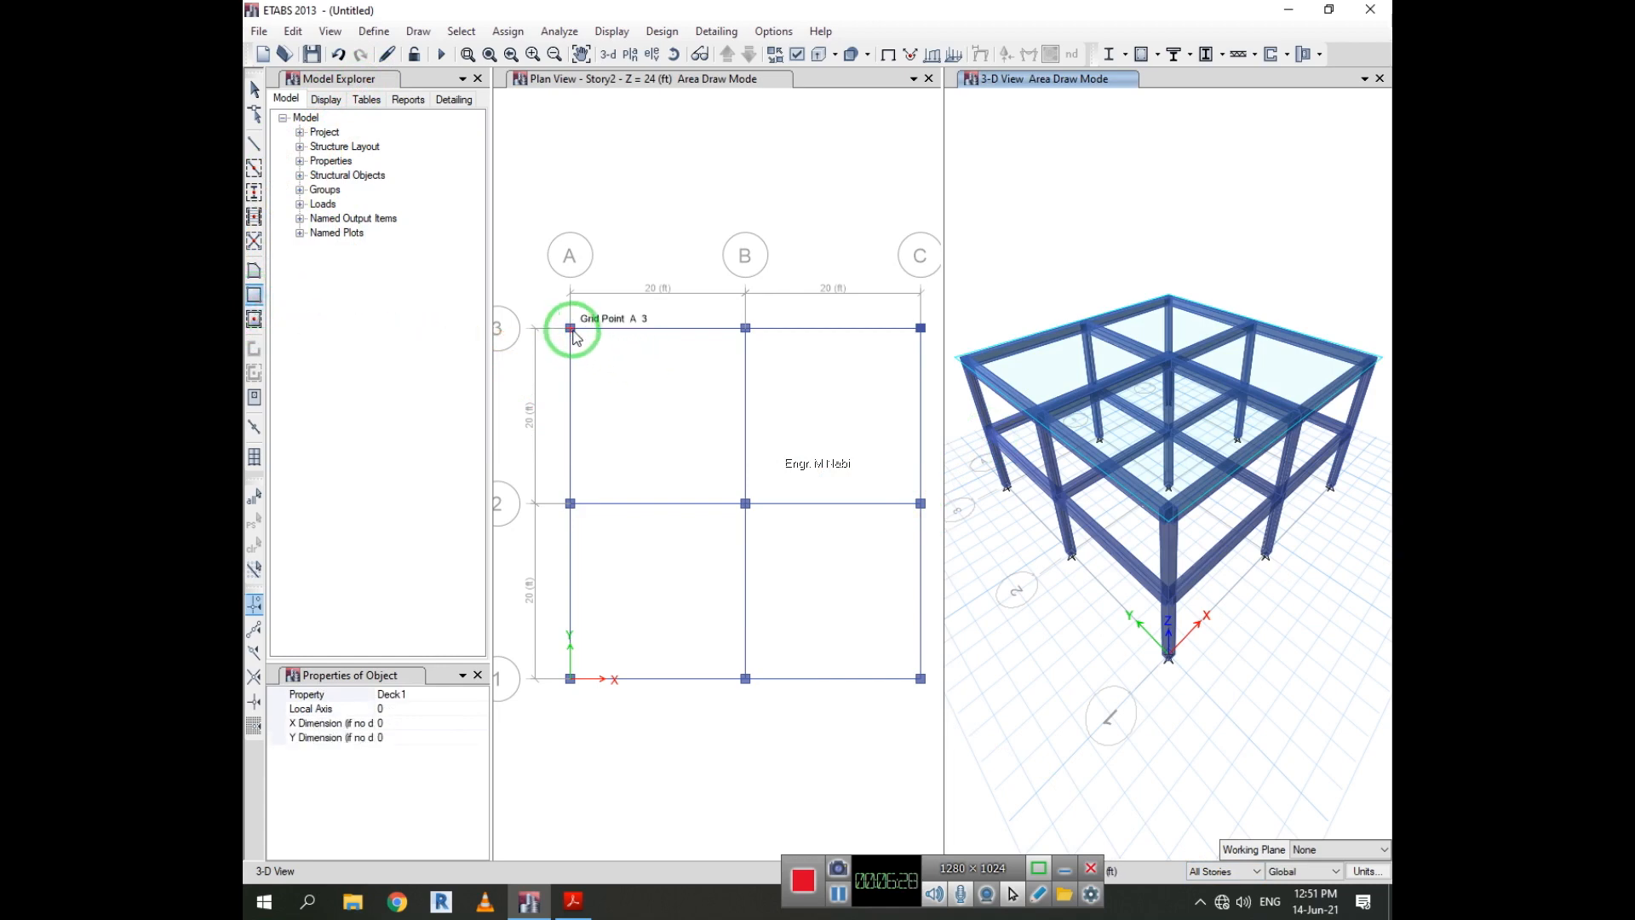
left_click(477, 699)
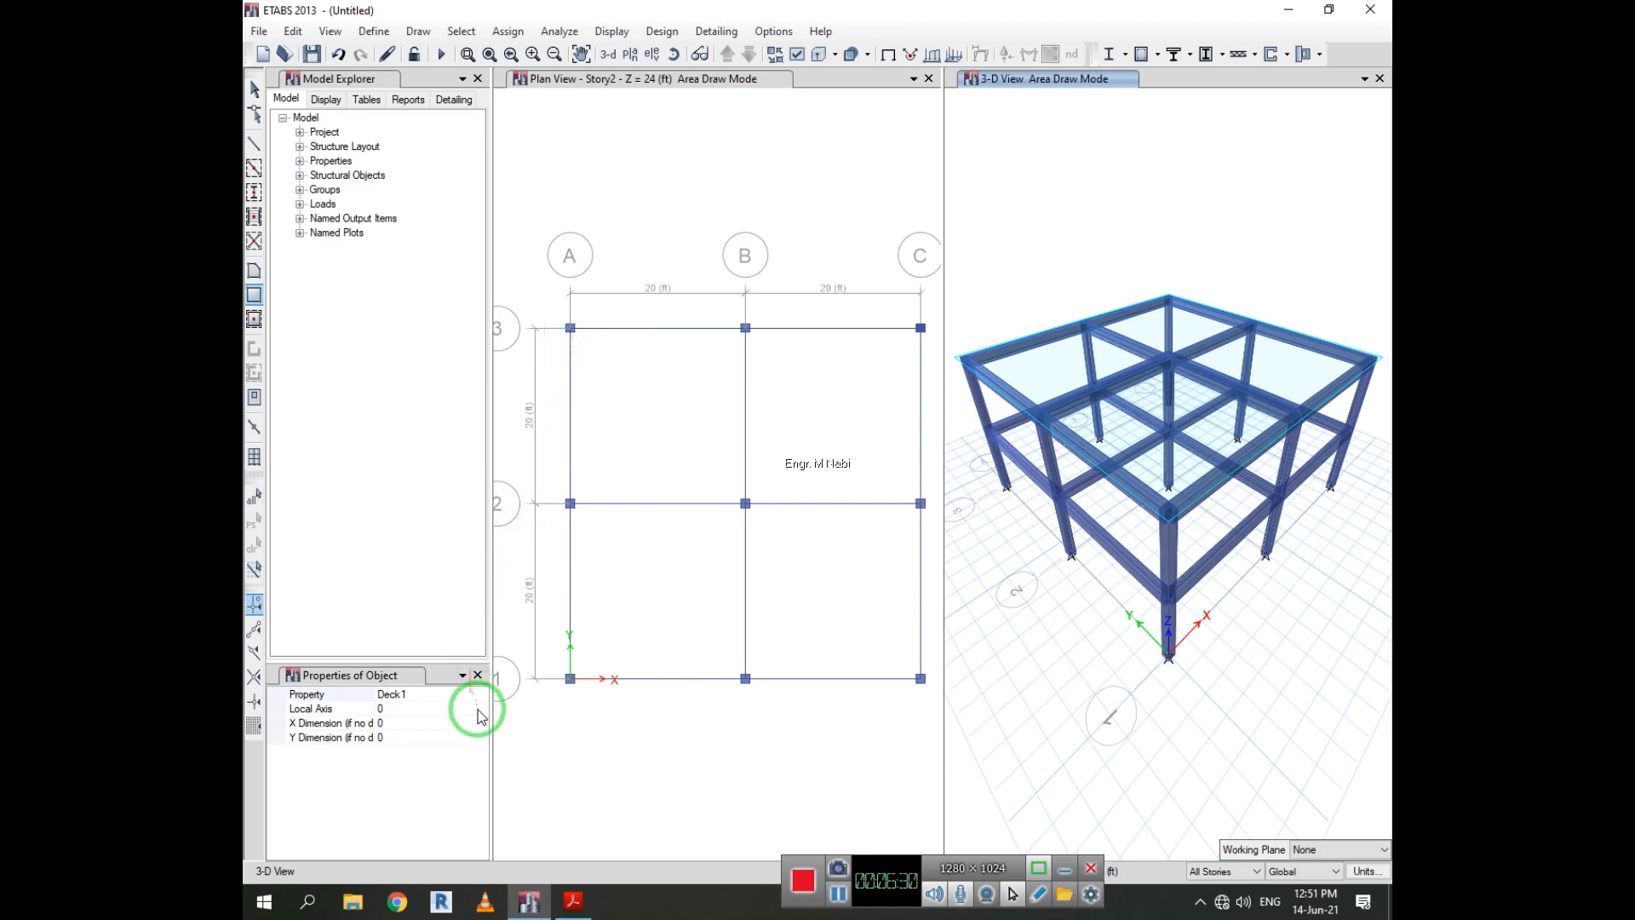
left_click(479, 697)
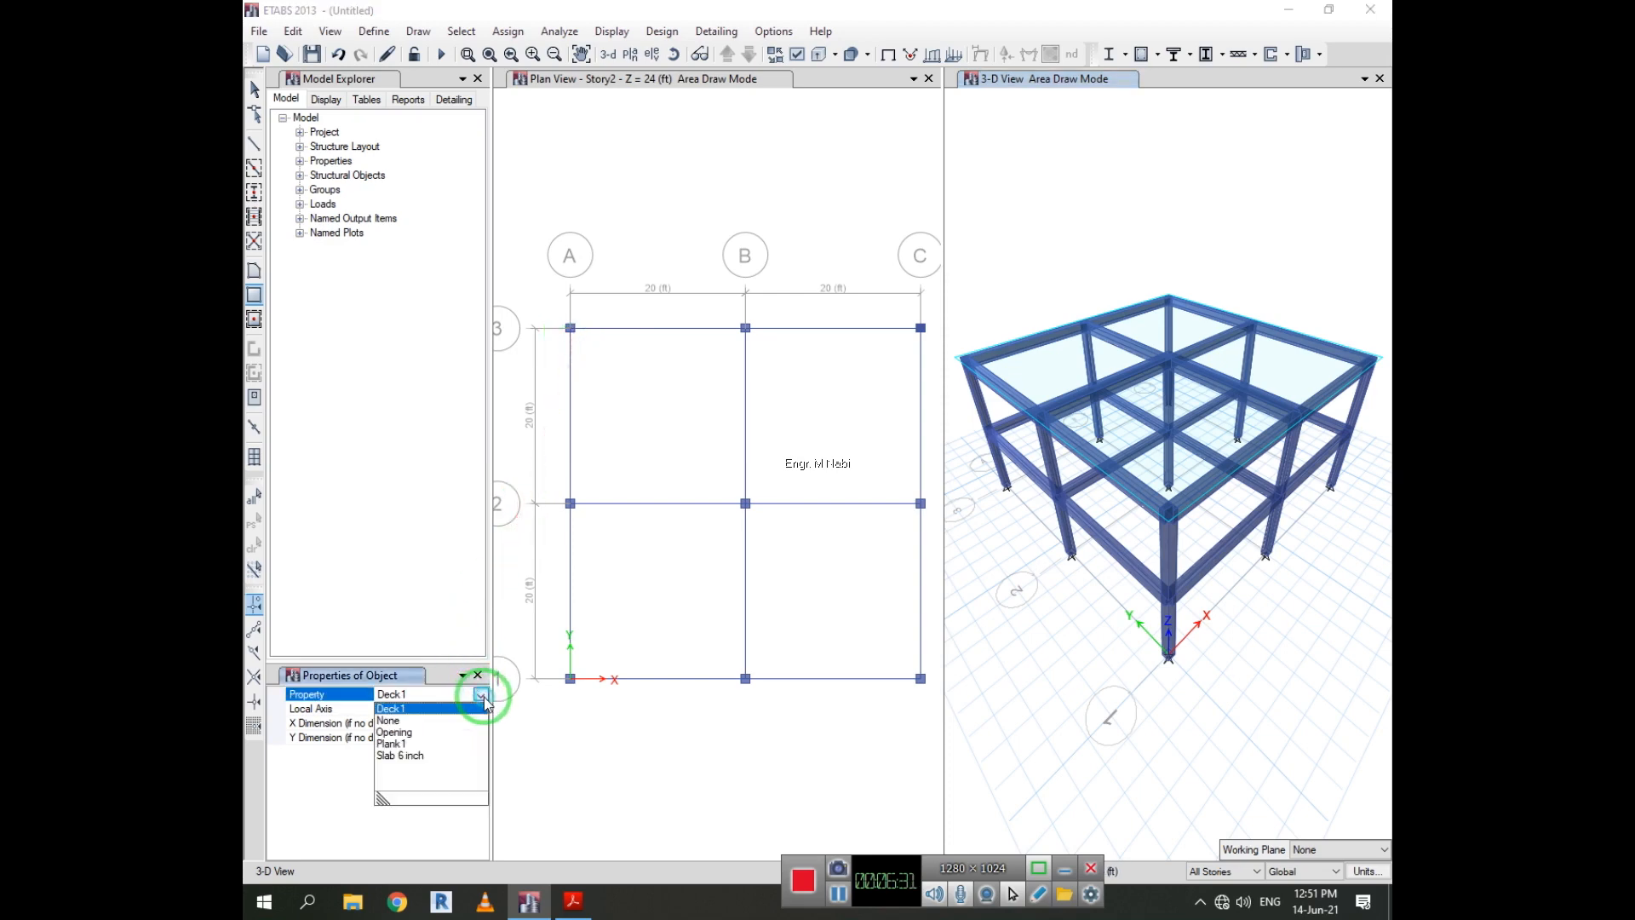
left_click(433, 757)
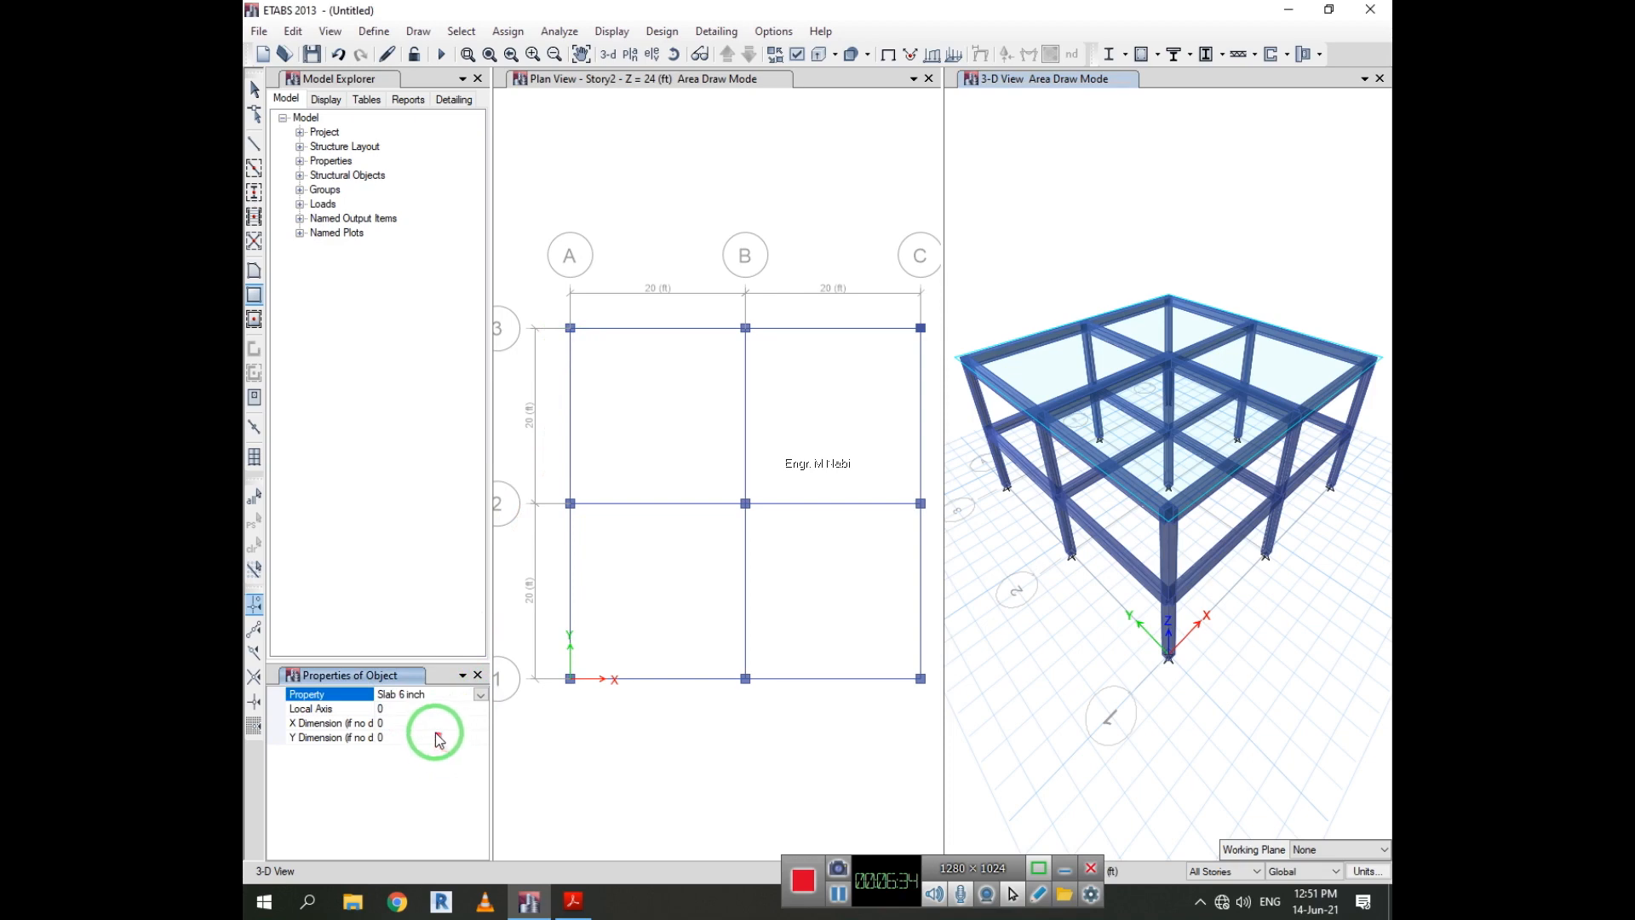
left_click(571, 329)
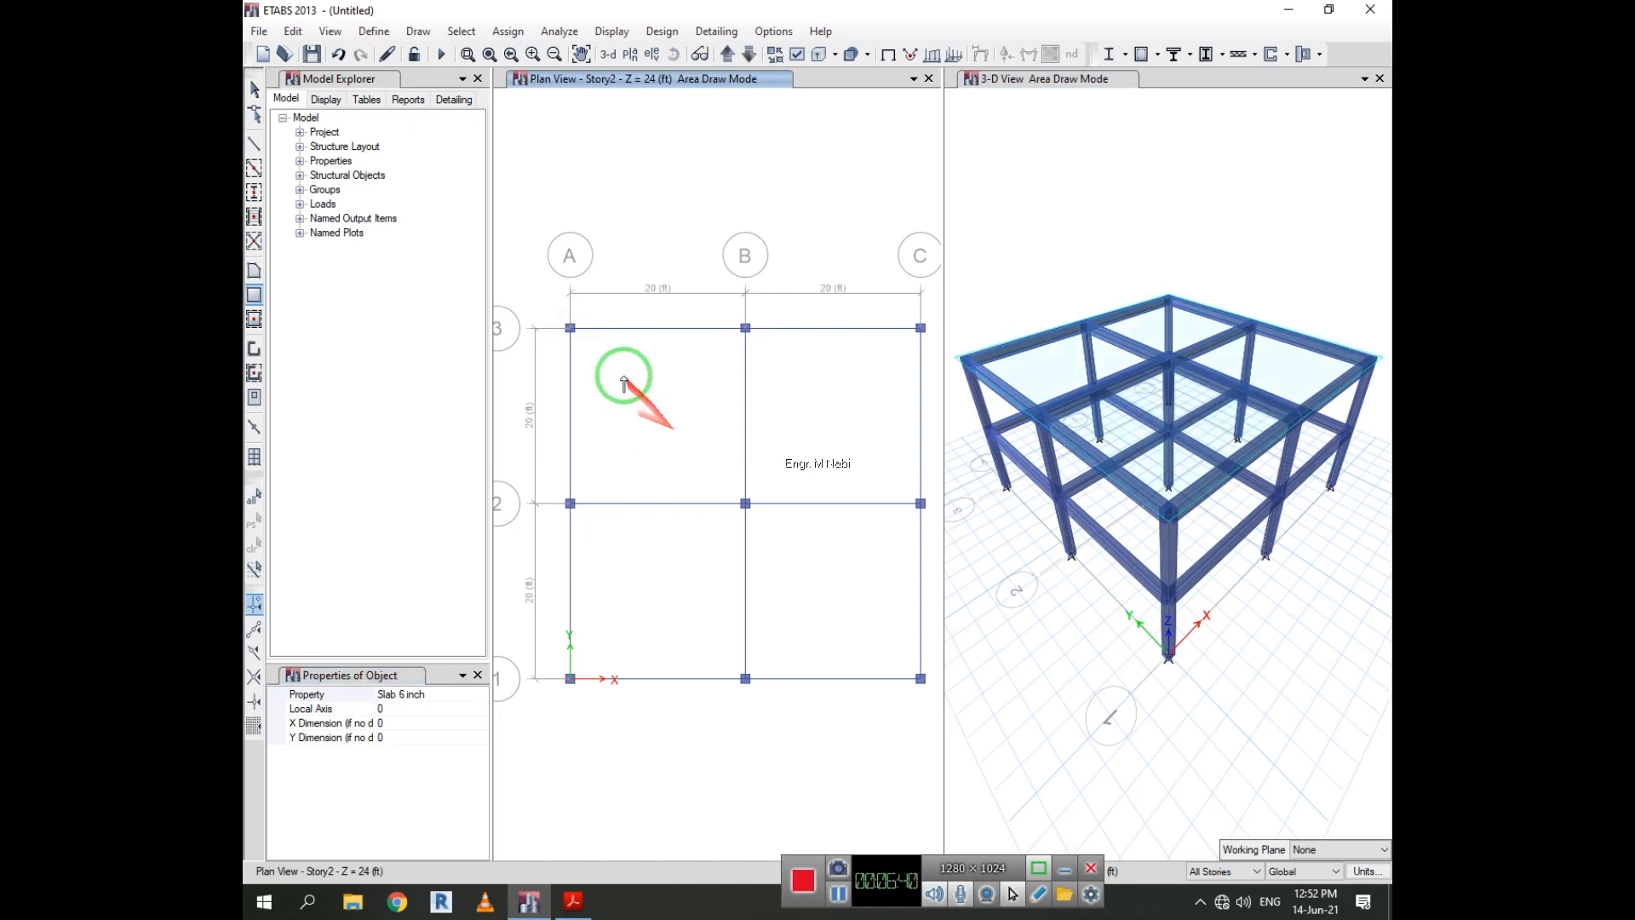
left_click(571, 328)
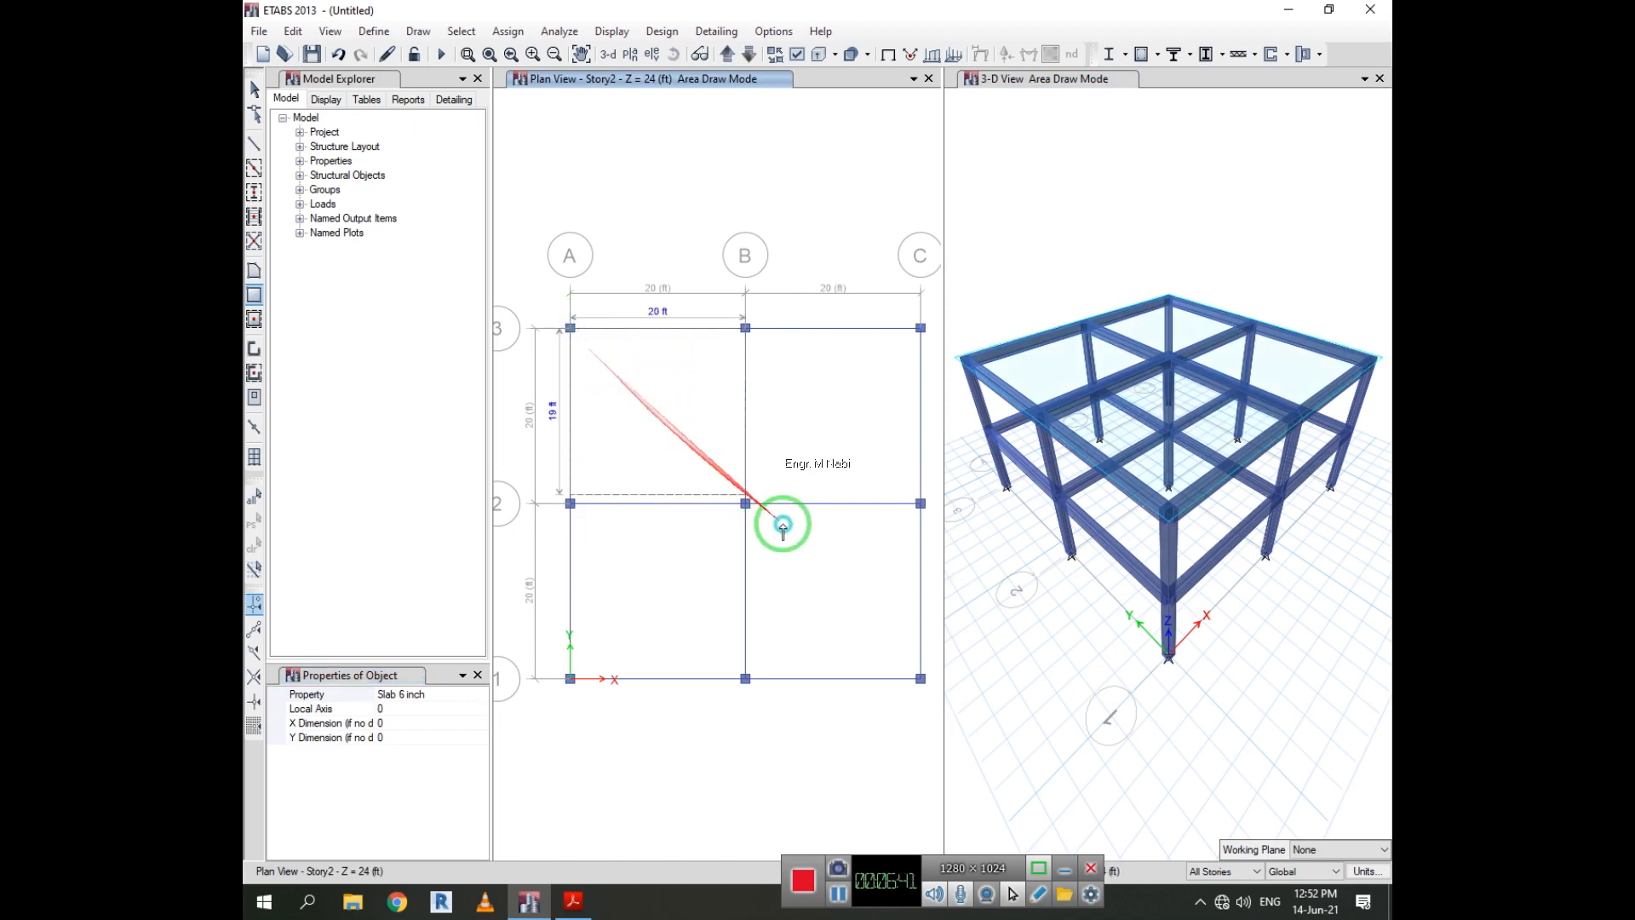
left_click(921, 678)
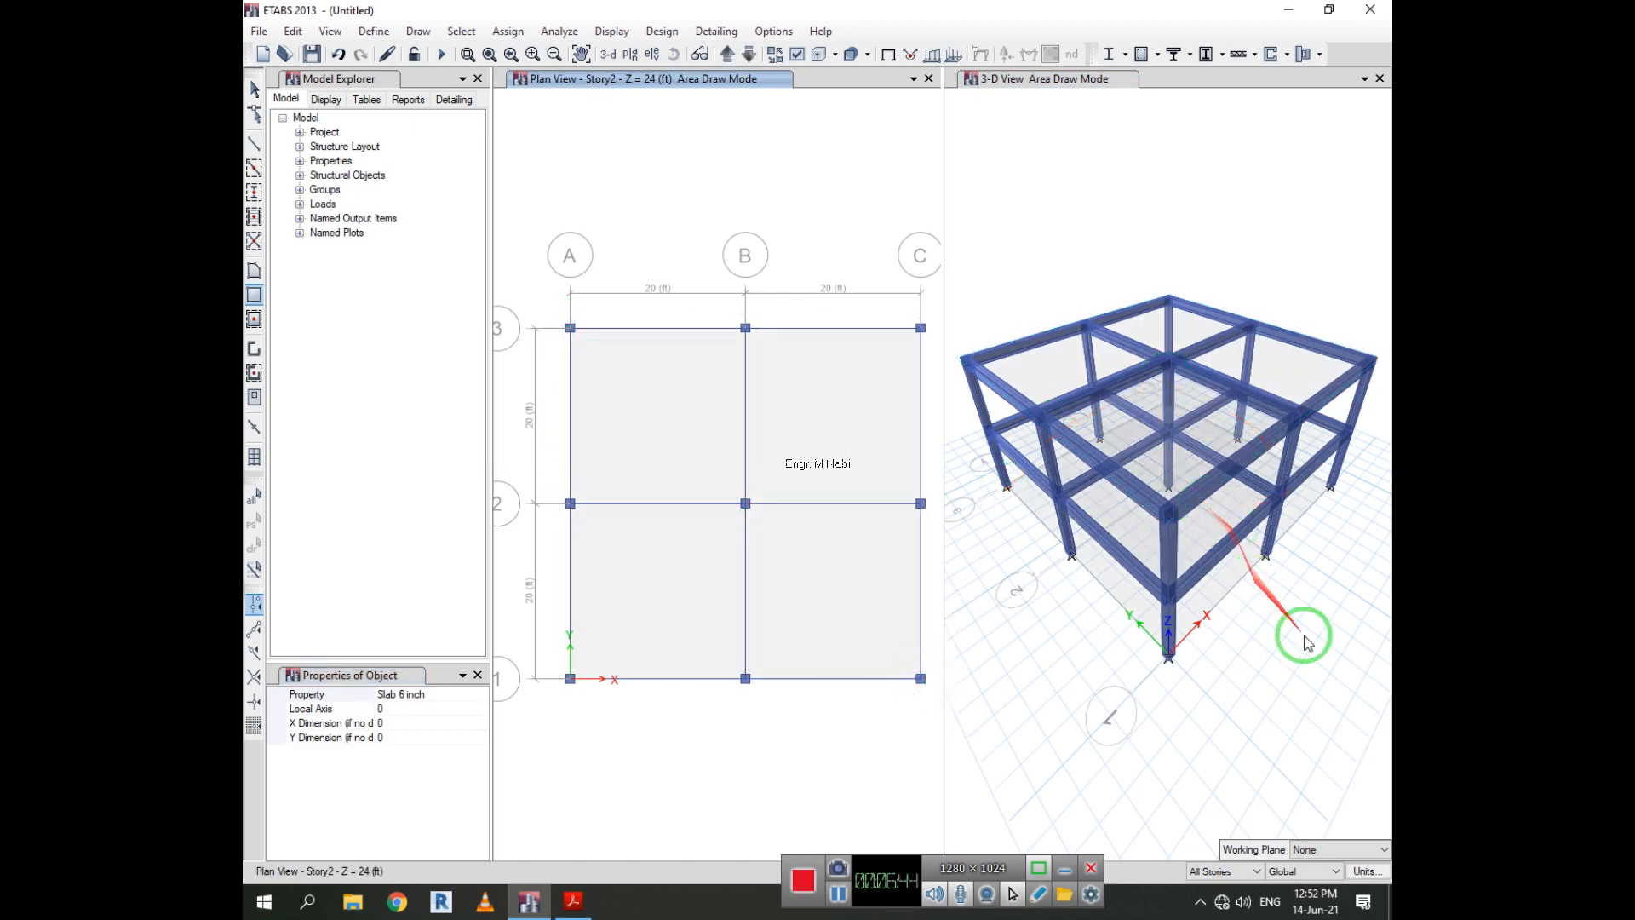
key("Escape")
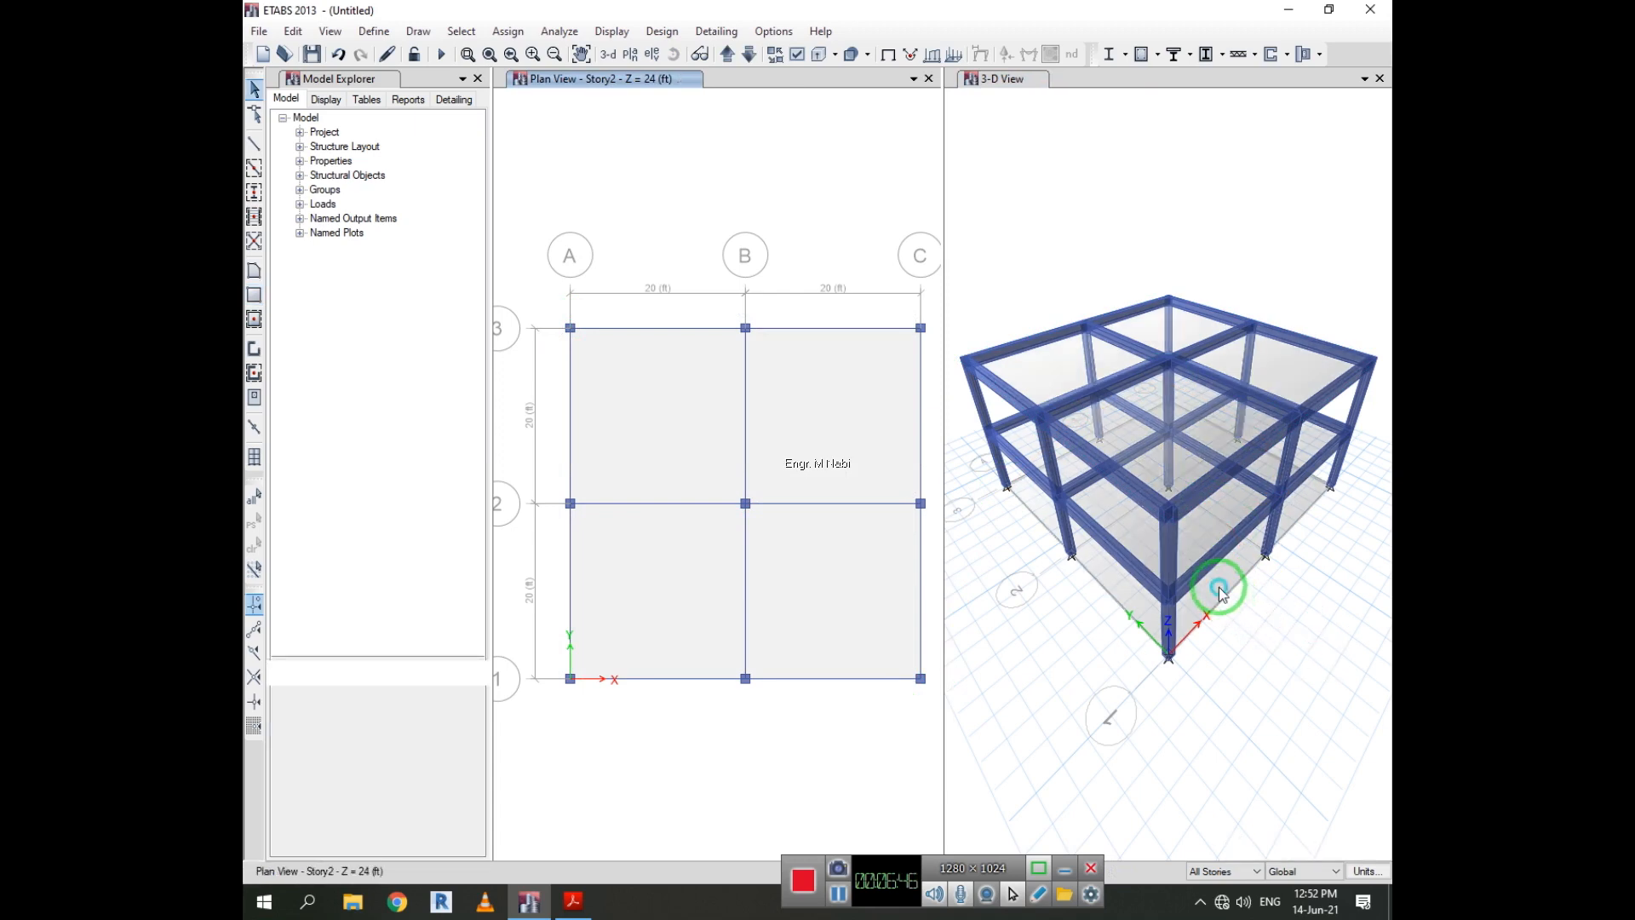
Try to delete the base-level slab with All Stories active, and undo the deletion.
left_click(1242, 608)
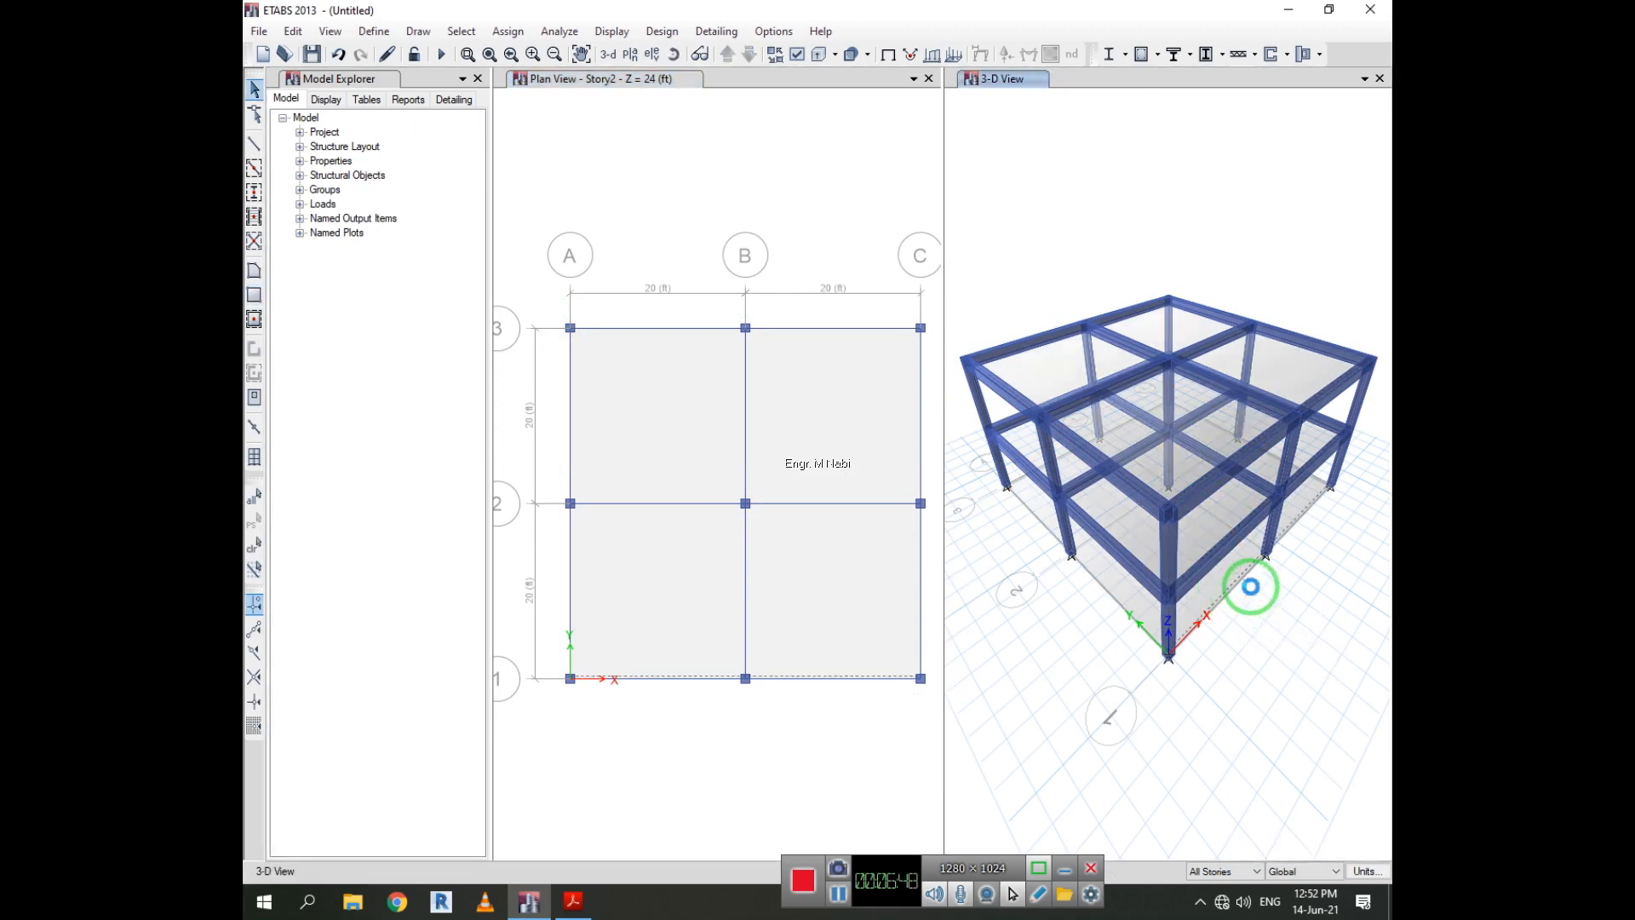
left_click(1251, 586)
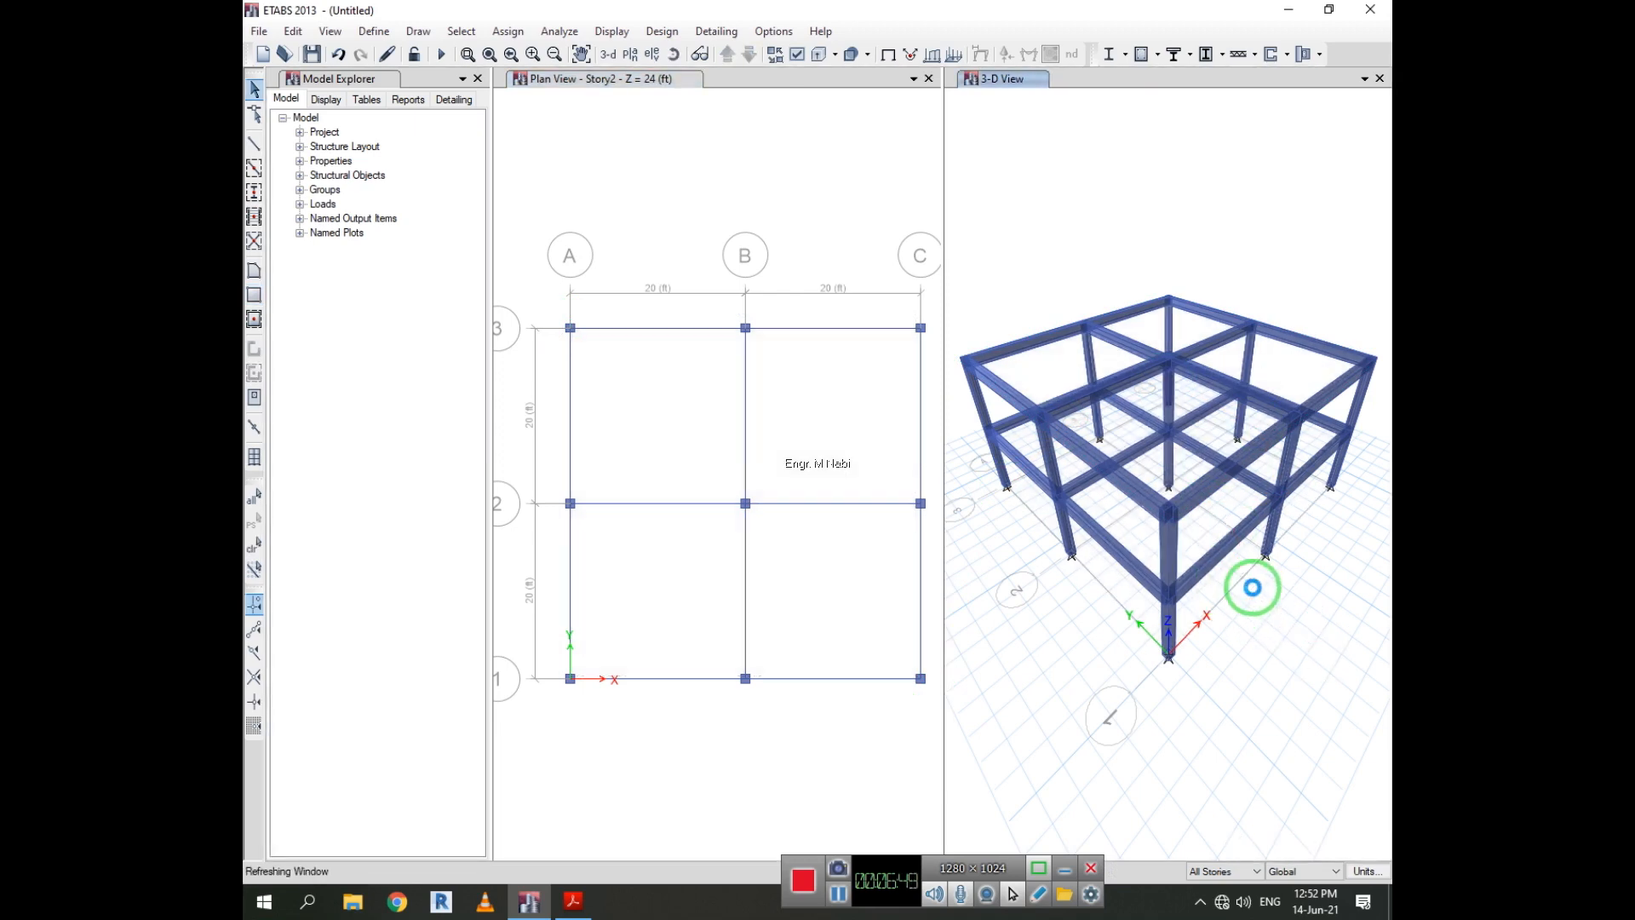
left_click(1180, 534)
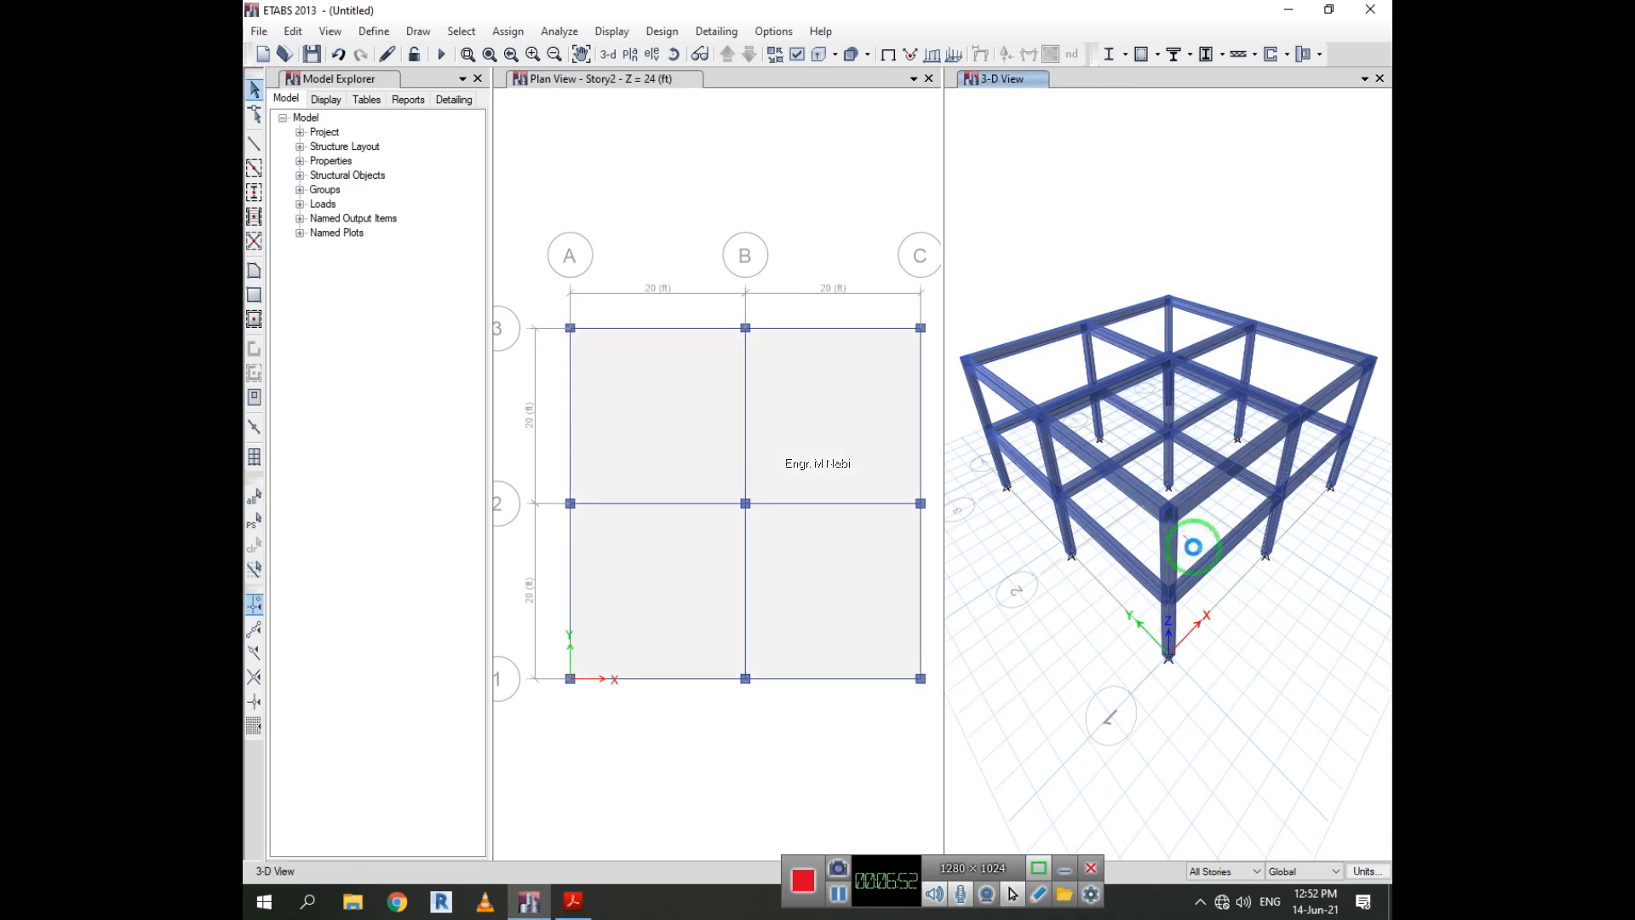
Limit editing to One Story and delete only the slab at the base level.
left_click(1207, 871)
left_click(1210, 888)
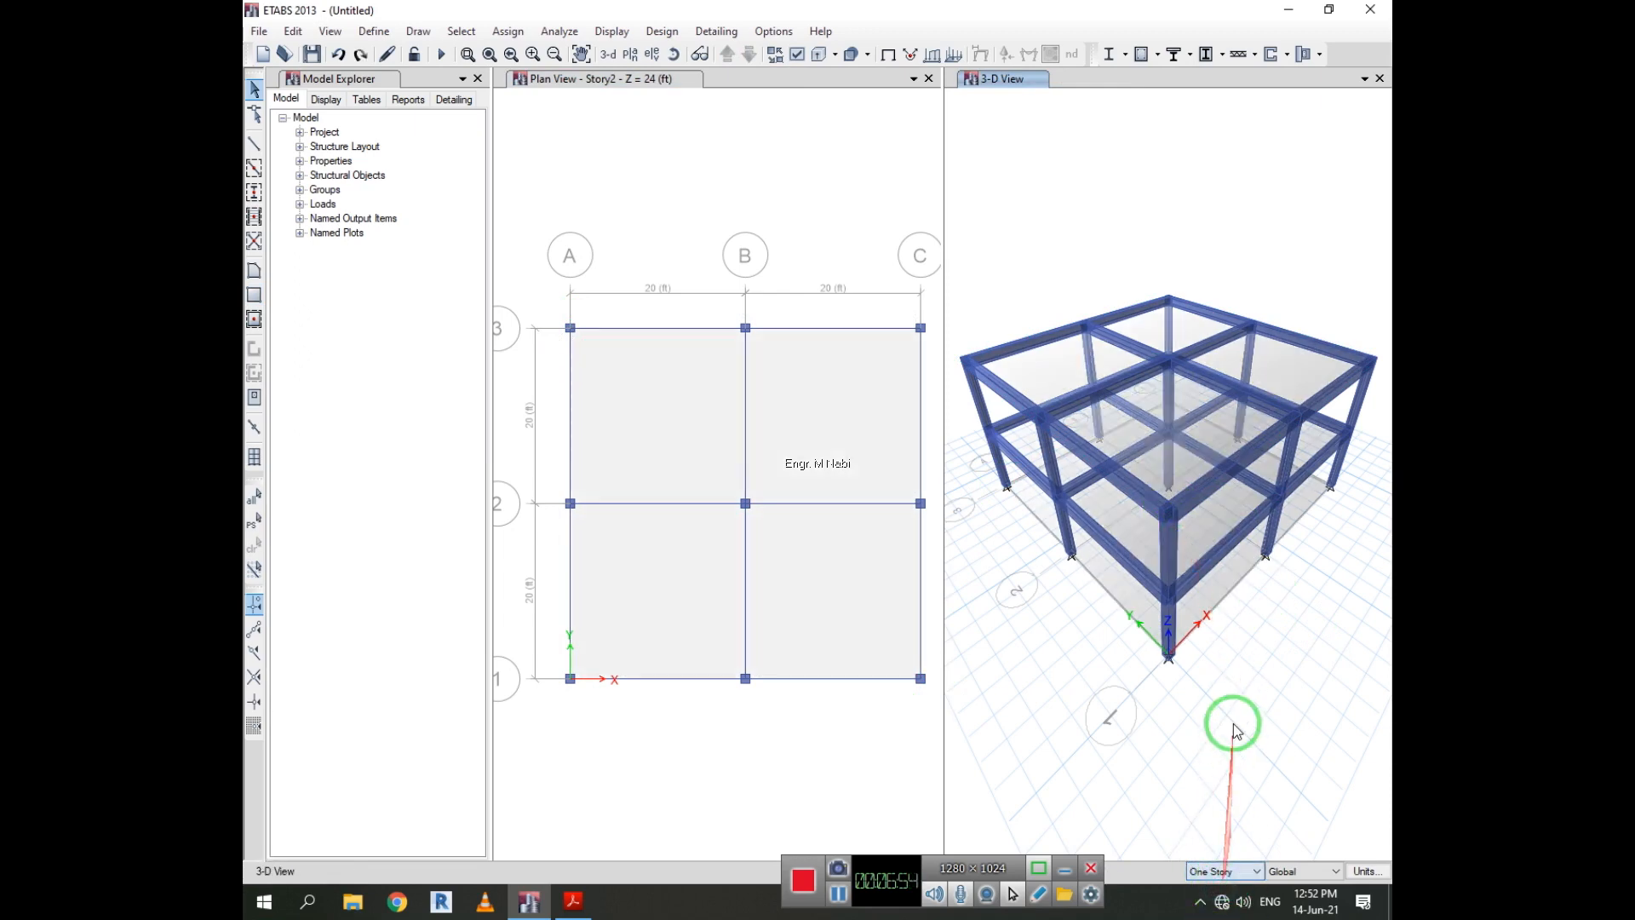
left_click(1238, 600)
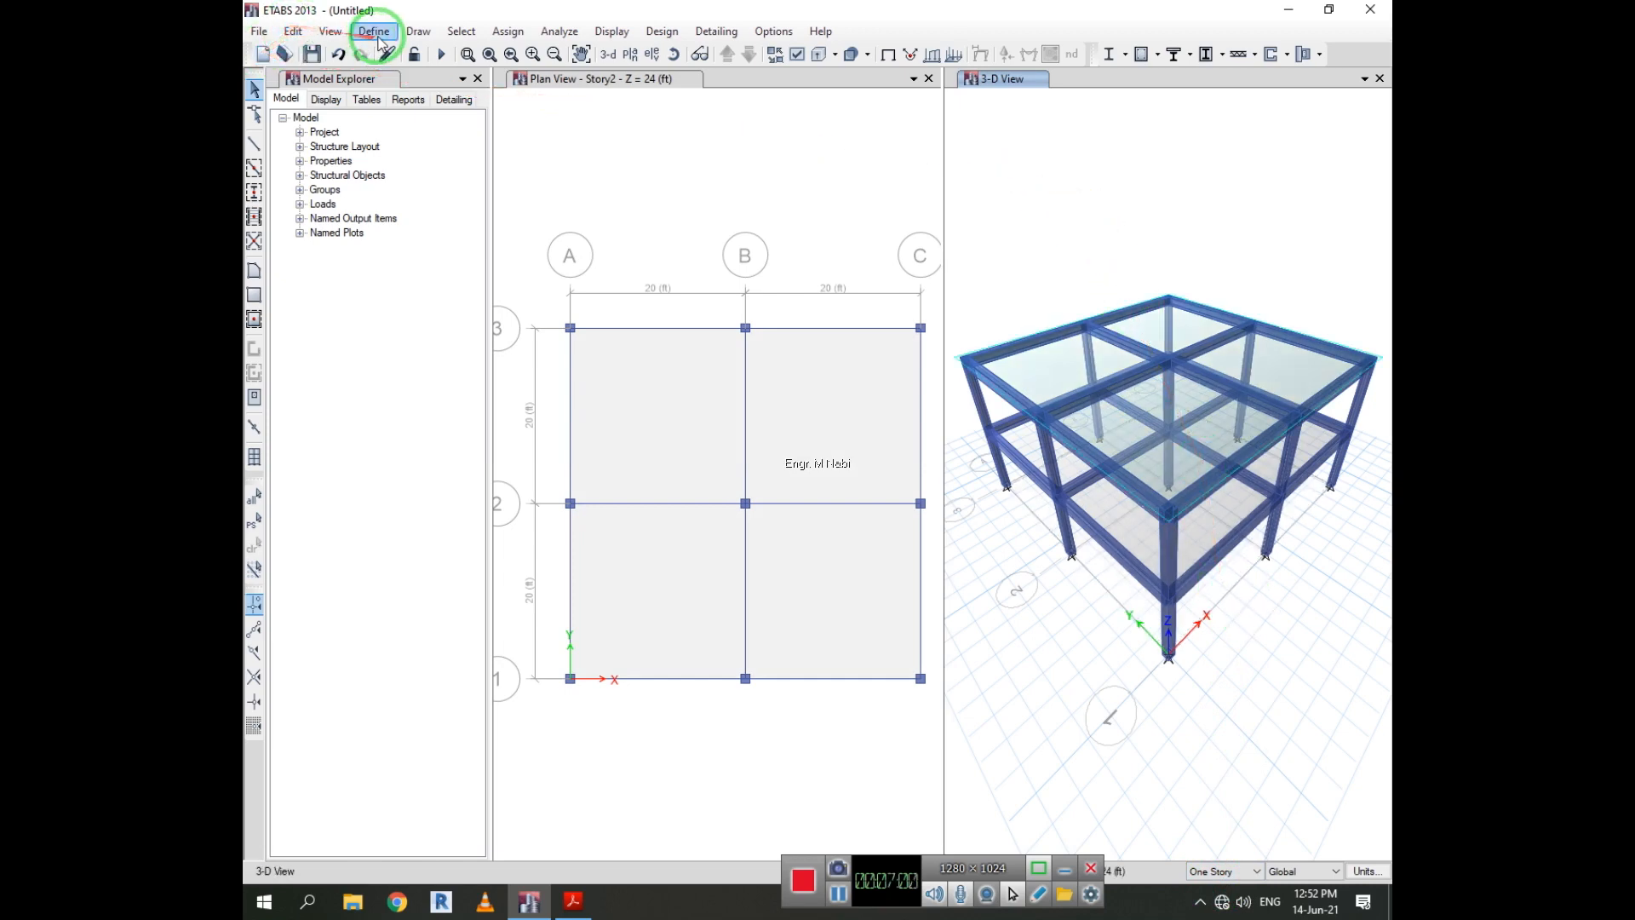
Inspect the frame and floor slabs from several angles in the 3D rendered view, and close it.
left_click(330, 31)
left_click(449, 593)
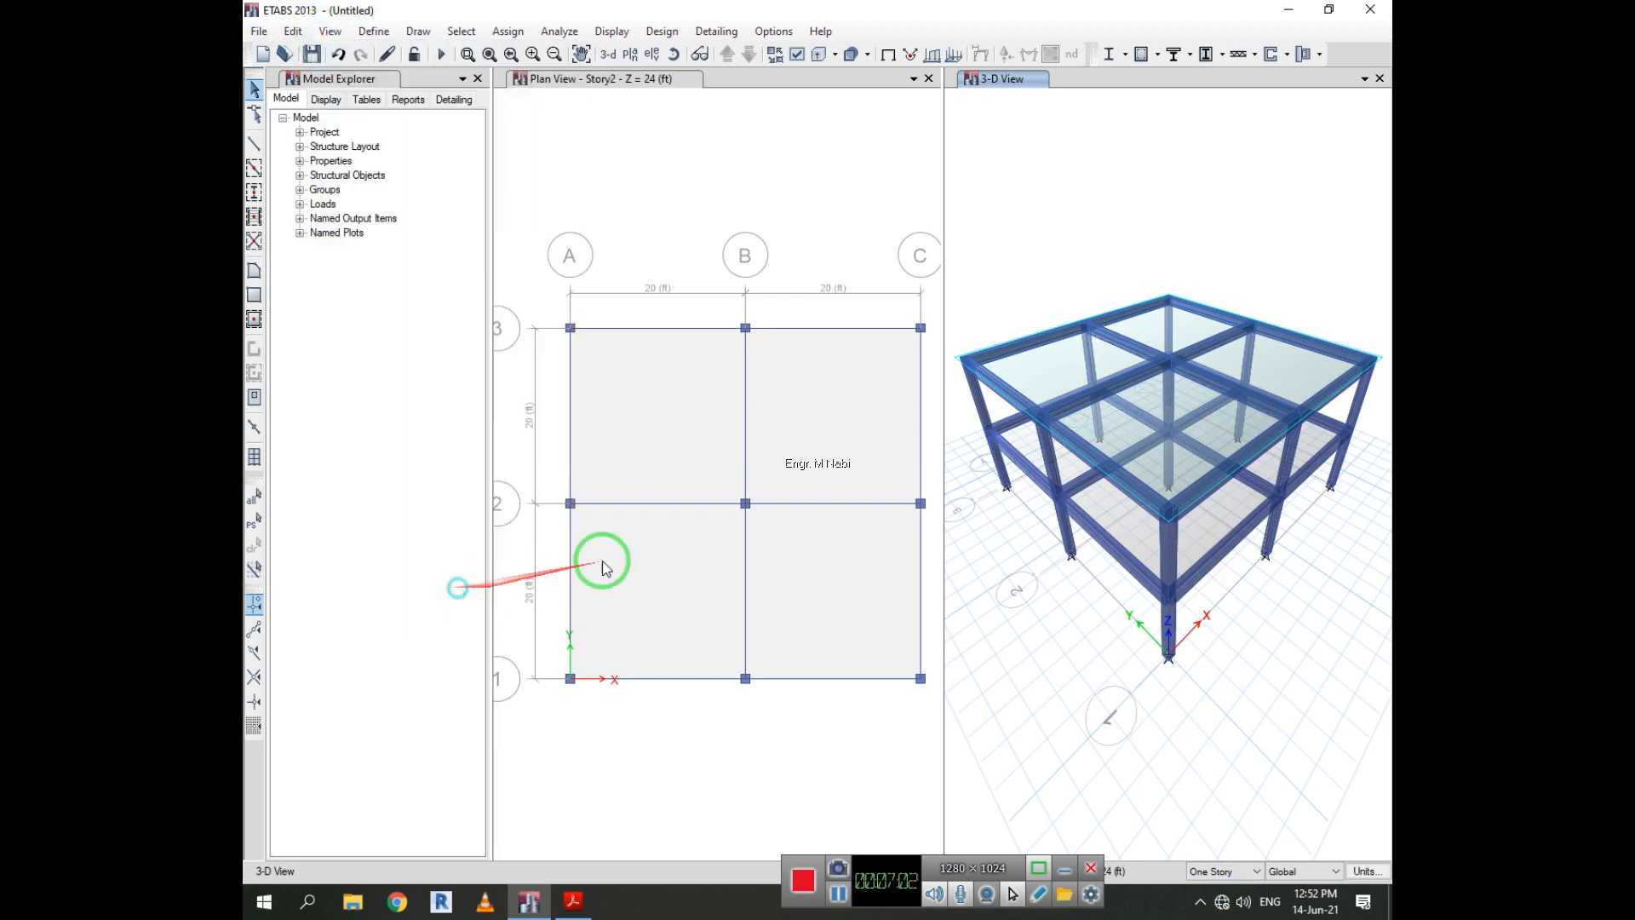
left_click_drag(932, 590, 931, 631)
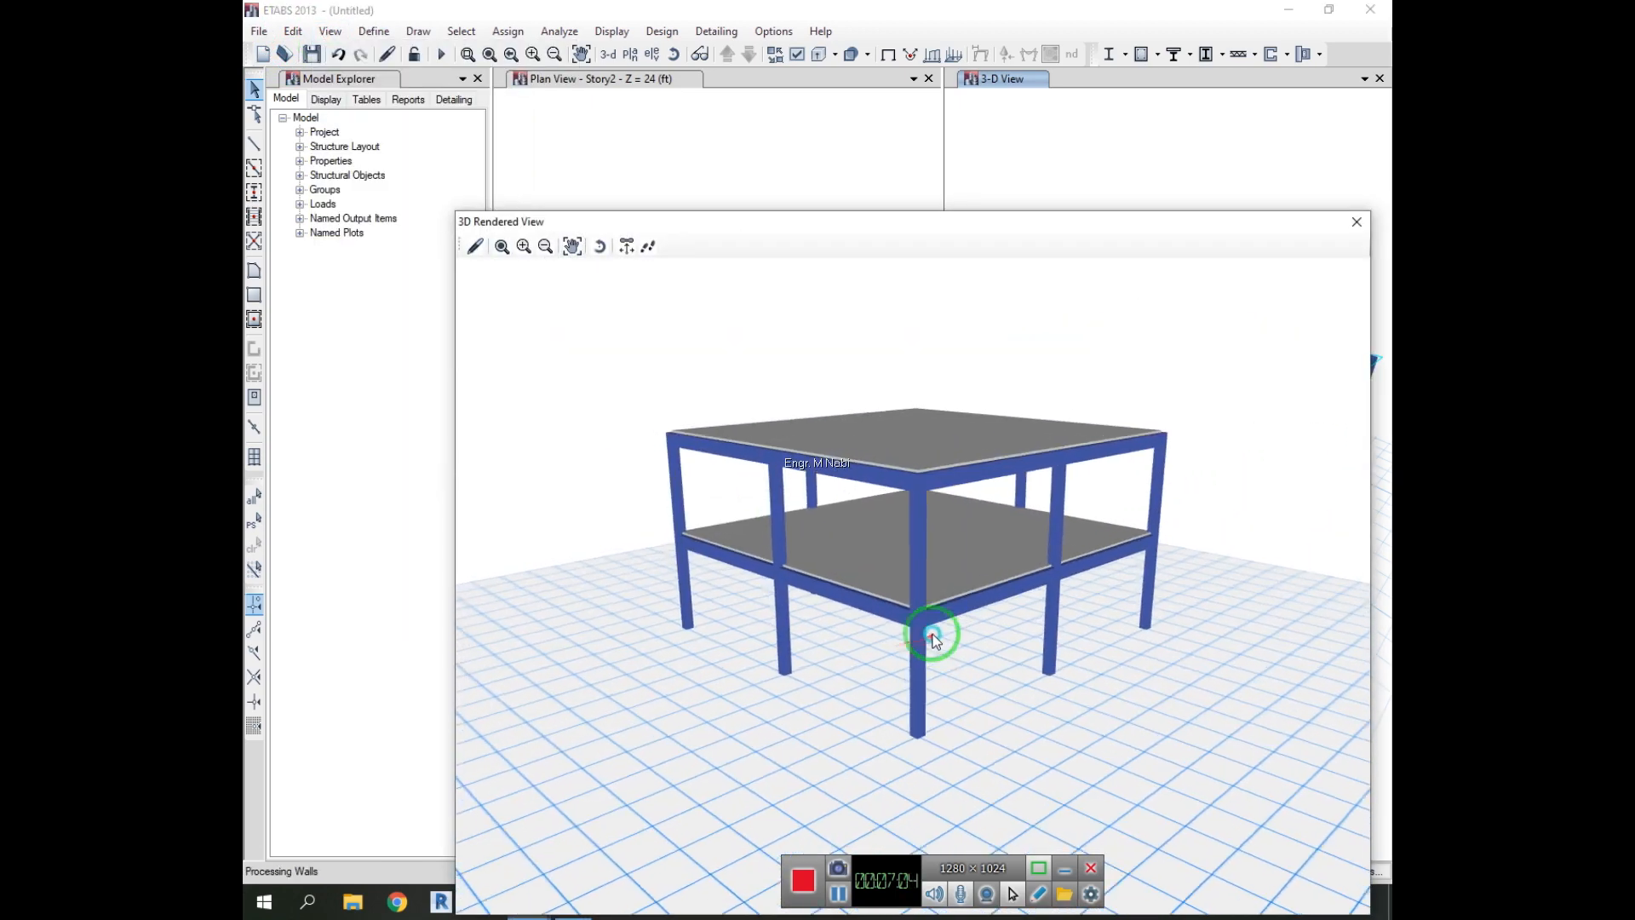
left_click(600, 246)
left_click_drag(880, 459, 942, 656)
left_click(1354, 232)
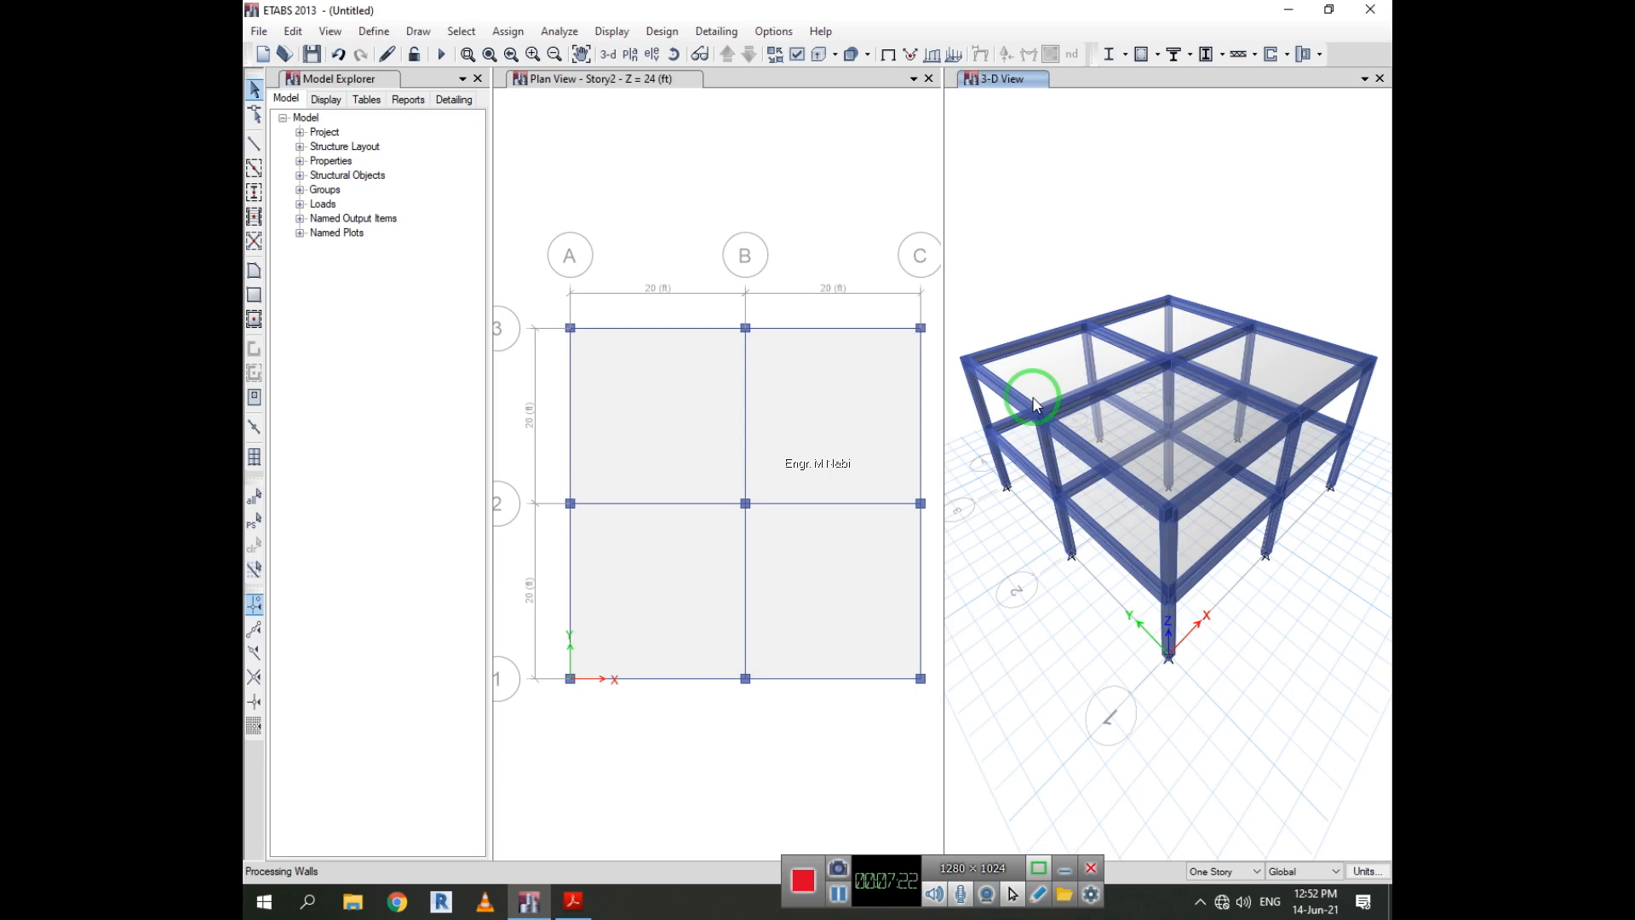
left_click(374, 30)
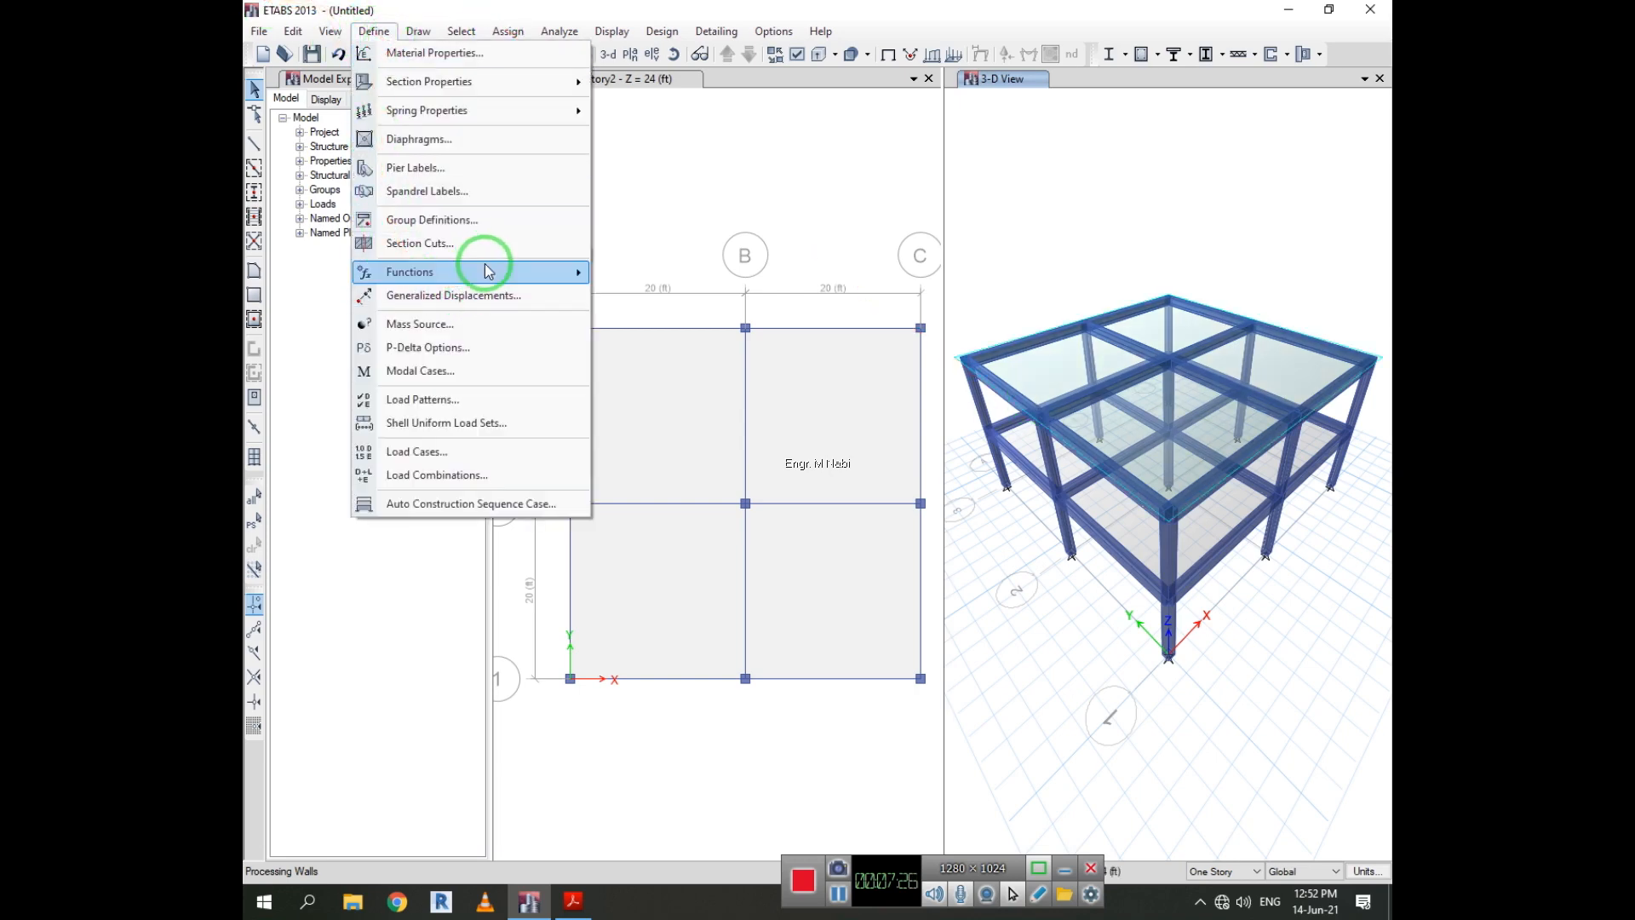
mouse_move(488, 271)
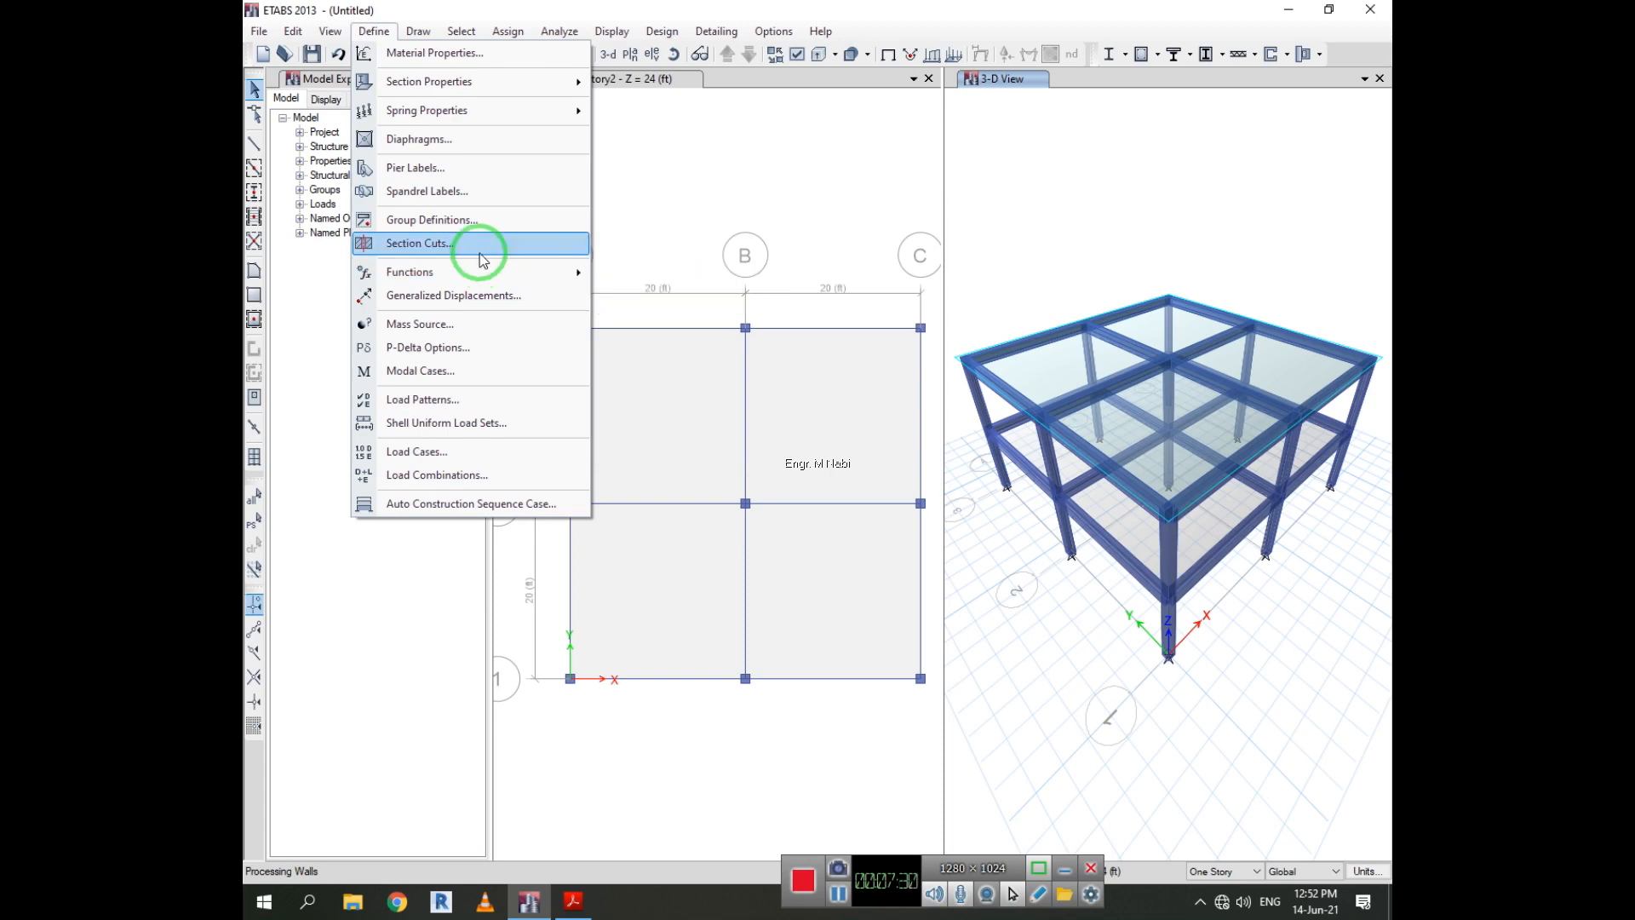
left_click(464, 12)
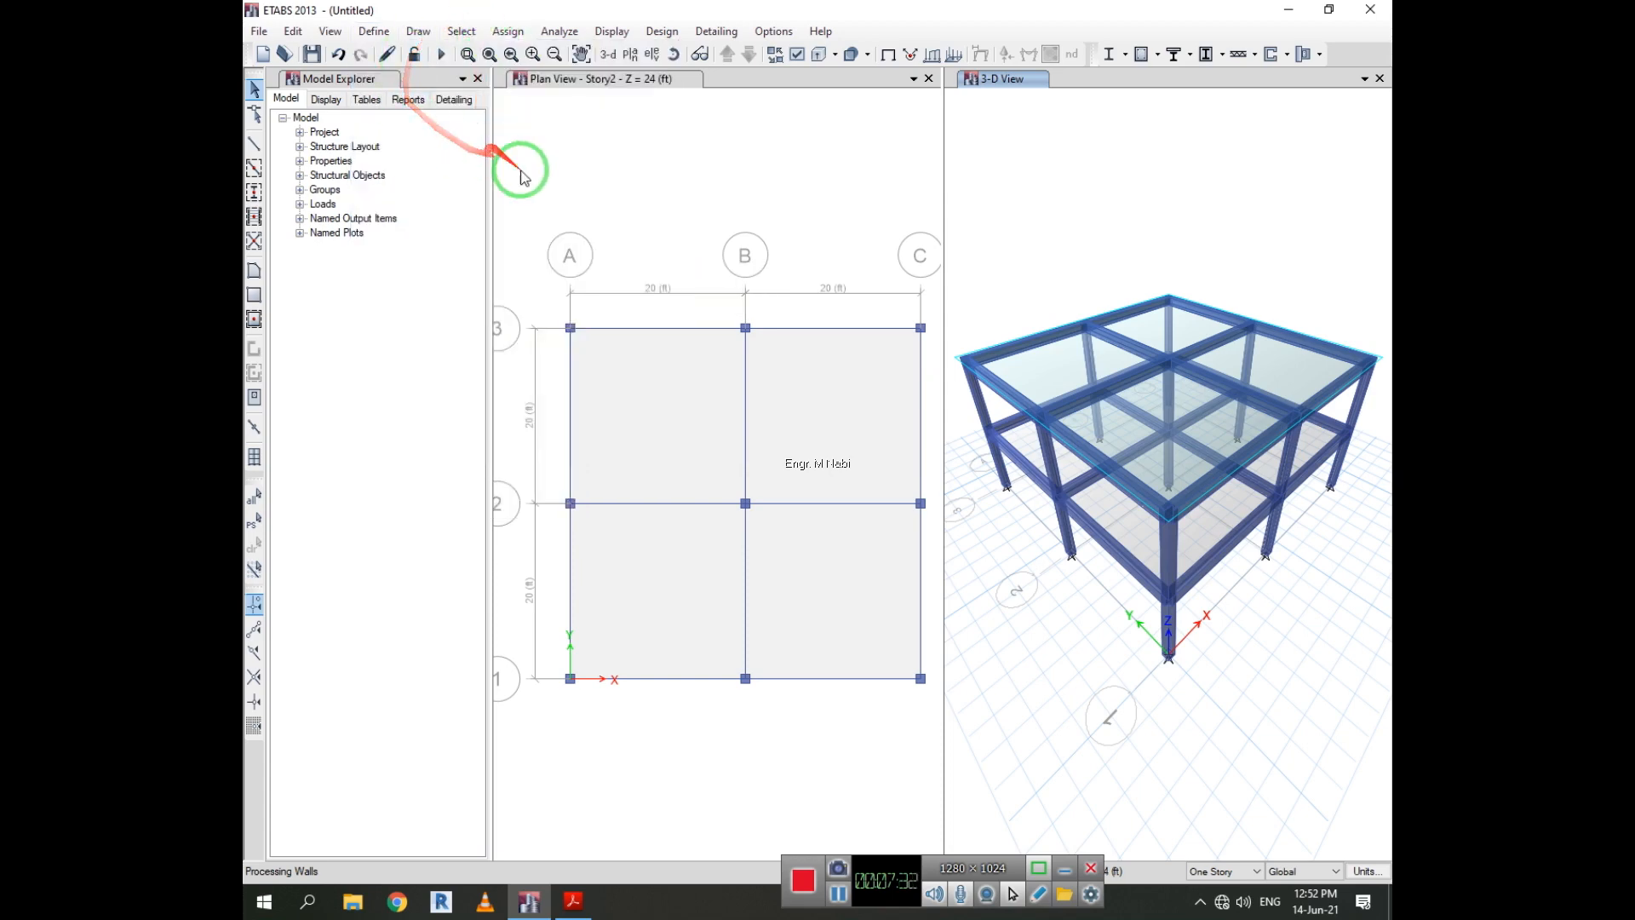